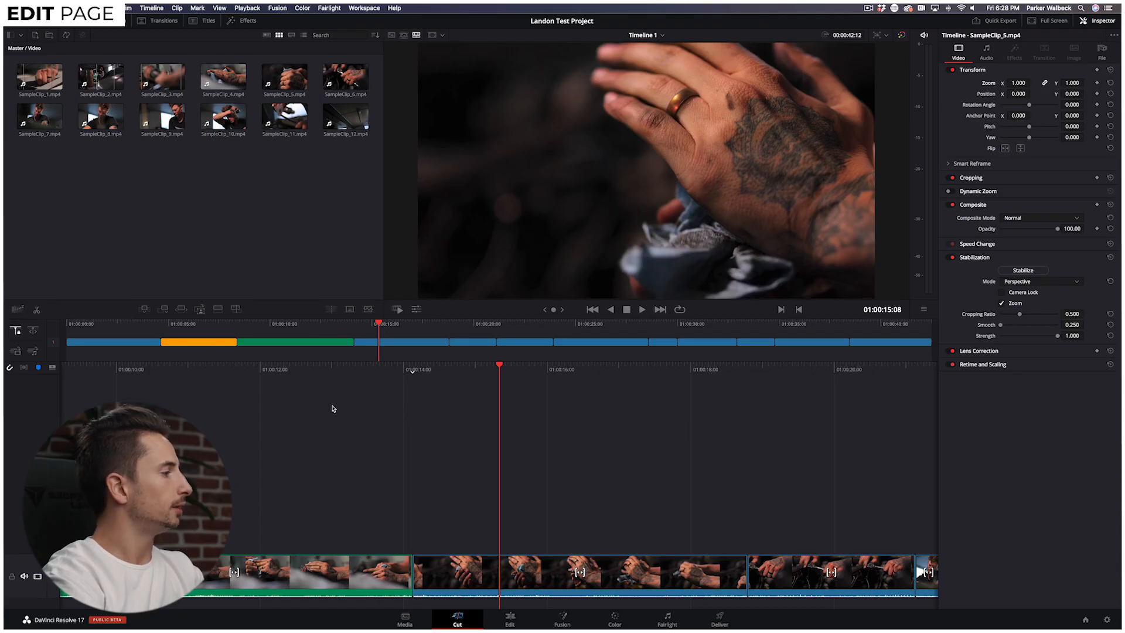
- Switch to the Edit page and open the media pool's Audio bin
click(507, 619)
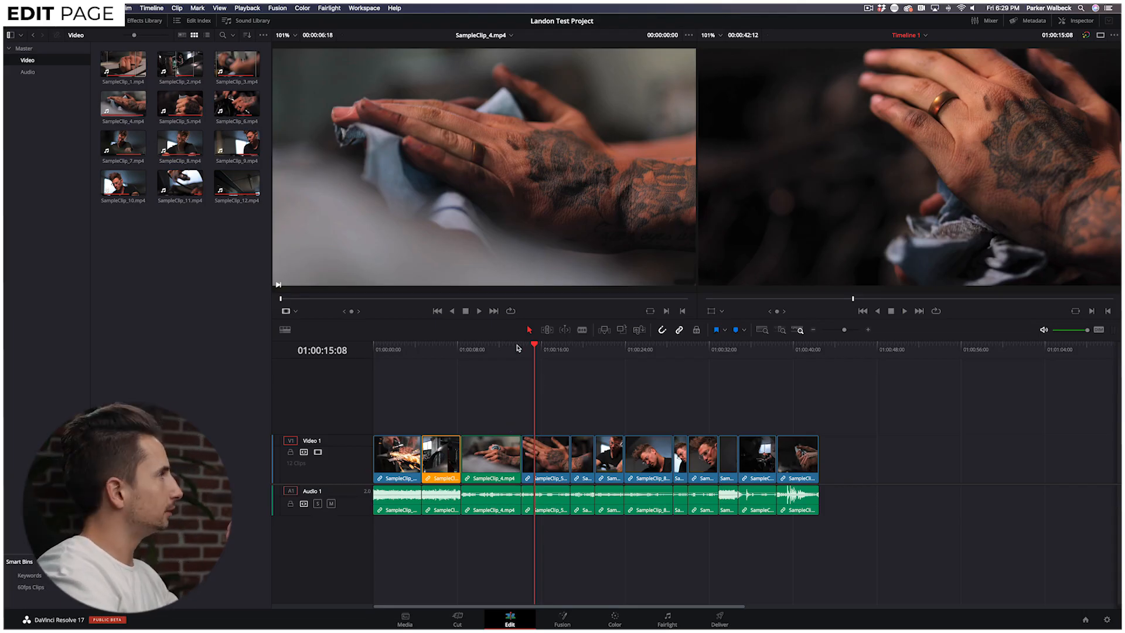
click(27, 72)
click(135, 81)
click(28, 60)
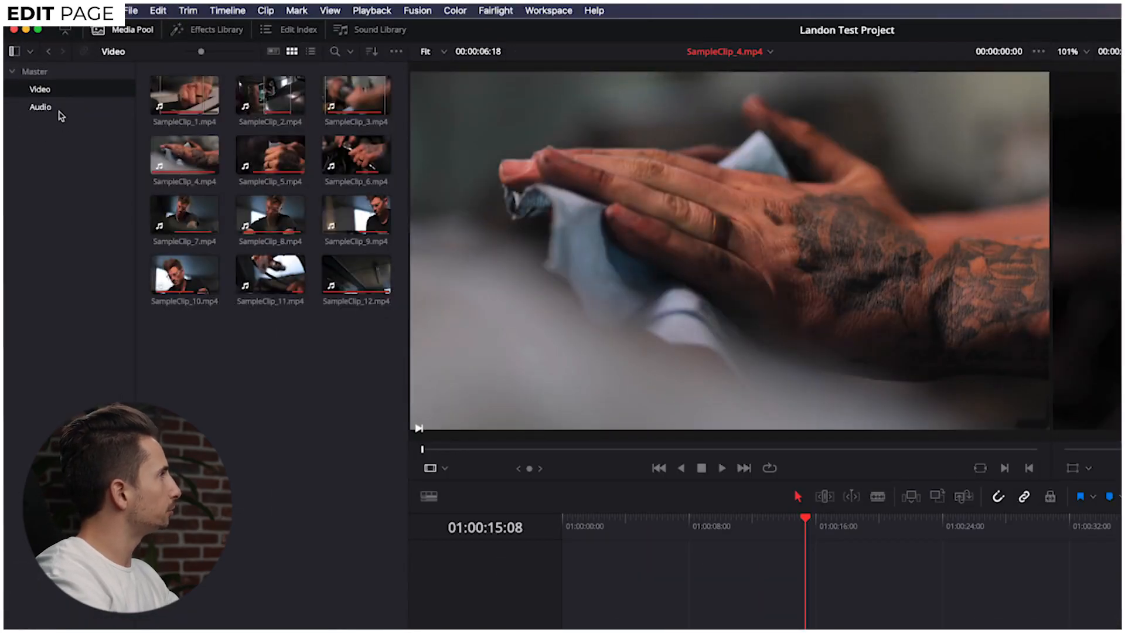
click(57, 111)
- Place Azure by Bytheway-May.wav on a new audio track beneath Audio 1, beginning at the start of the timeline
click(268, 92)
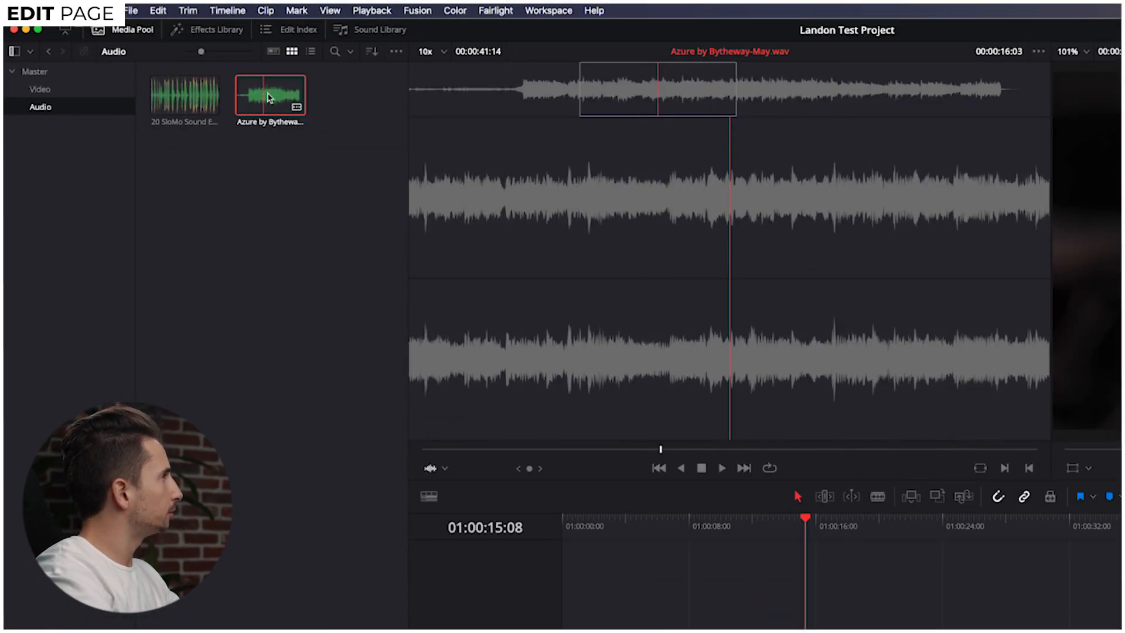
drag(268, 92, 373, 523)
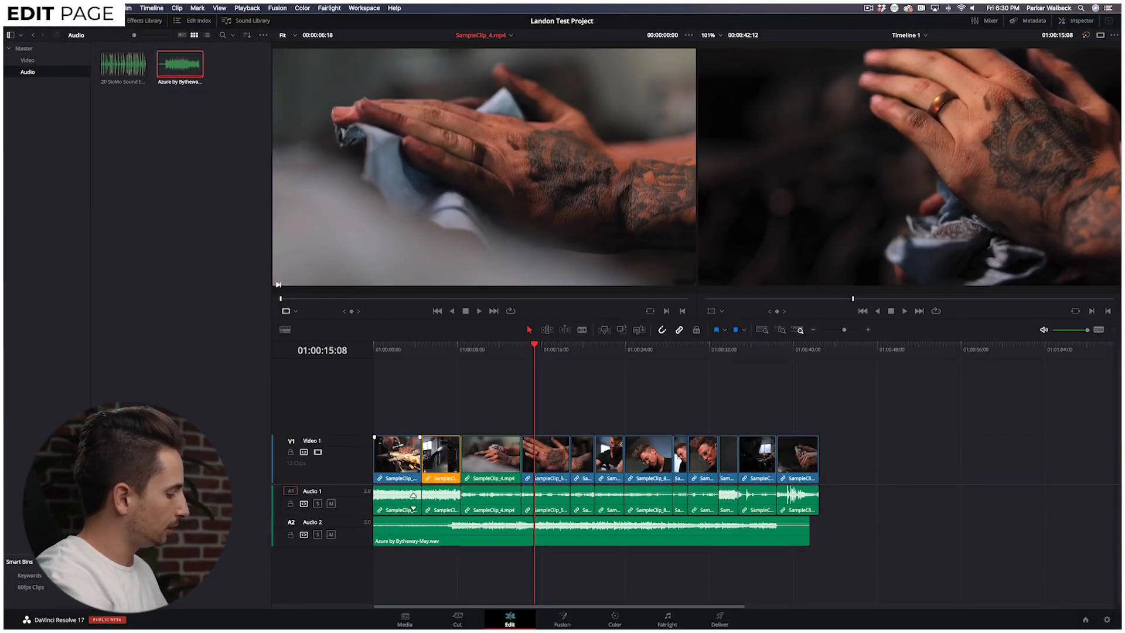
key(super+z)
drag(173, 69, 391, 511)
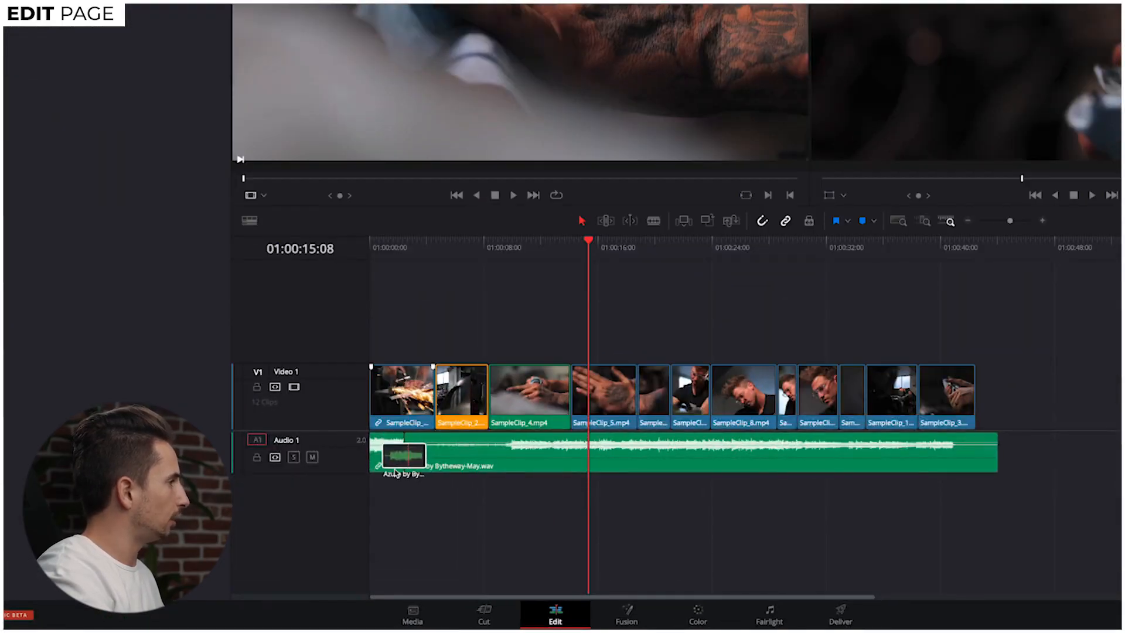
drag(395, 473, 375, 498)
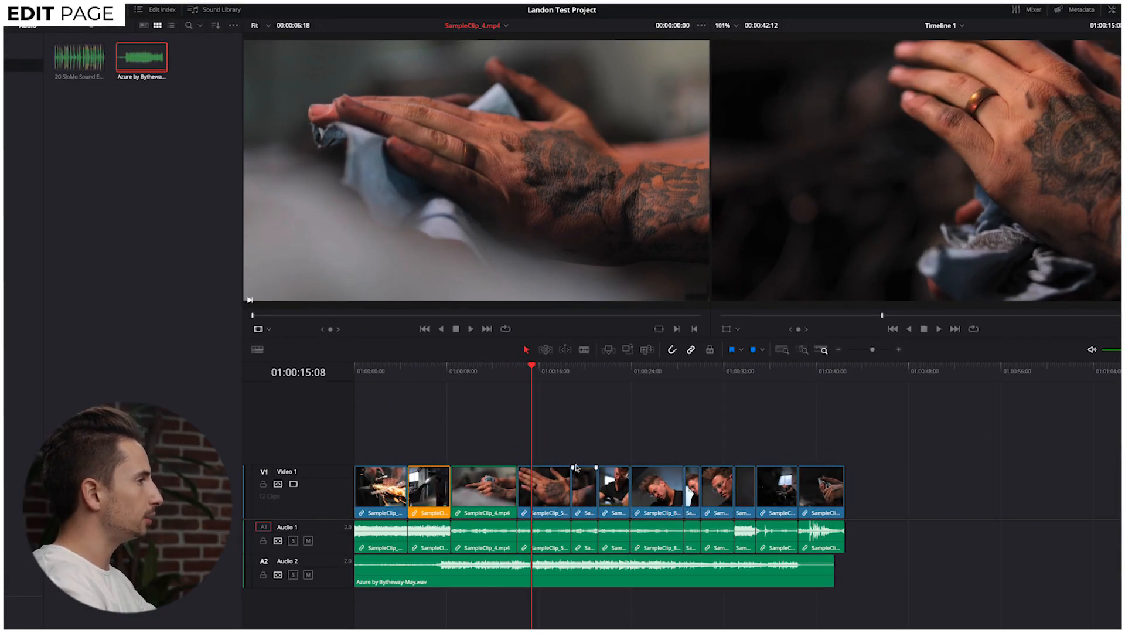
- Shift all video clips about 14 seconds later, leaving the music in place, and move the wide garage shot SampleClip_12 to the timeline start
drag(902, 425, 367, 493)
drag(363, 491, 523, 486)
drag(926, 369, 946, 390)
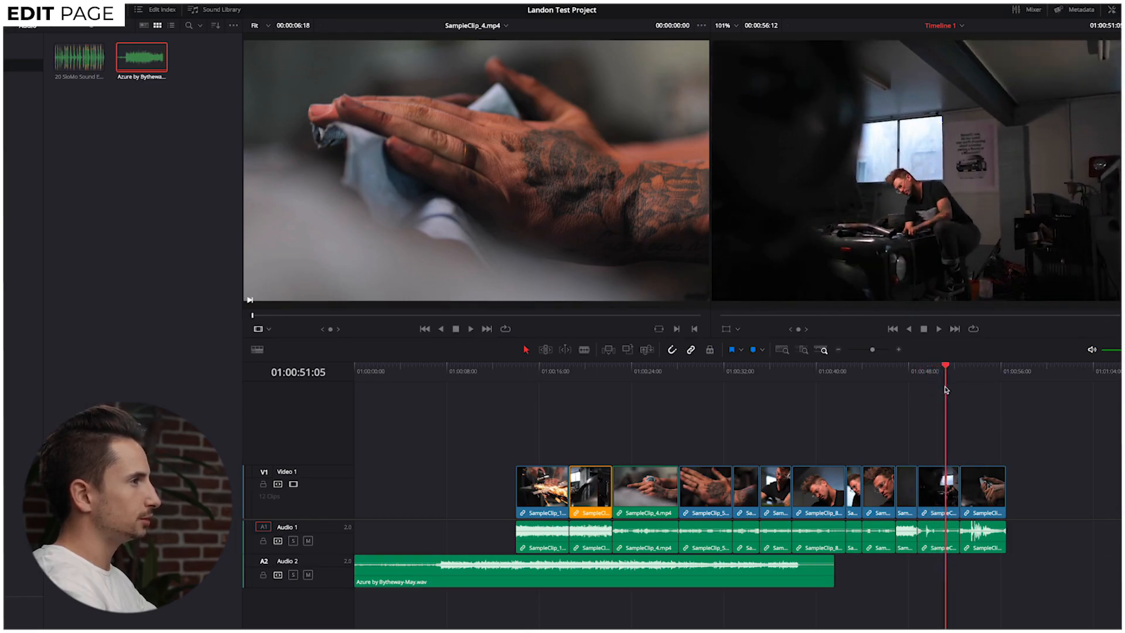
drag(946, 502, 375, 492)
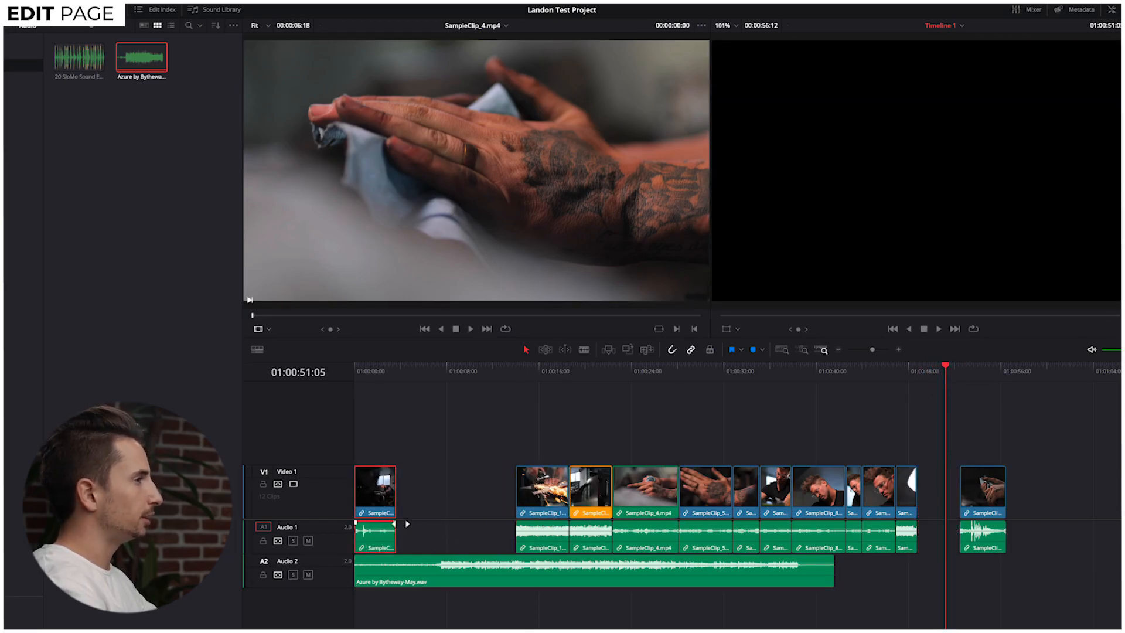
- Place the shot of the man working in a black shirt and the close-up of the ratchet directly after SampleClip_12
mouse_move(386, 373)
mouse_down()
mouse_move(375, 374)
mouse_move(394, 375)
mouse_up()
drag(642, 366, 777, 384)
drag(770, 493, 407, 494)
drag(773, 375, 743, 376)
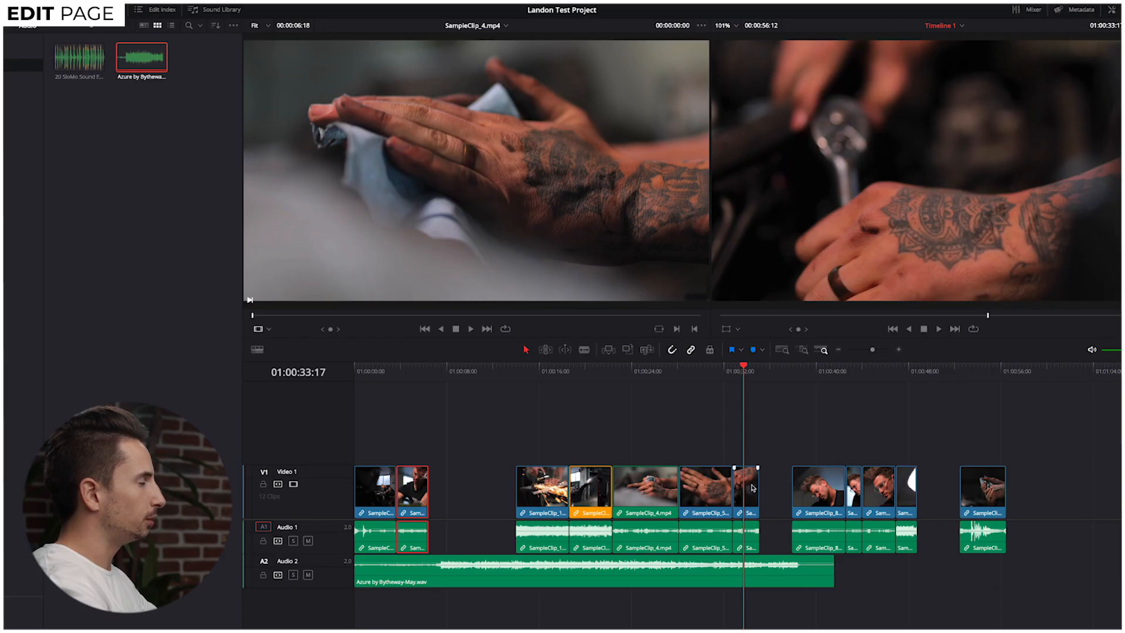
drag(749, 488, 444, 490)
- Shift the leftover leading group of clips later and place SampleClip_8 directly after the ratchet close-up
drag(701, 366, 816, 391)
drag(691, 509, 750, 509)
drag(821, 494, 487, 494)
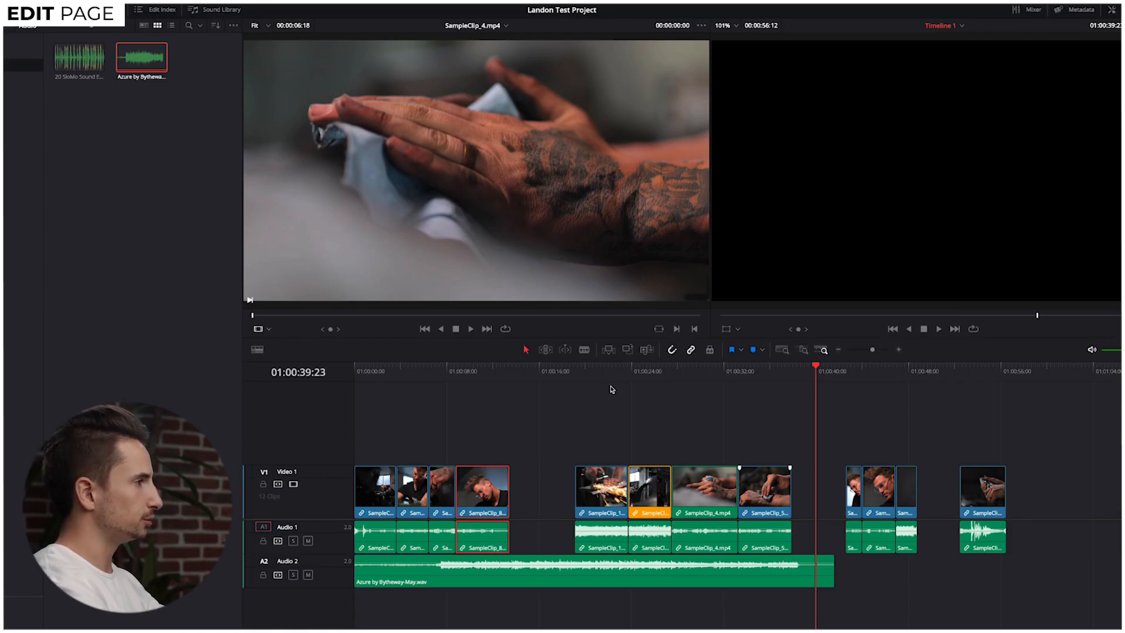
- Move the remaining unsorted clips later and append SampleClip_4 and the close-up of the man's face after SampleClip_8
click(686, 440)
drag(589, 437, 1042, 499)
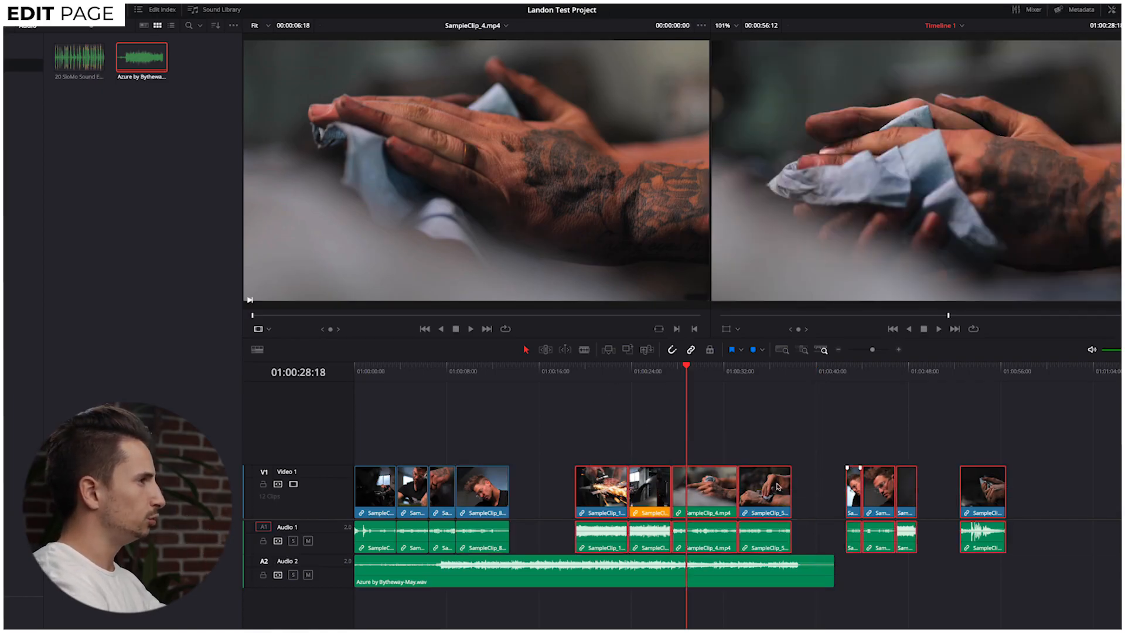
drag(693, 493, 545, 497)
click(853, 427)
drag(988, 491, 583, 493)
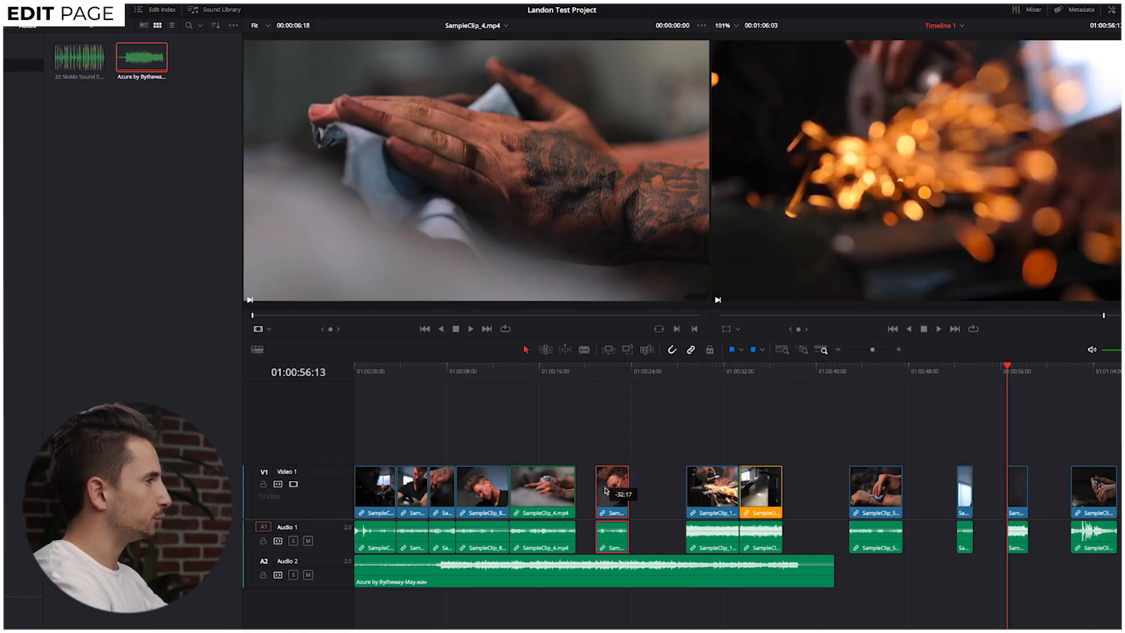
- Shift the clips from the sparks shot onward later and append the timeline's last clip after the close-up of the man's face
click(717, 489)
key(y)
drag(718, 490, 751, 489)
click(1093, 431)
drag(1115, 499, 632, 491)
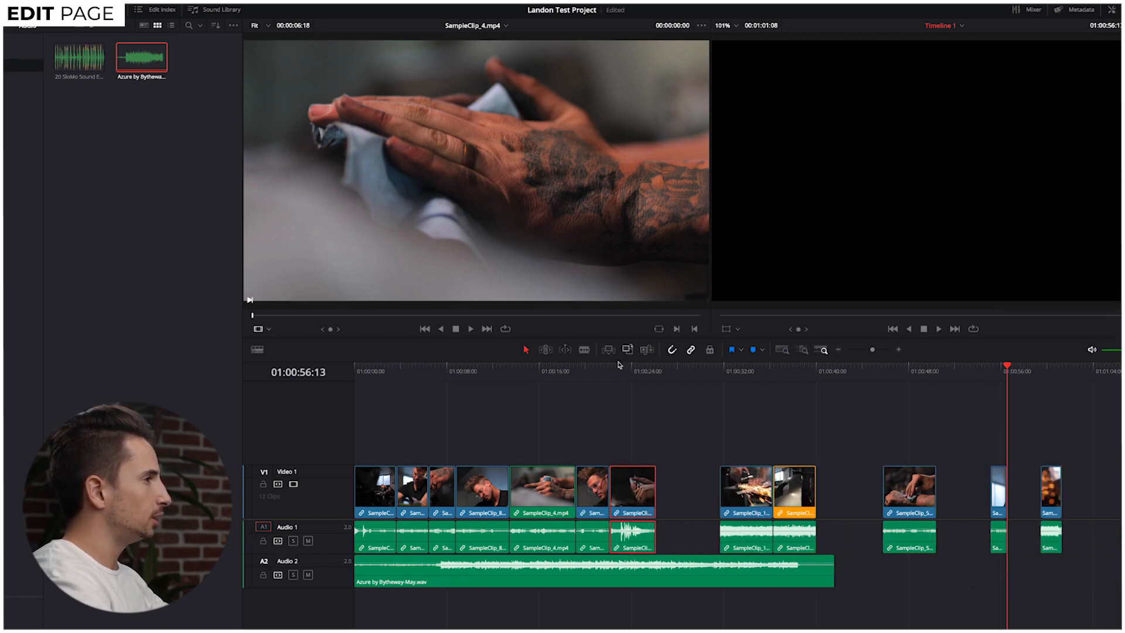
- Append the grinding sparks clip and the orange-coloured clip to the end of the sorted sequence
click(730, 448)
drag(746, 498, 684, 498)
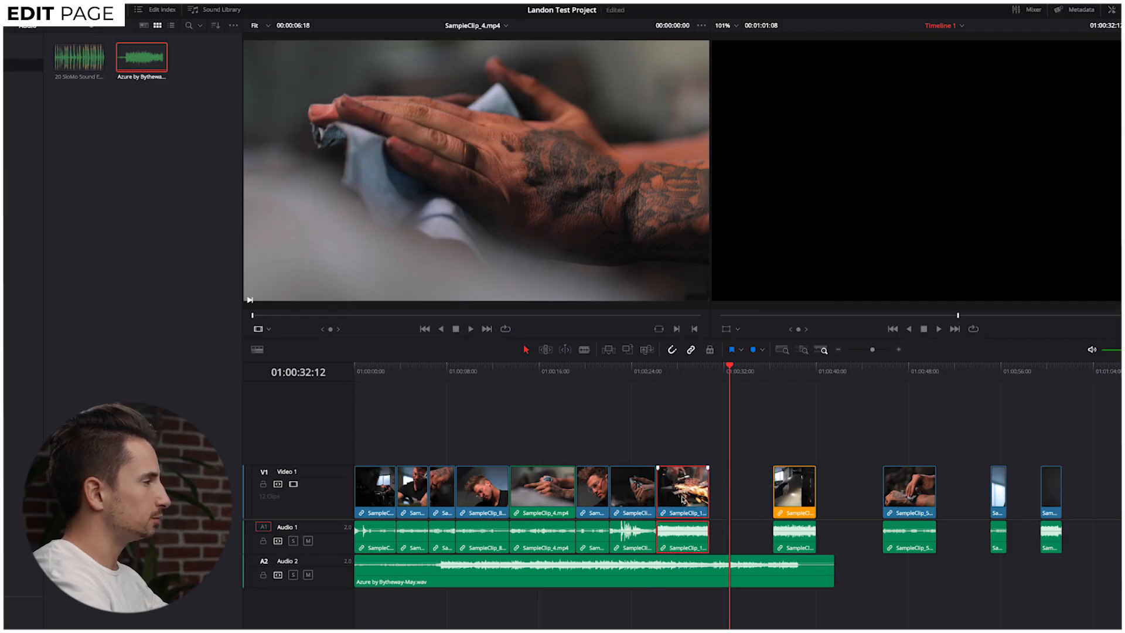
drag(683, 376, 778, 418)
drag(783, 482, 720, 482)
- Move the short clip at the far end of the timeline to directly after the orange-coloured clip
key(End)
drag(1055, 378, 1040, 378)
drag(1052, 492, 768, 502)
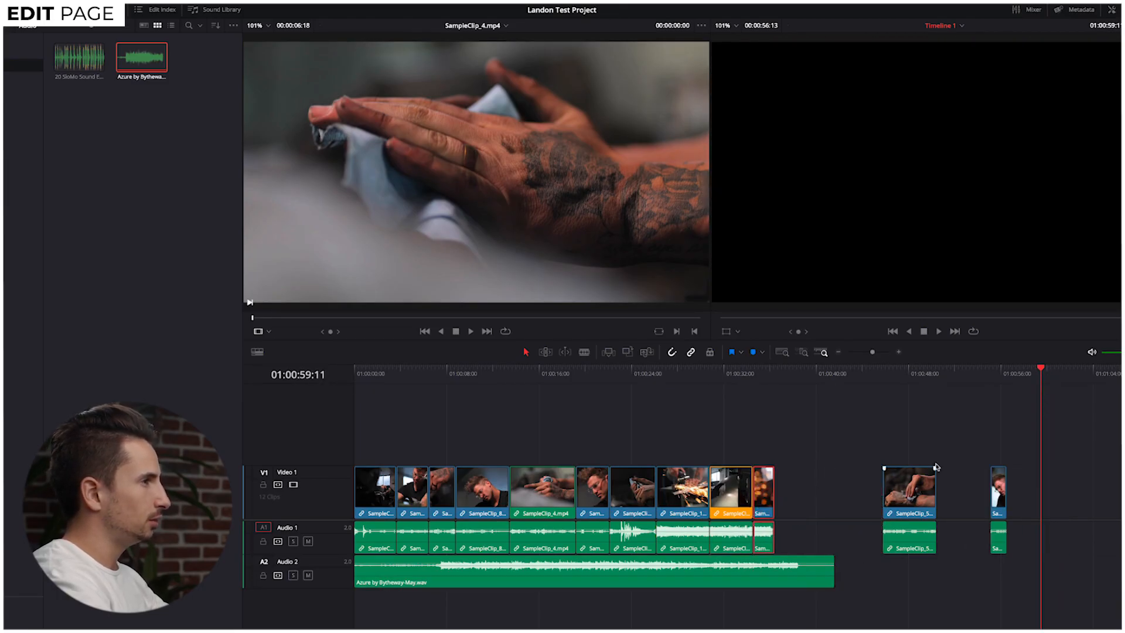
- Delete the two leftover clips, SampleClip_5 and the short one after it
drag(998, 381, 921, 440)
drag(812, 438, 1028, 508)
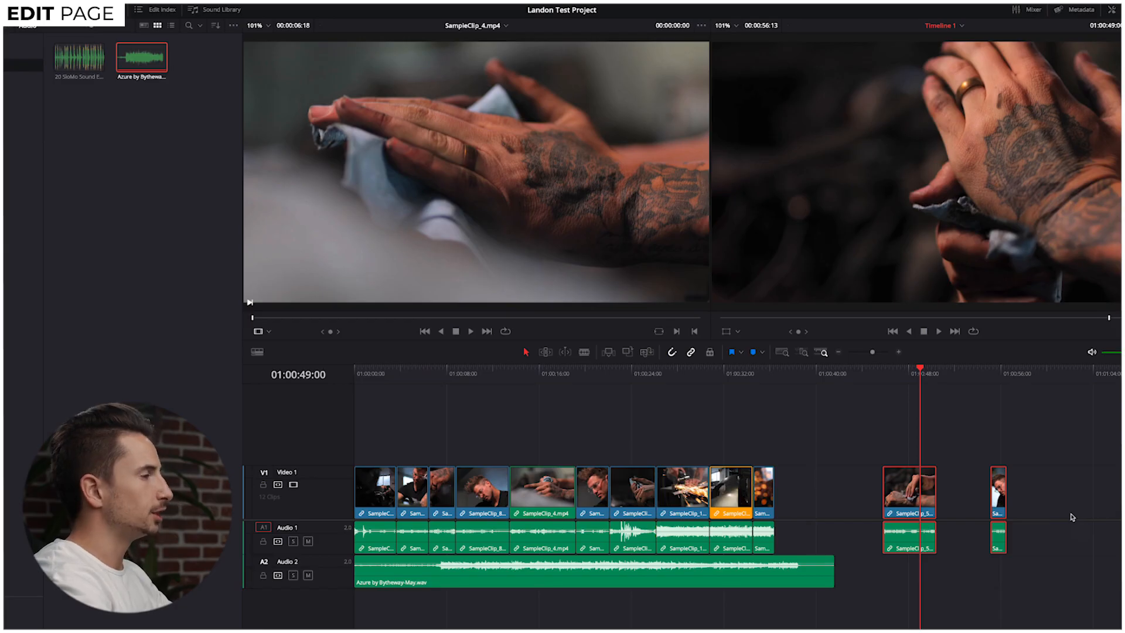
key(Delete)
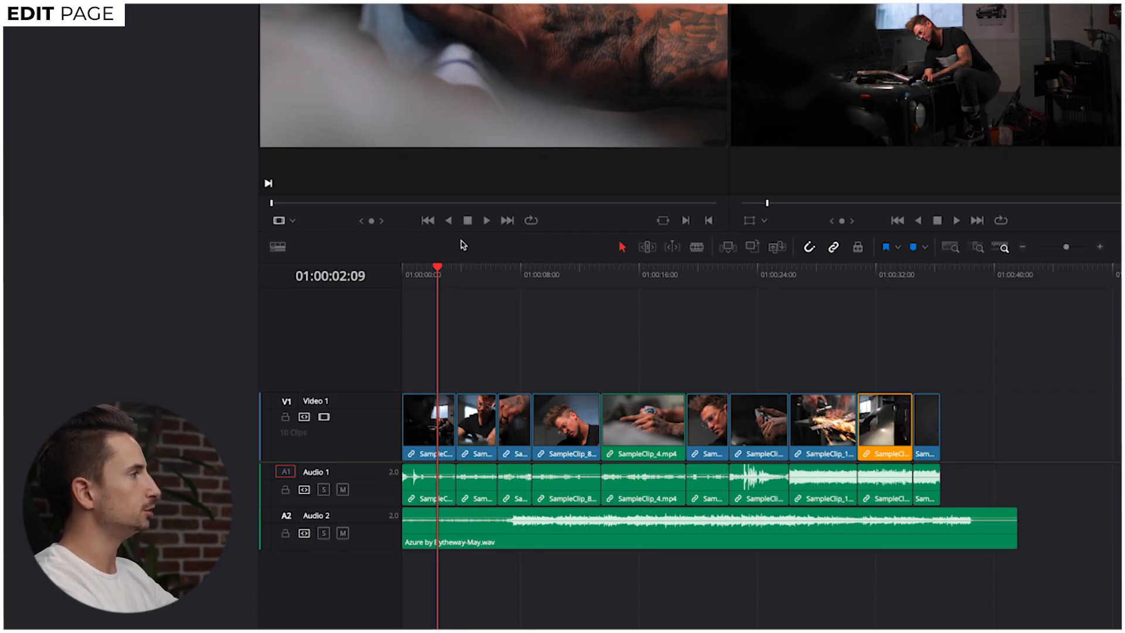
- Mute the Audio 1 track and play the whole sequence from the start against the music
drag(439, 268, 396, 270)
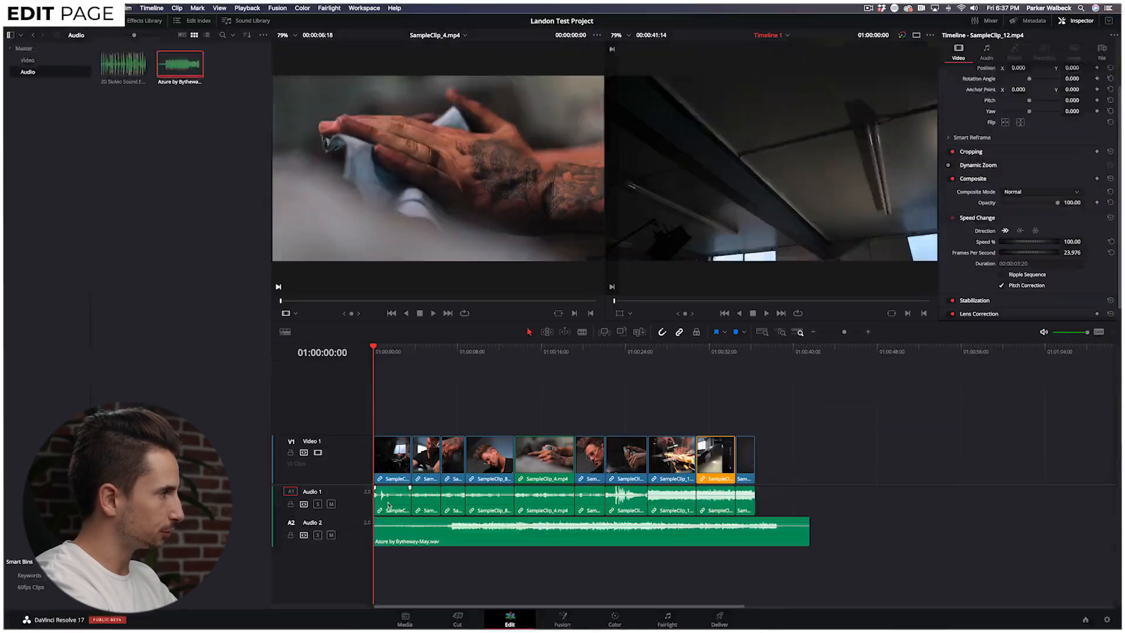
key(space)
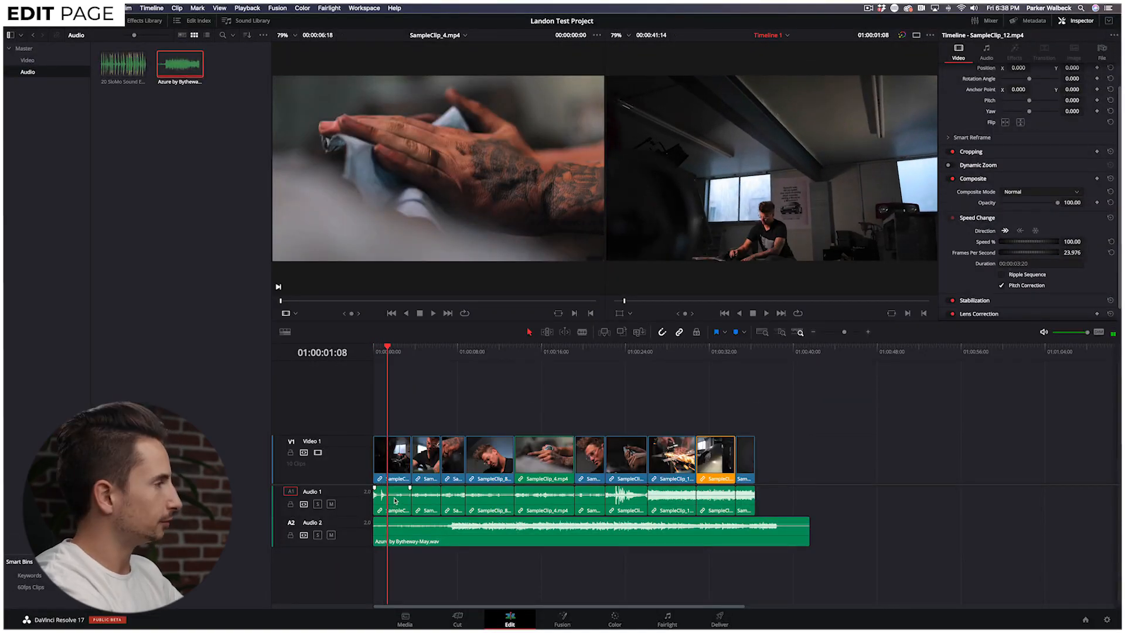
click(331, 504)
key(Home)
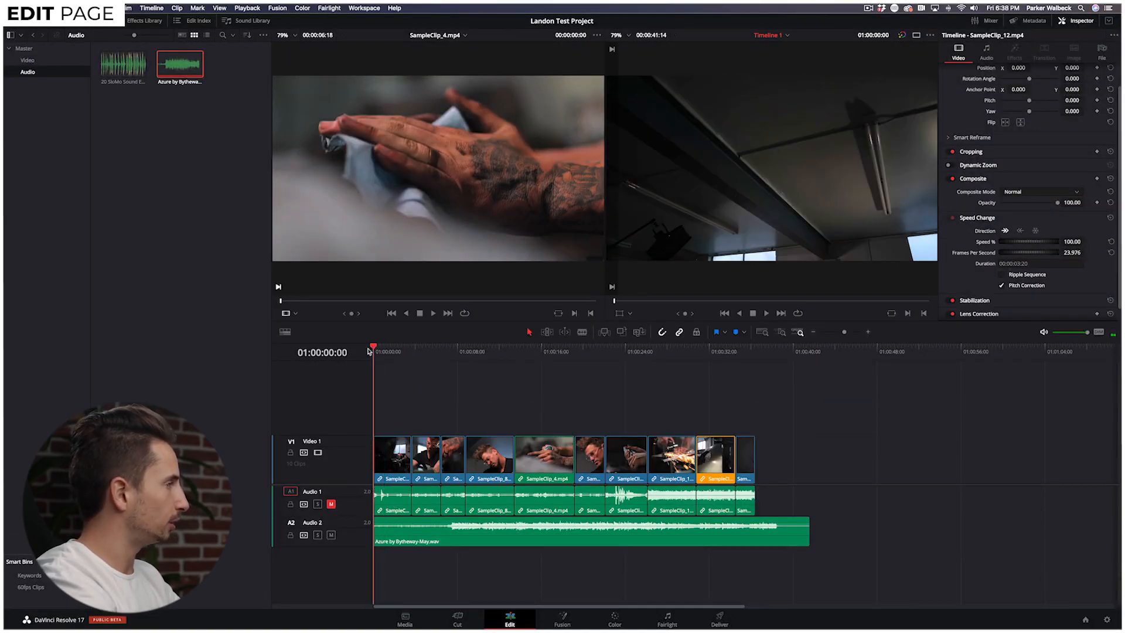
key(space)
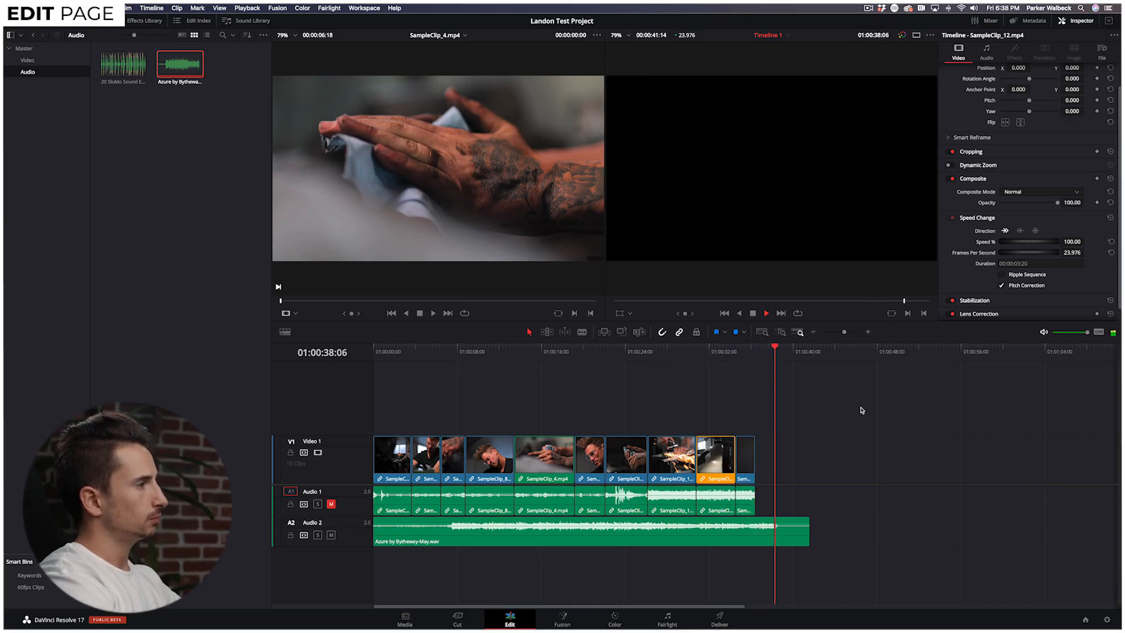
key(space)
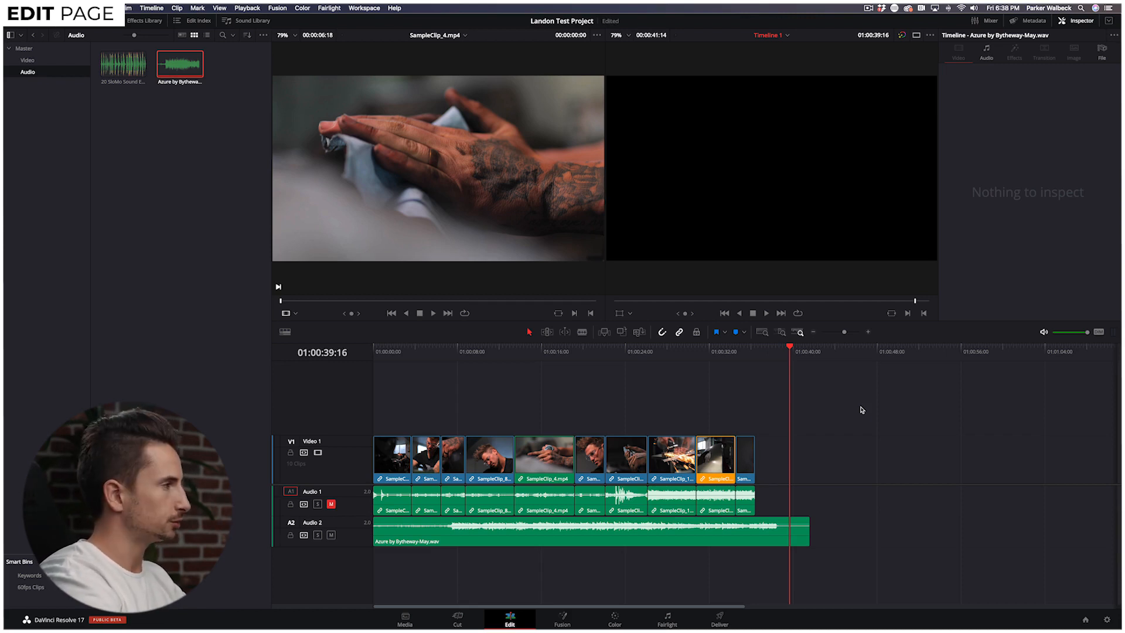
- Move every video clip after SampleClip_12 about 14 seconds later on the timeline to open a gap behind it
drag(848, 441, 381, 450)
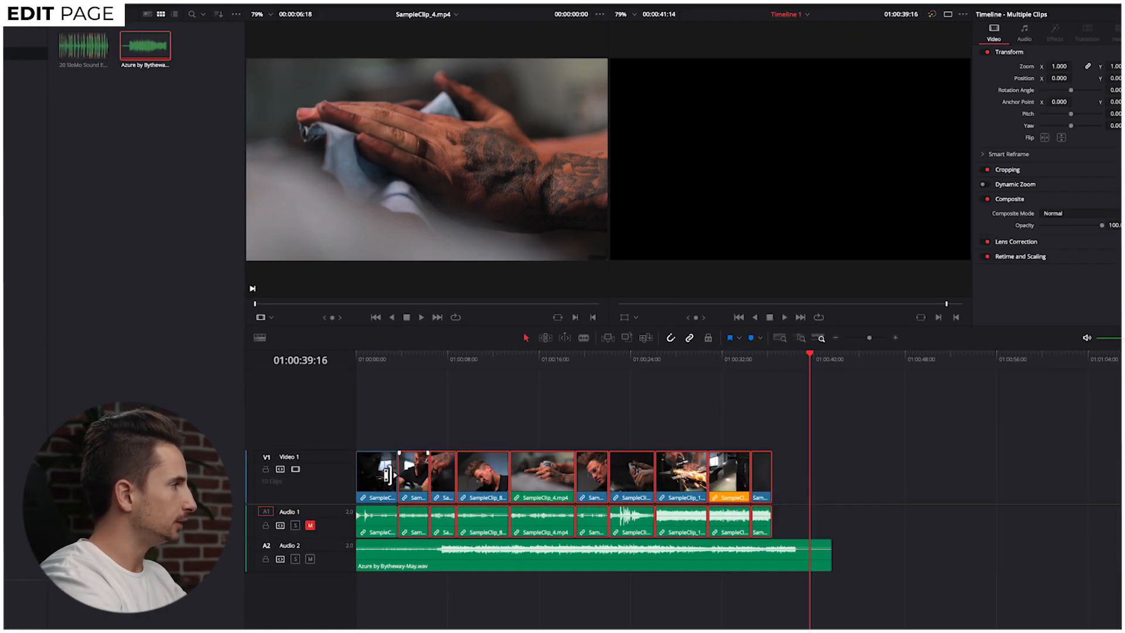
click(372, 483)
mouse_move(373, 372)
mouse_down()
mouse_move(396, 369)
mouse_move(353, 369)
mouse_up()
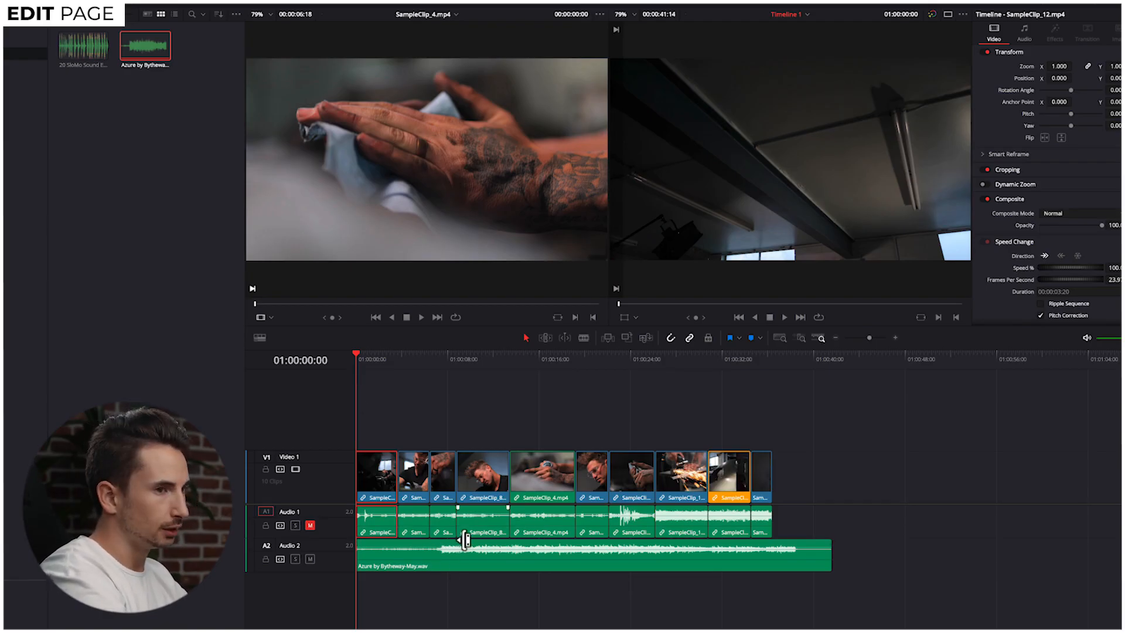
drag(813, 442, 576, 485)
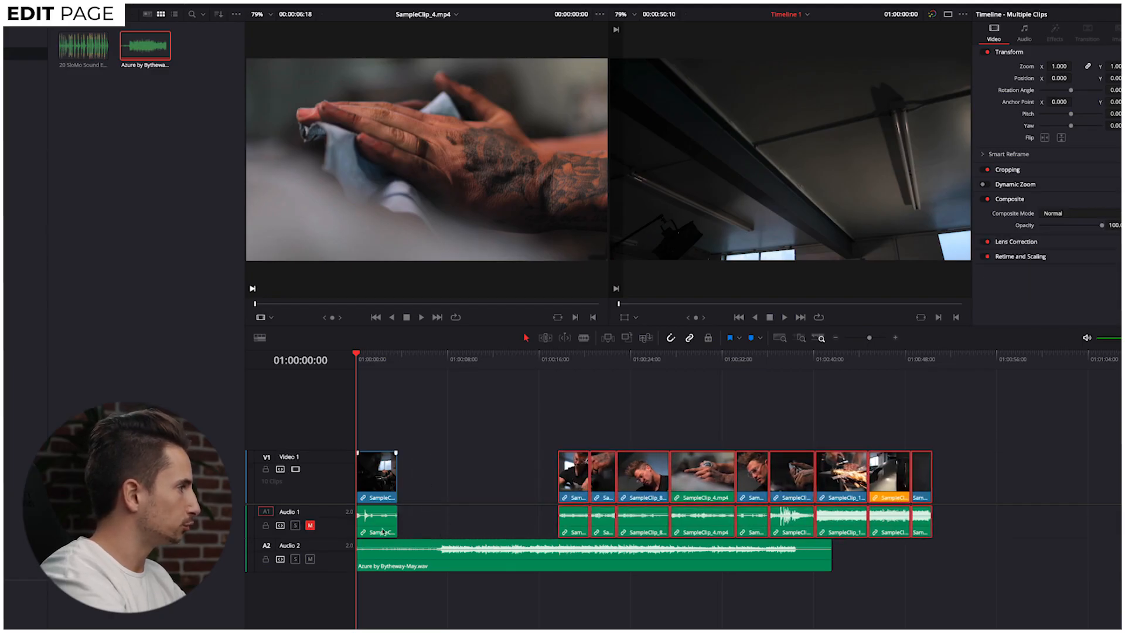
- Set SampleClip_12's playback speed to 40%
click(375, 479)
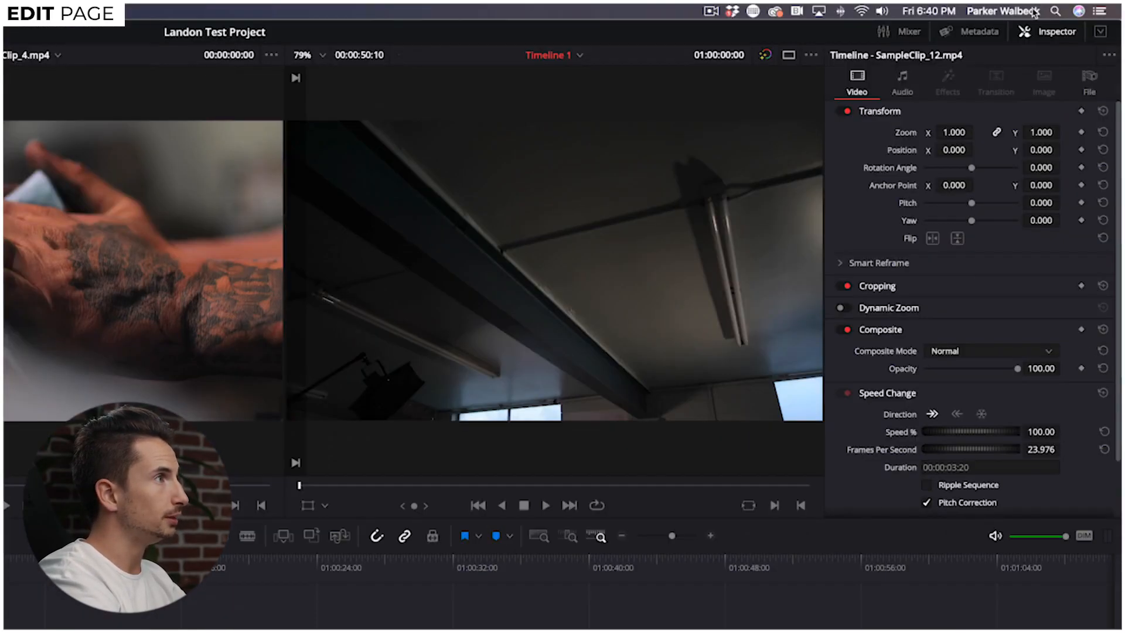
click(1054, 34)
click(1047, 35)
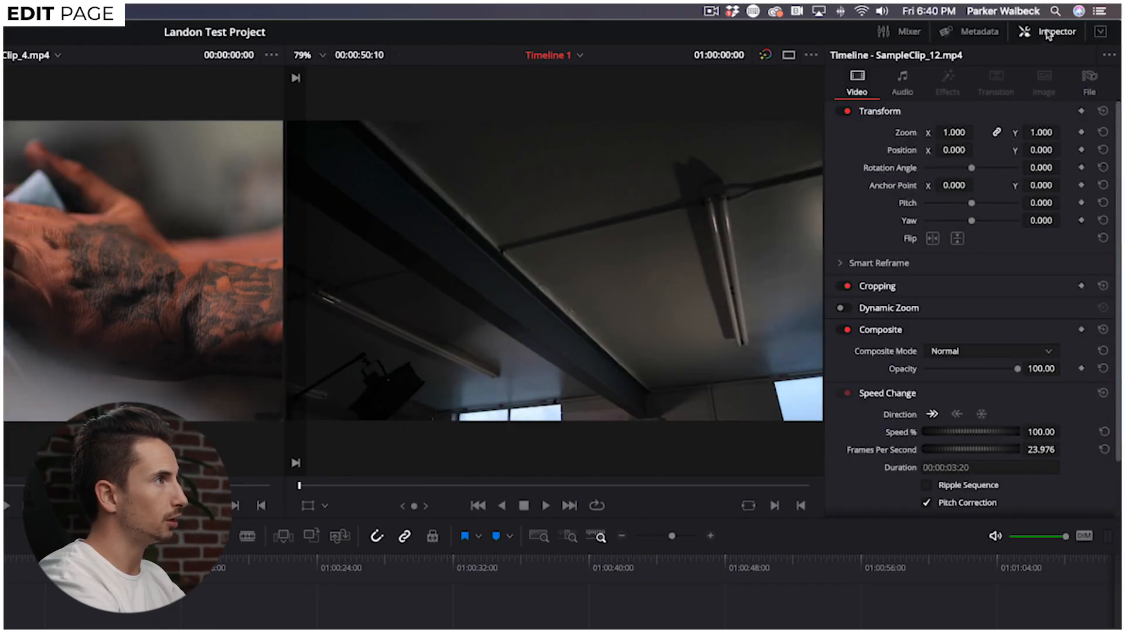
click(887, 393)
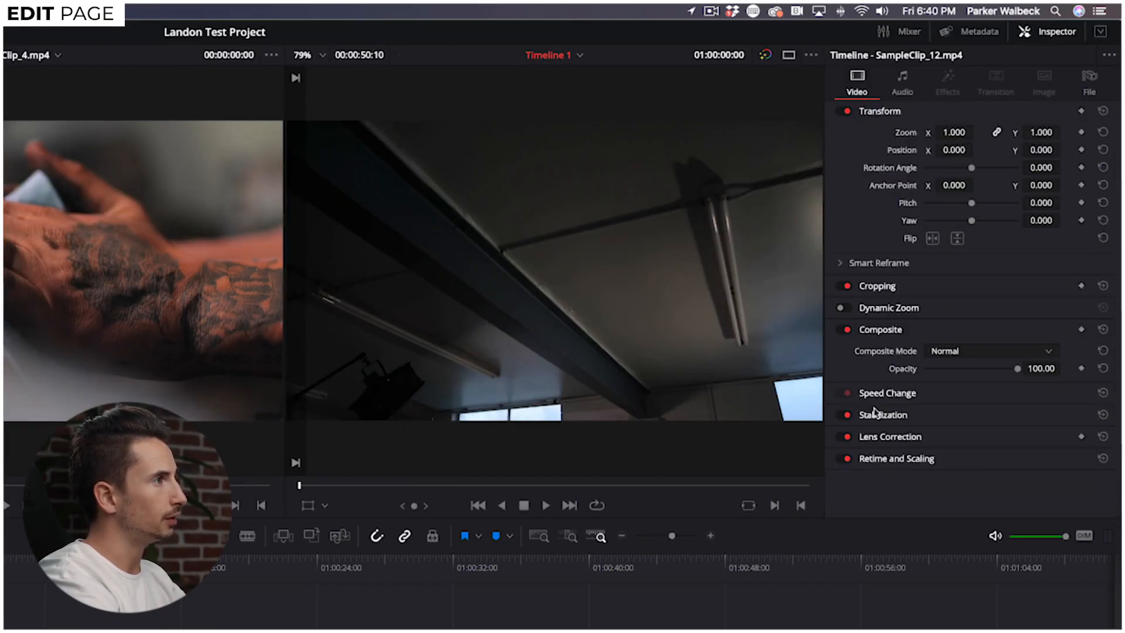
click(887, 396)
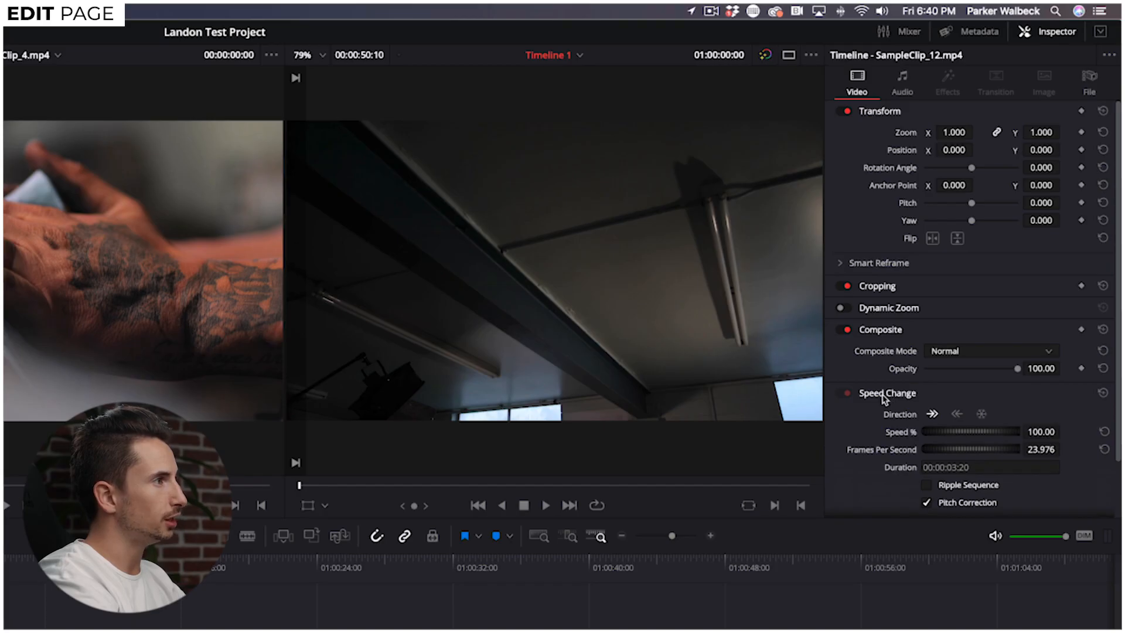
click(1045, 432)
text(2)
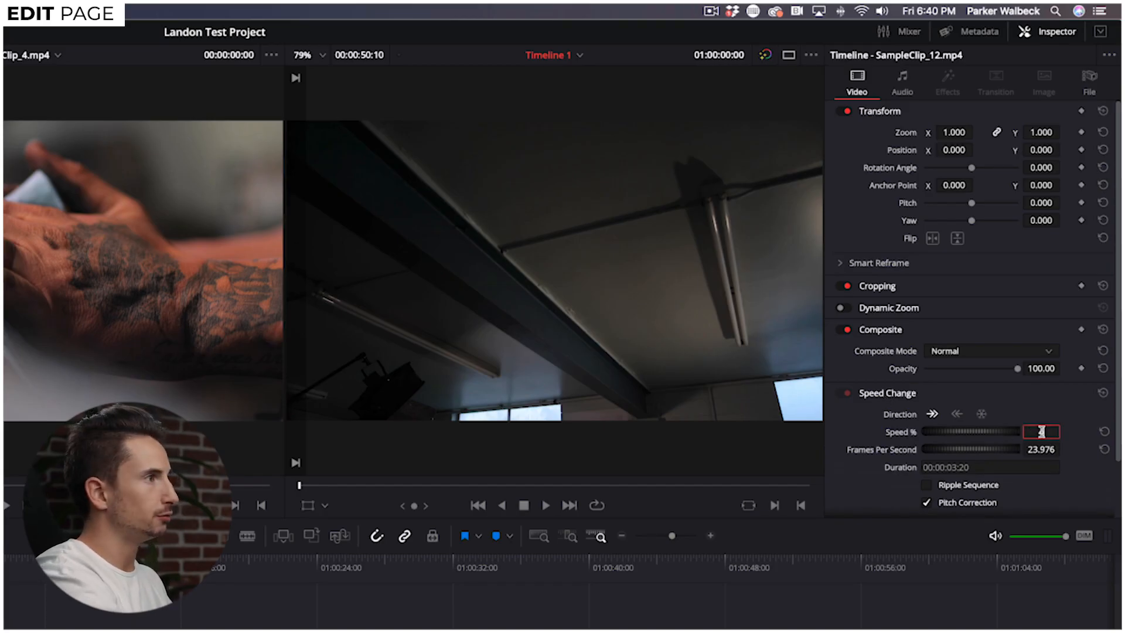
key(Return)
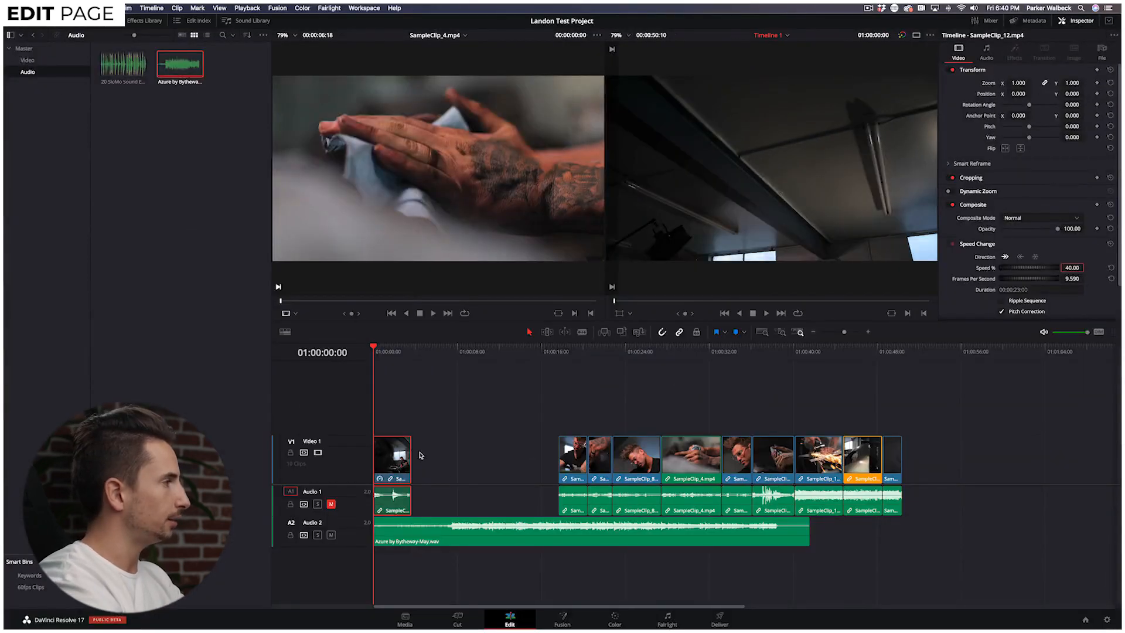
- Extend the end of the slowed SampleClip_12 to about 9 seconds, and undo both the extension and the speed change
drag(417, 466, 417, 467)
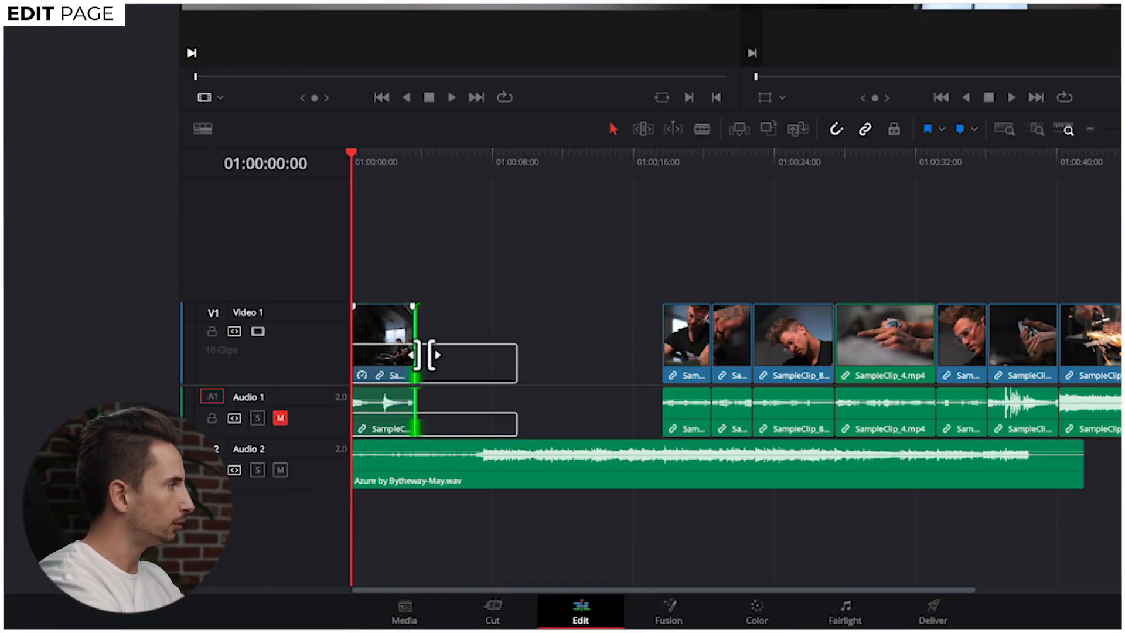
drag(425, 354, 530, 340)
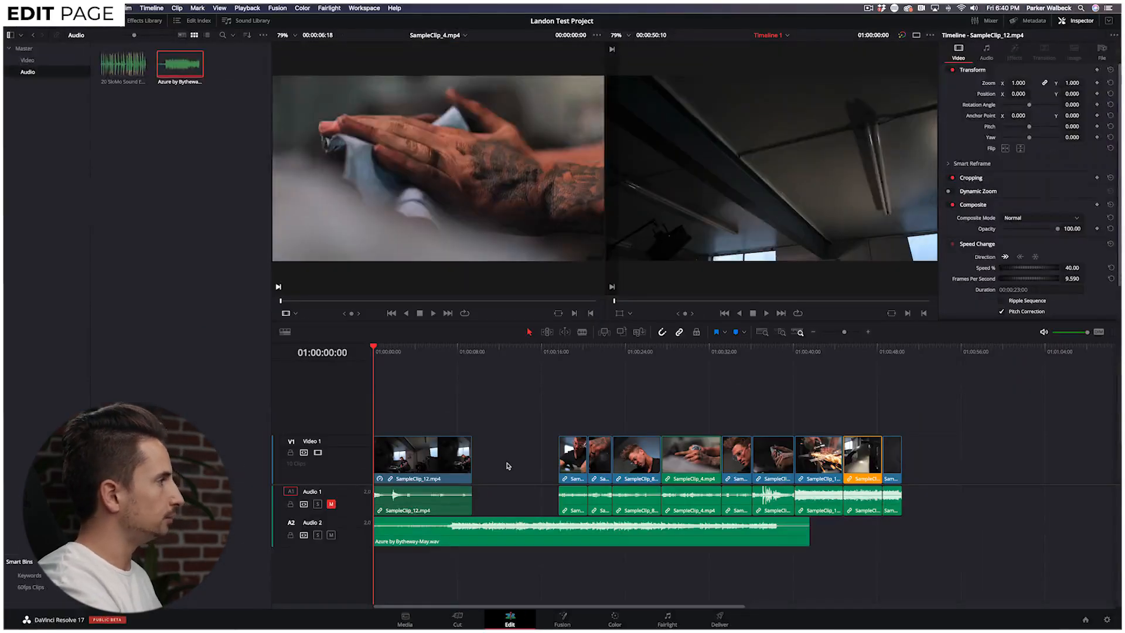
key(super+z)
key(super+z)
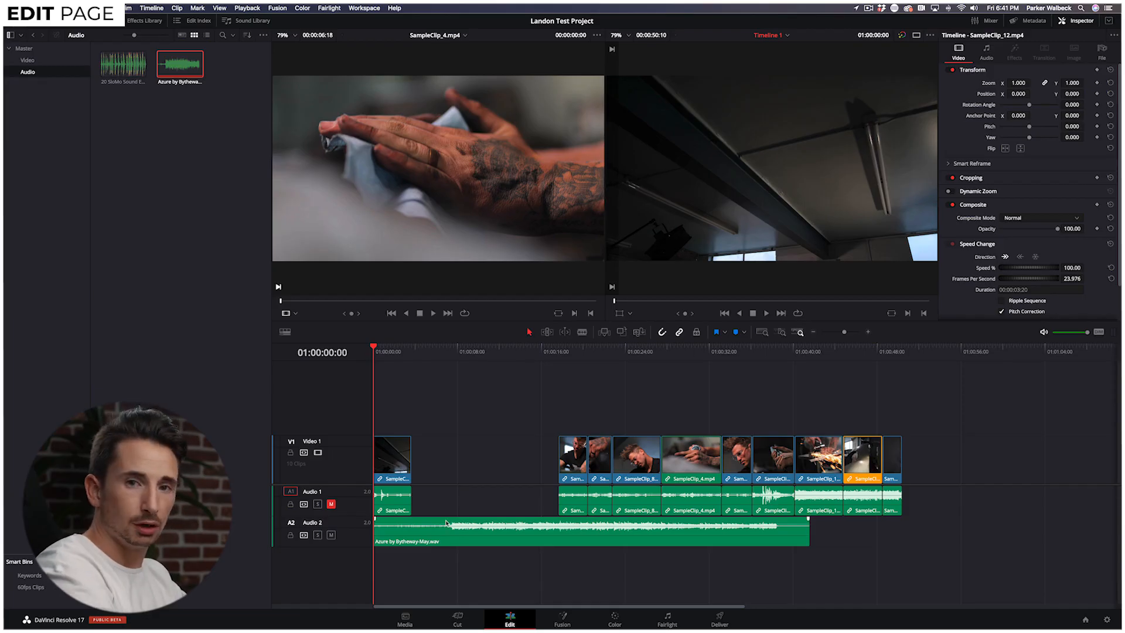
- Show the retime controls on SampleClip_12 at the start of the timeline
click(452, 441)
key(super+equal)
key(super+equal)
key(super+equal)
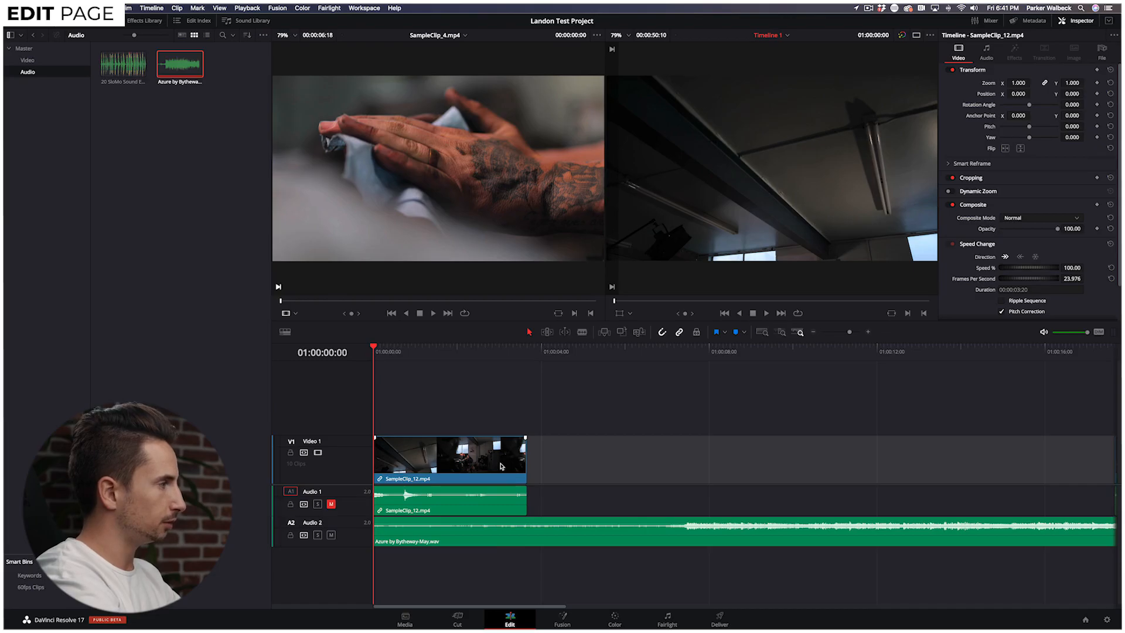
key(super+equal)
key(super+minus)
key(super+minus)
key(super+equal)
key(super+equal)
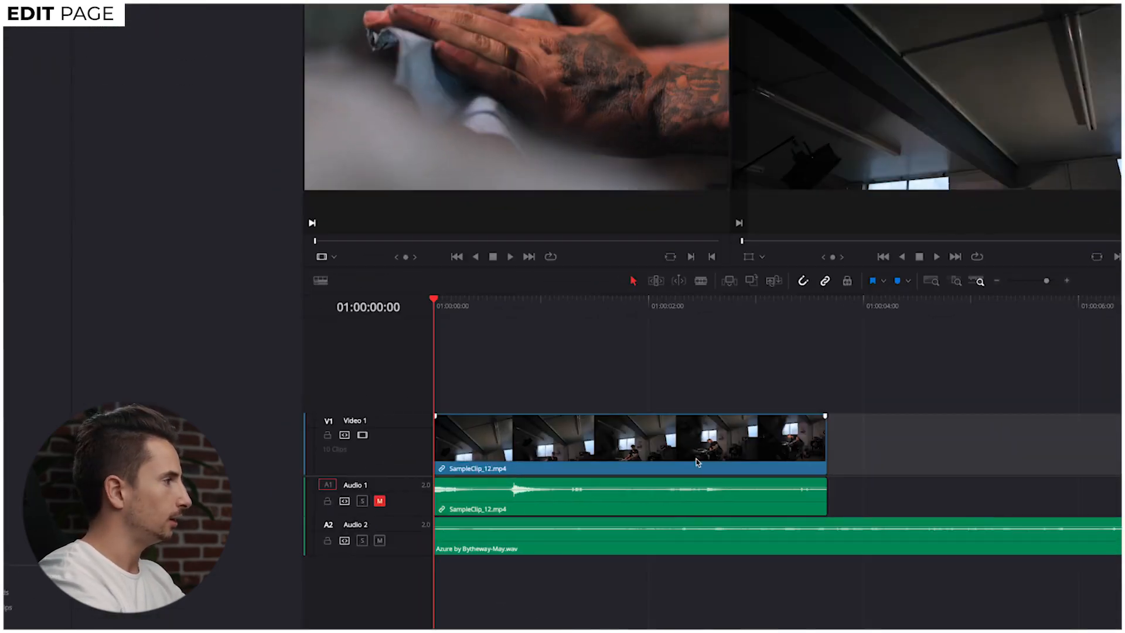
click(574, 466)
right_click(631, 468)
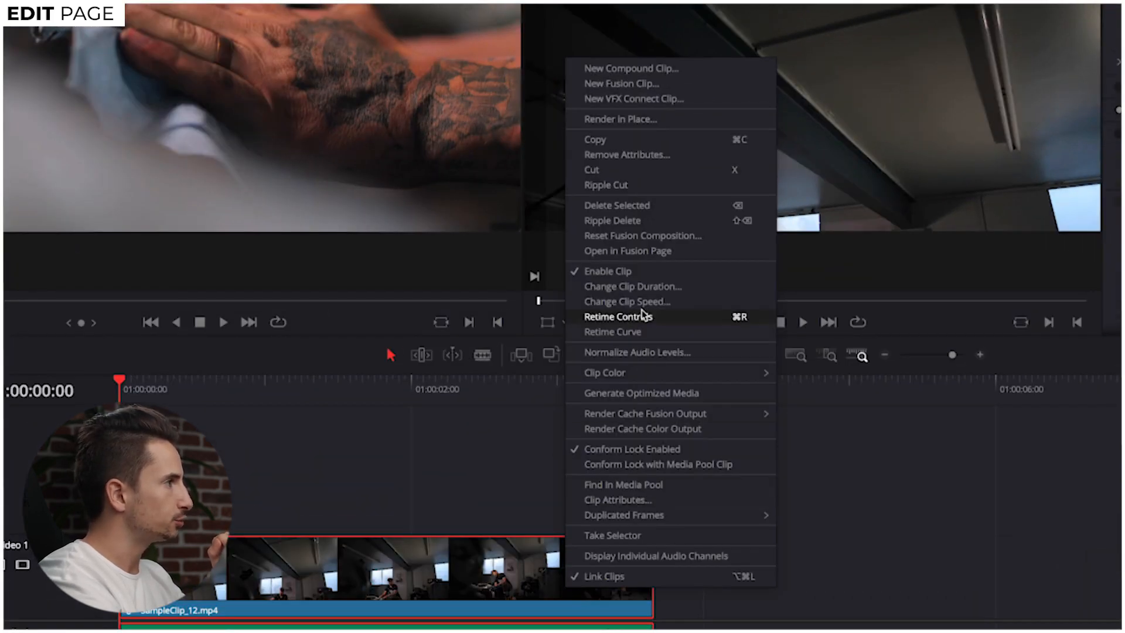
click(819, 254)
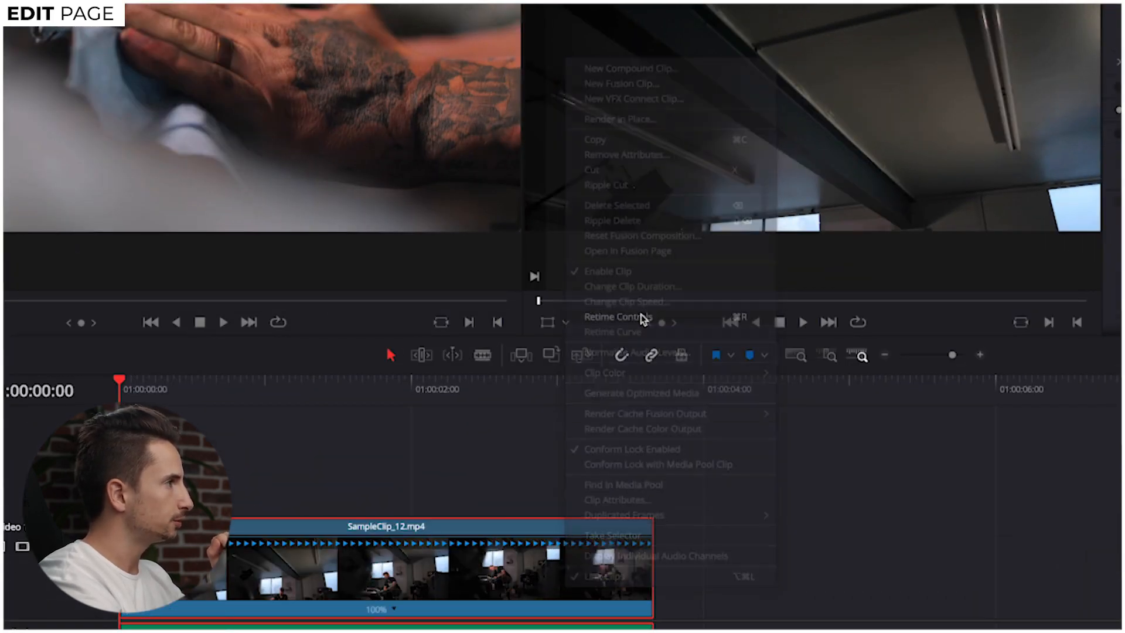
- Show SampleClip_12's retime curve, displaying Retime Speed instead of Retime Frame
right_click(521, 589)
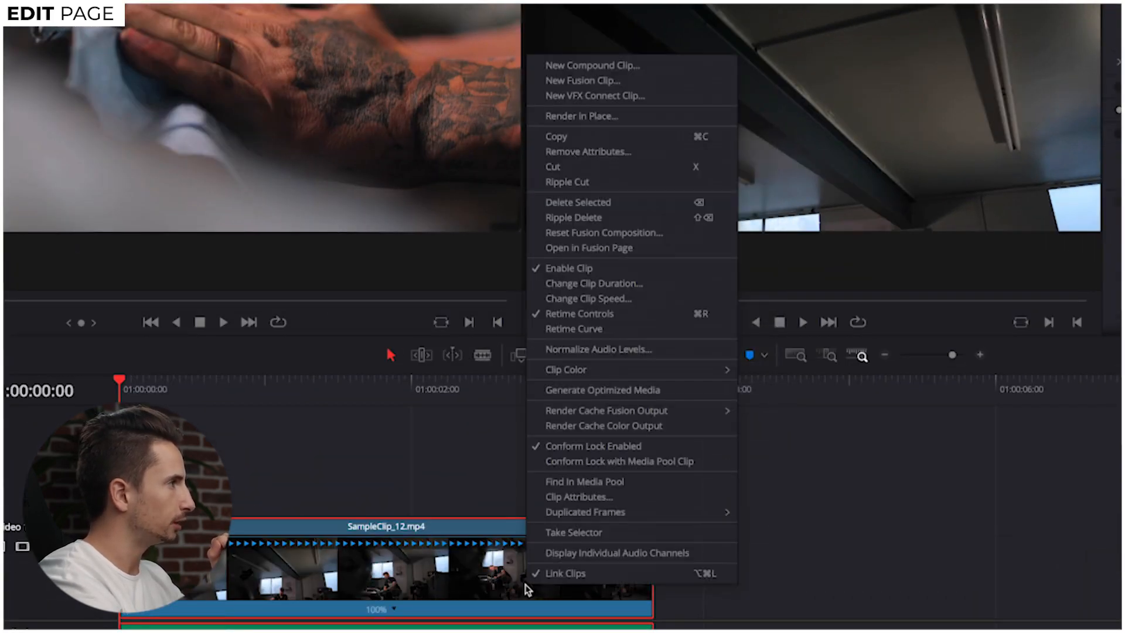
click(604, 332)
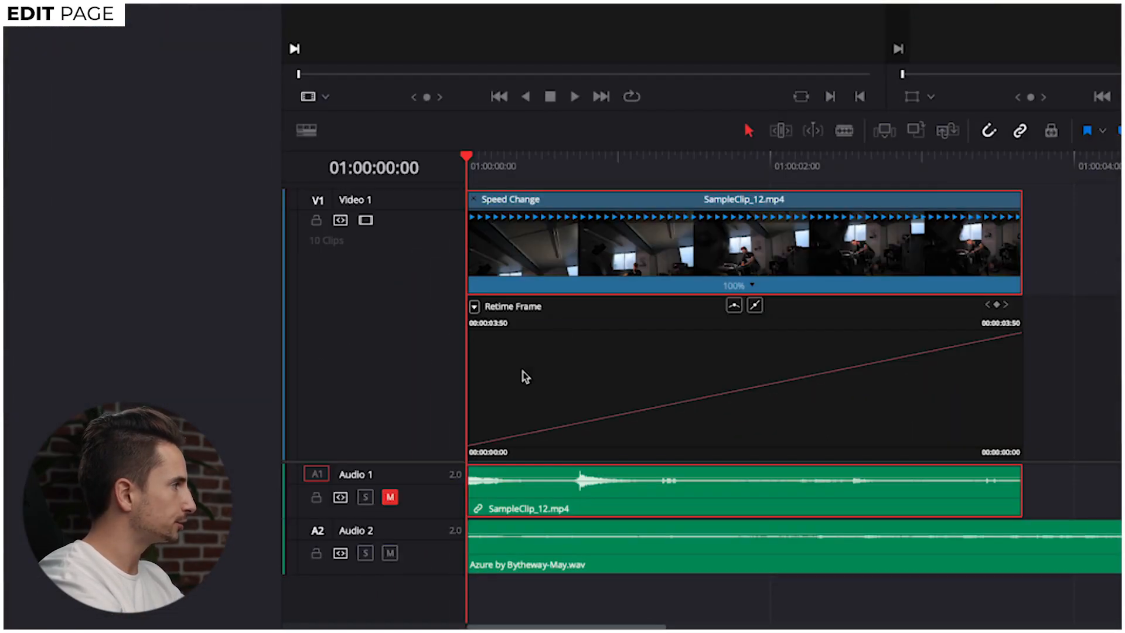
click(475, 306)
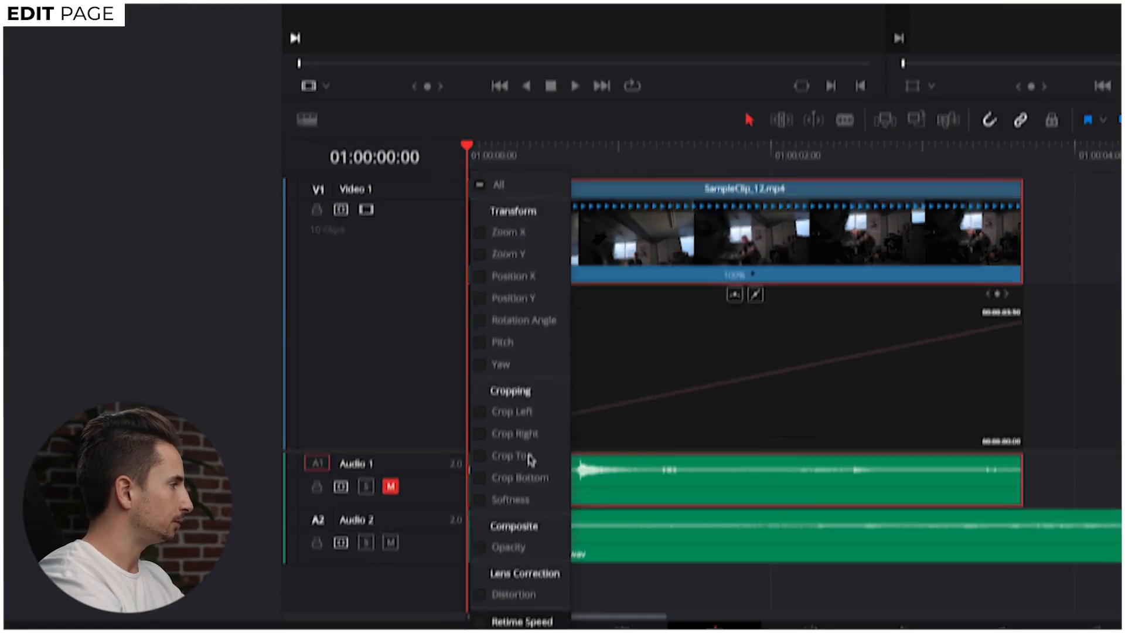
click(482, 593)
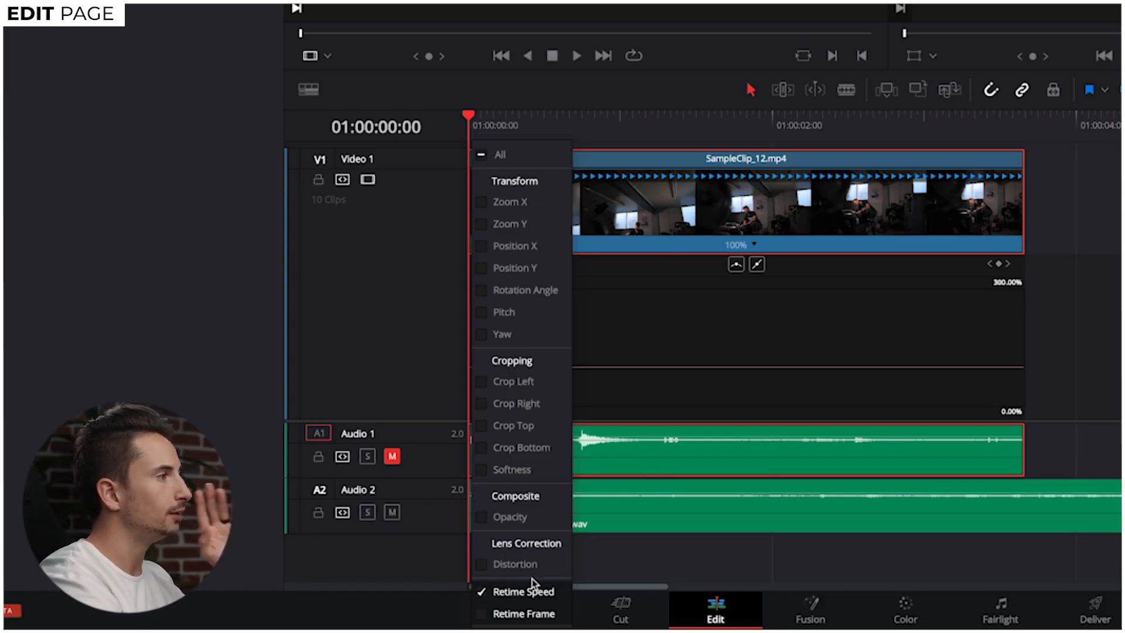
click(594, 511)
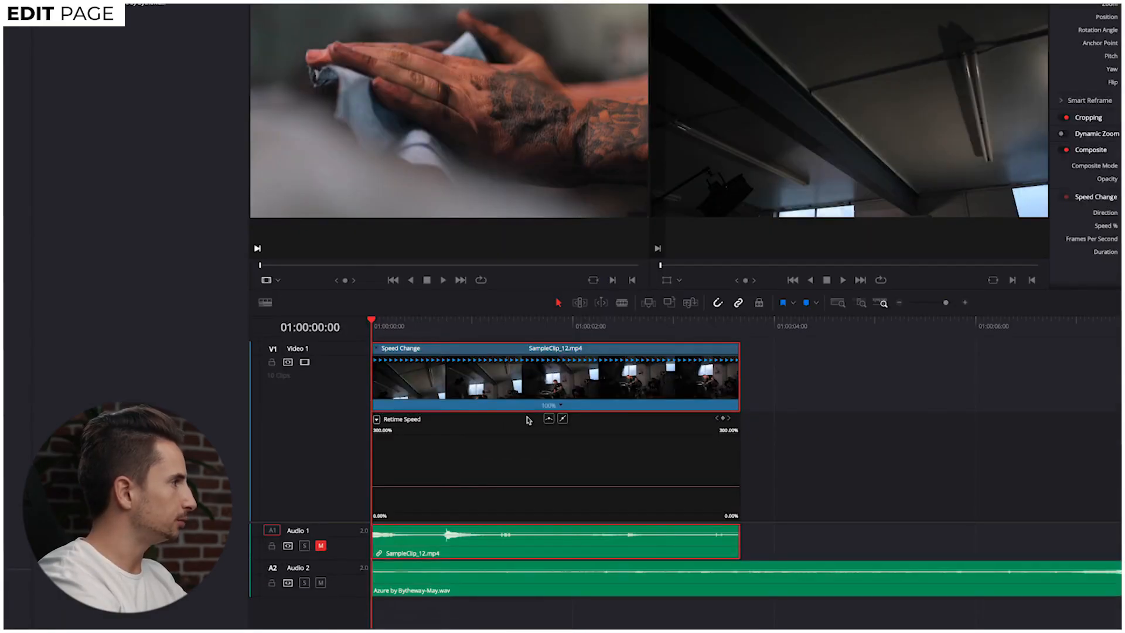
- Change SampleClip_12's speed to the 50% preset using its retime controls
click(561, 406)
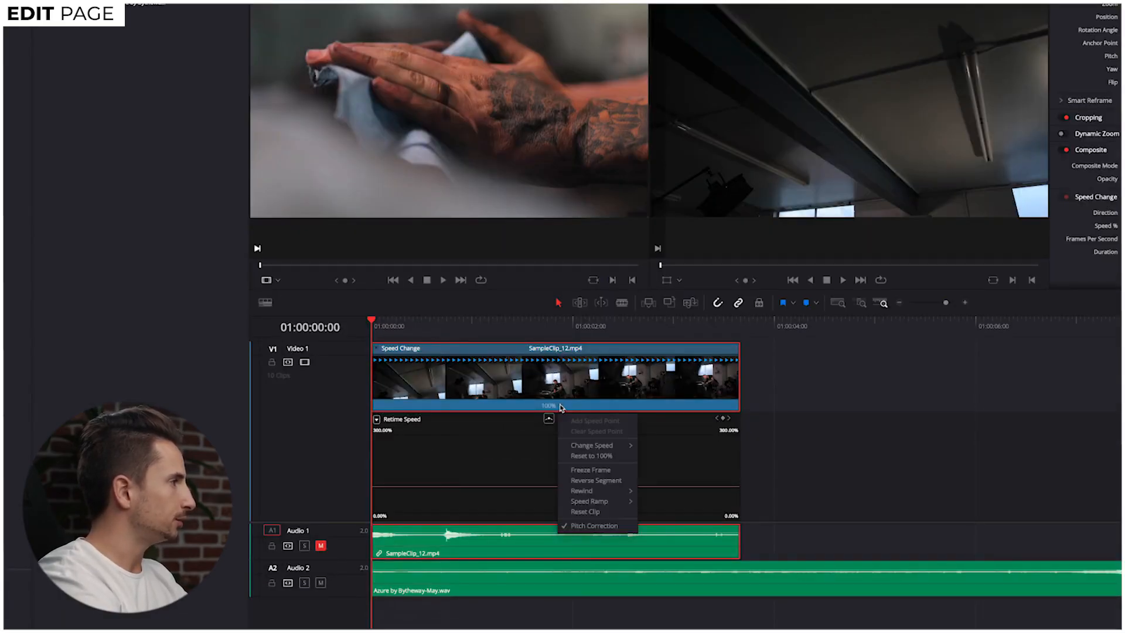
mouse_move(598, 448)
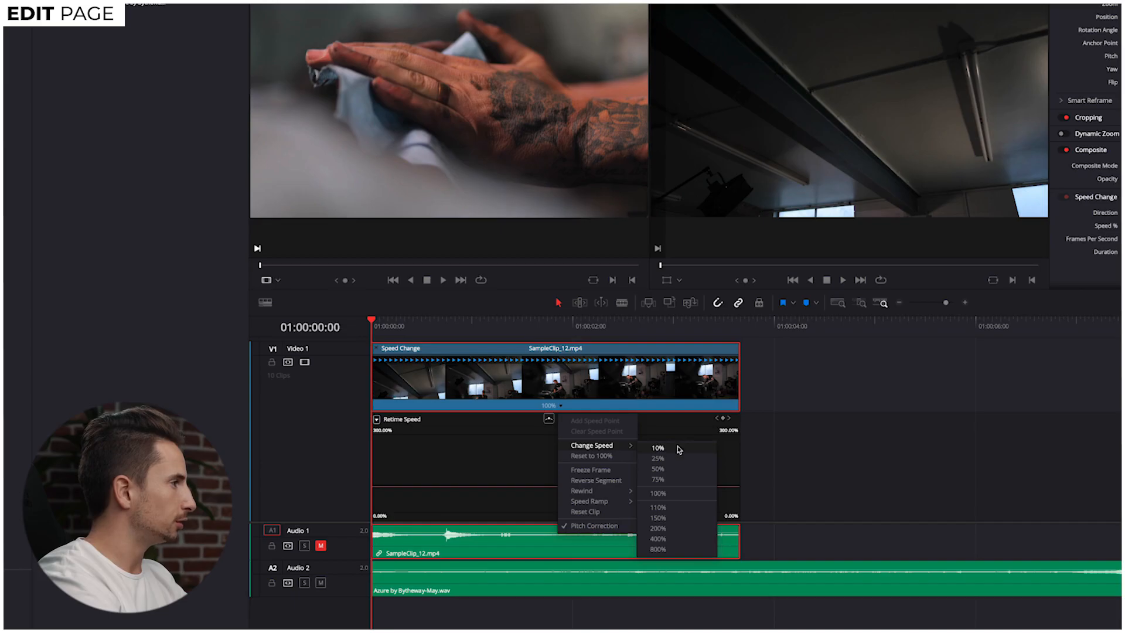
click(658, 469)
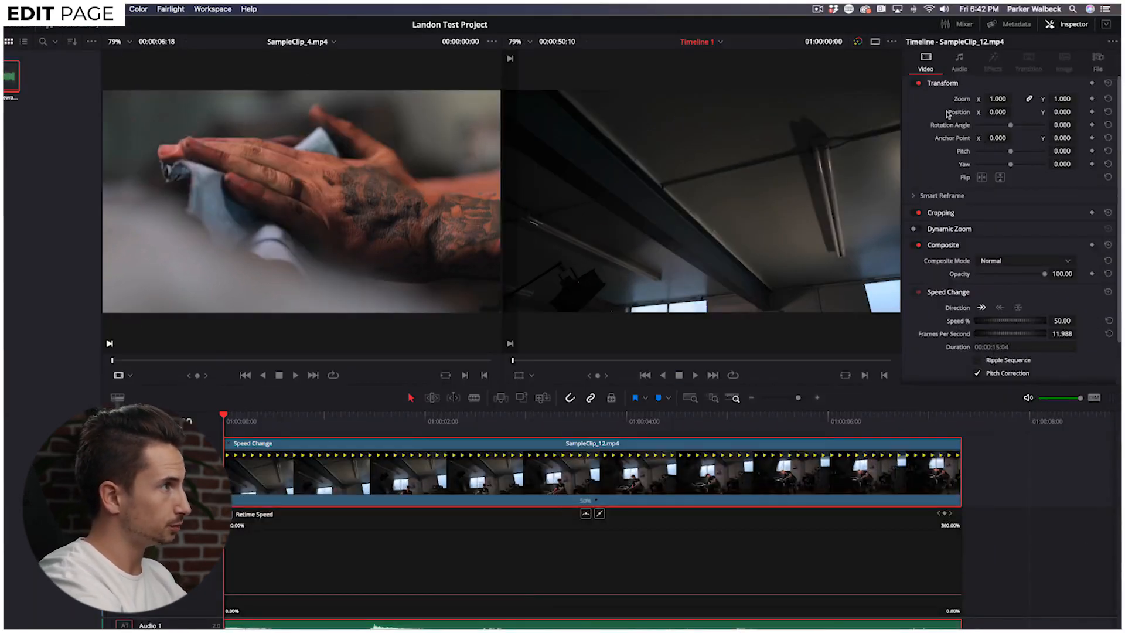
- Set SampleClip_12's speed to 40% and extend its end to about 9 seconds on the timeline
click(1064, 320)
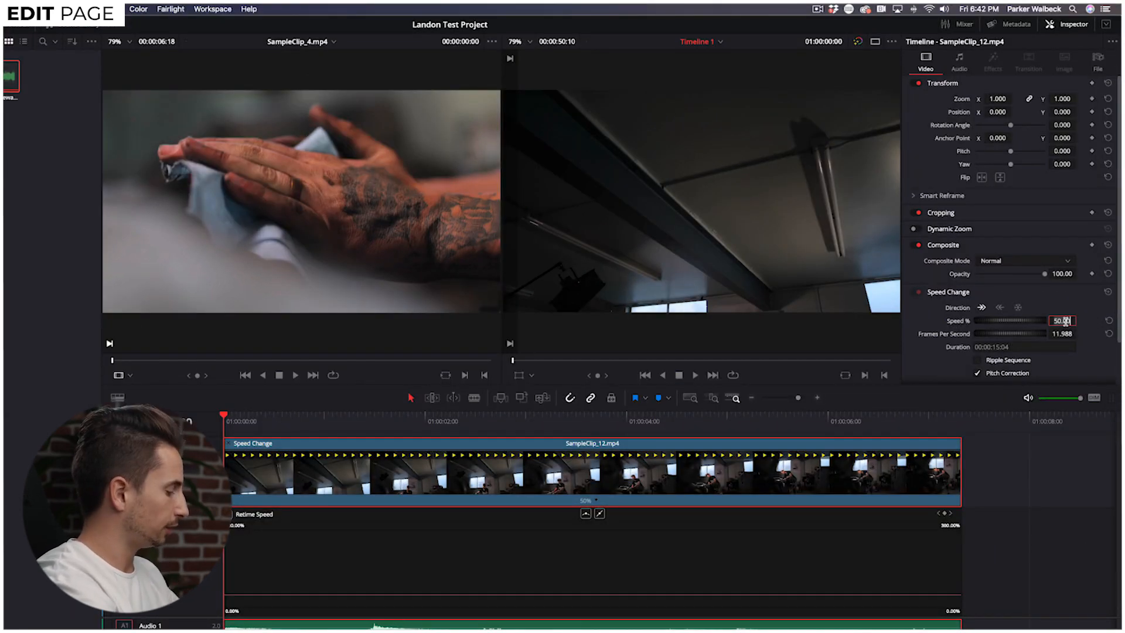
text(40)
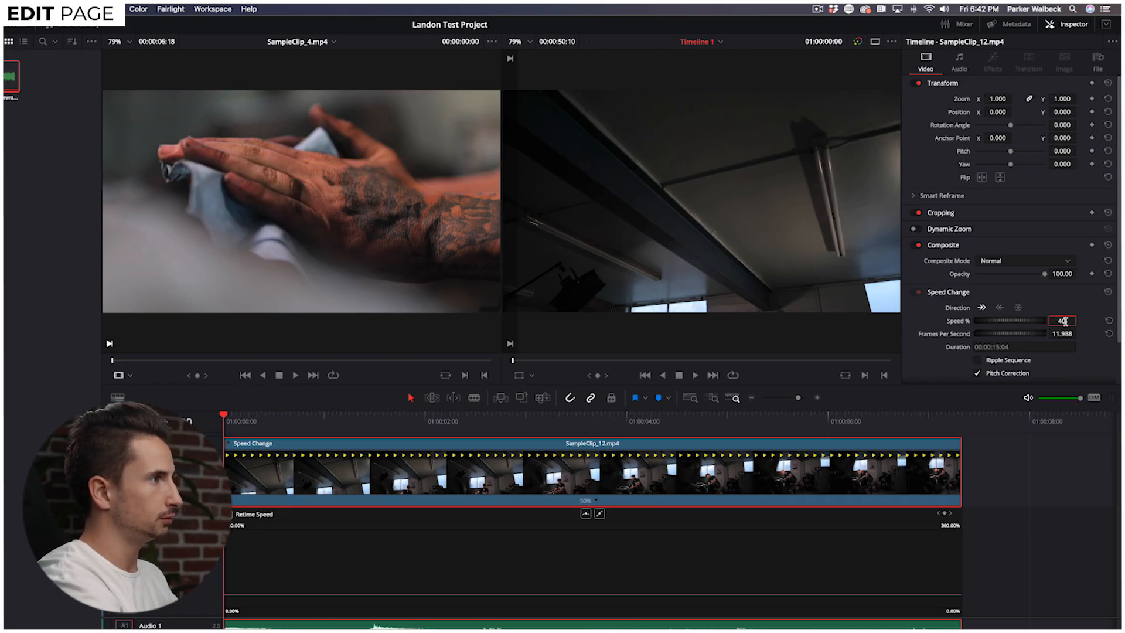
key(Return)
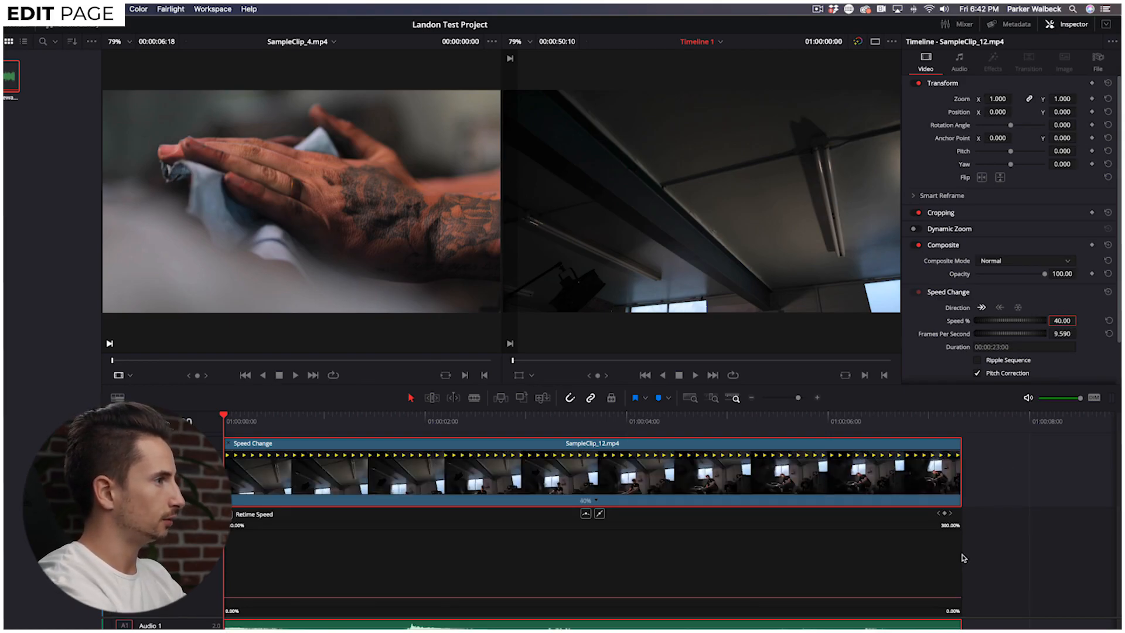
drag(967, 489, 1090, 484)
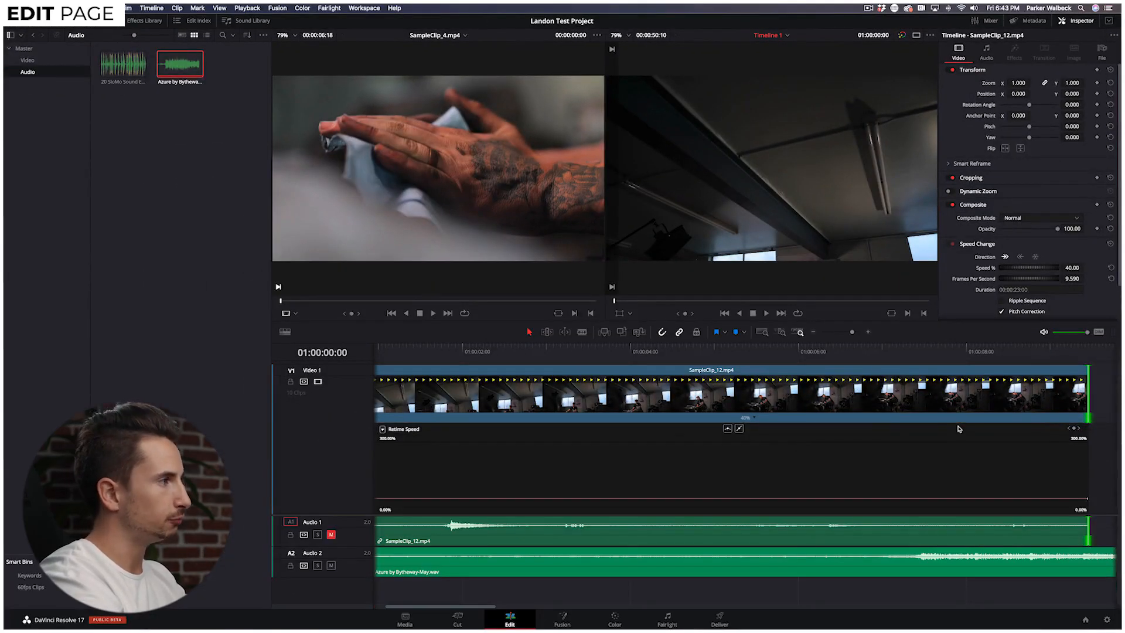
- Add a Retime Speed keyframe to SampleClip_12 at 01:00:07:21, just after the music picks up
drag(717, 350, 1020, 381)
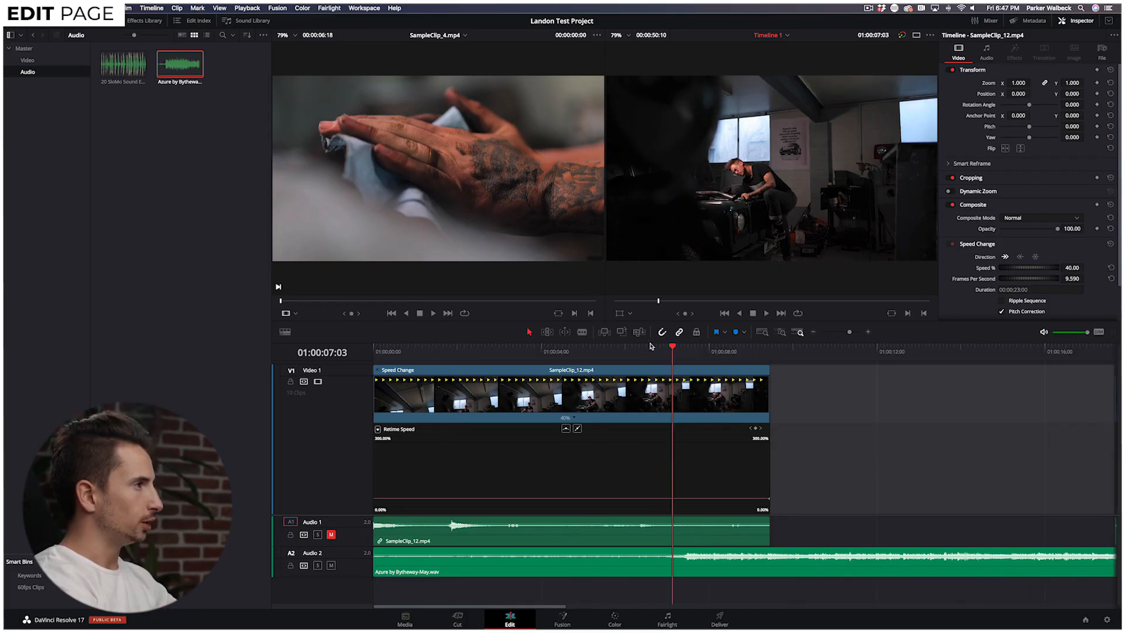
drag(673, 352, 704, 375)
click(743, 479)
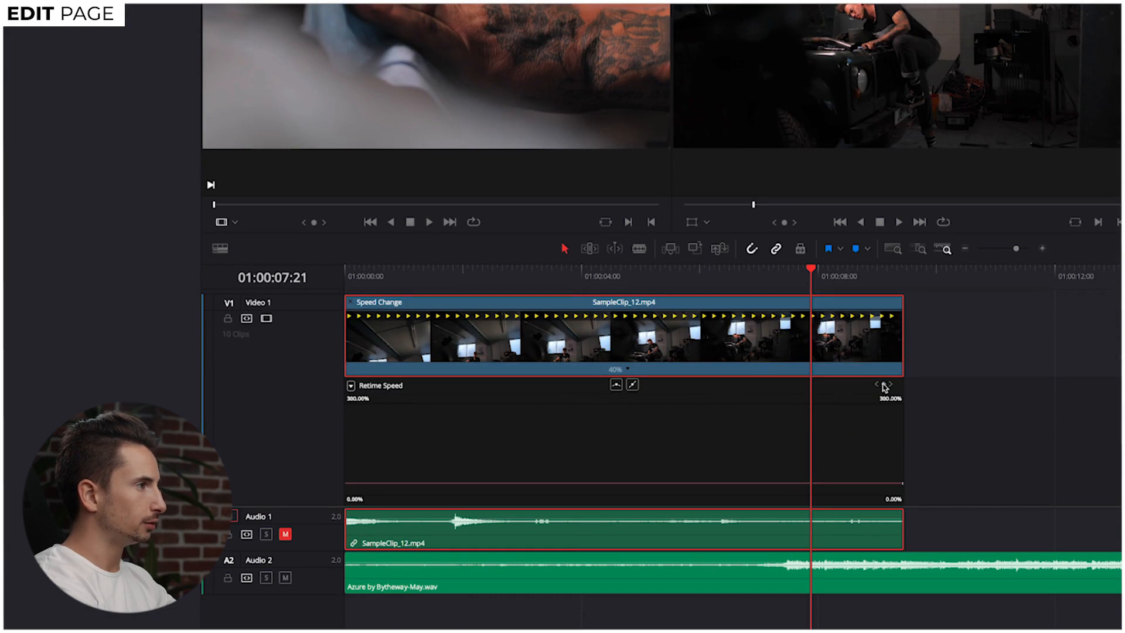
click(884, 385)
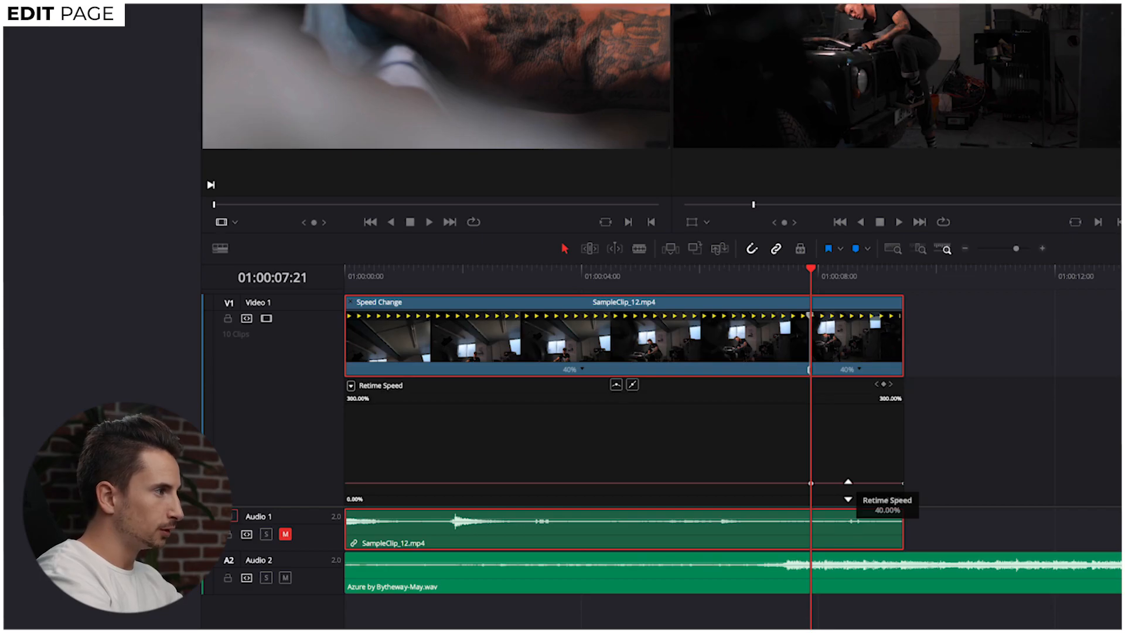
- Raise the Retime Speed of the segment after SampleClip_12's keyframe to 300%
drag(848, 491, 853, 440)
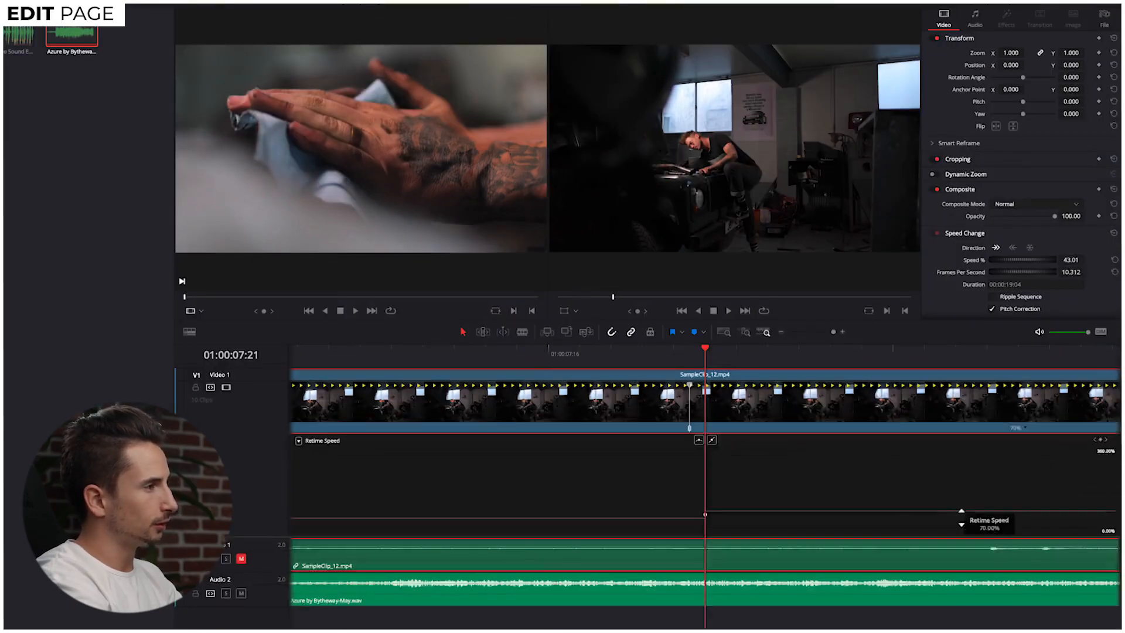
drag(962, 515, 912, 378)
drag(753, 302, 734, 247)
drag(784, 457, 771, 392)
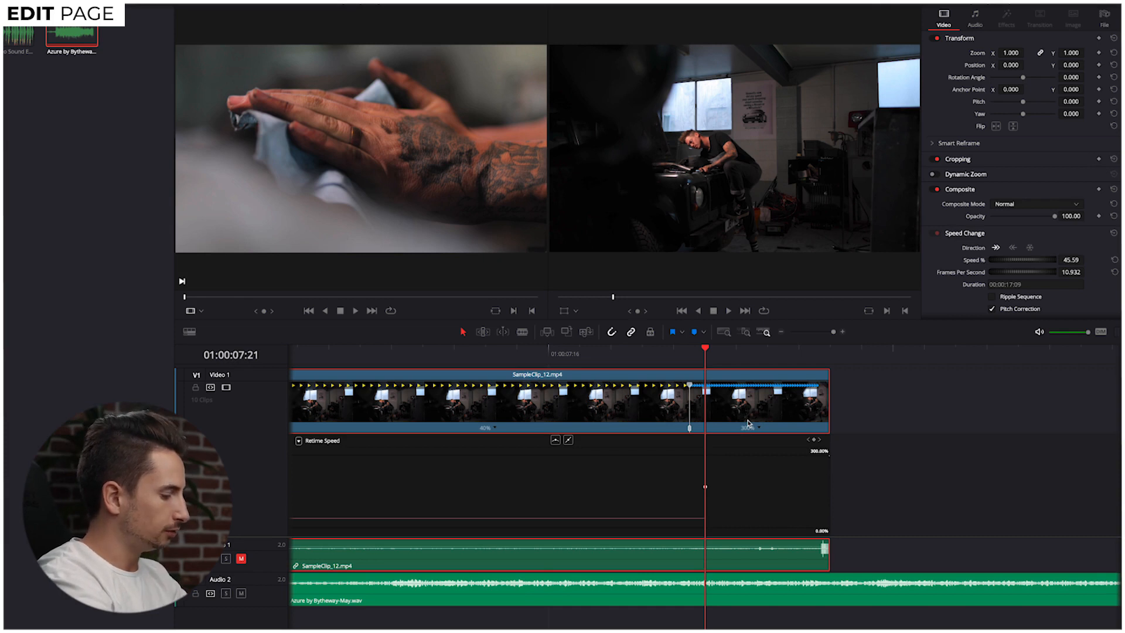
- Play the abrupt speed change near the end of SampleClip_12 against the music
key(ctrl+minus)
key(ctrl+minus)
key(ctrl+minus)
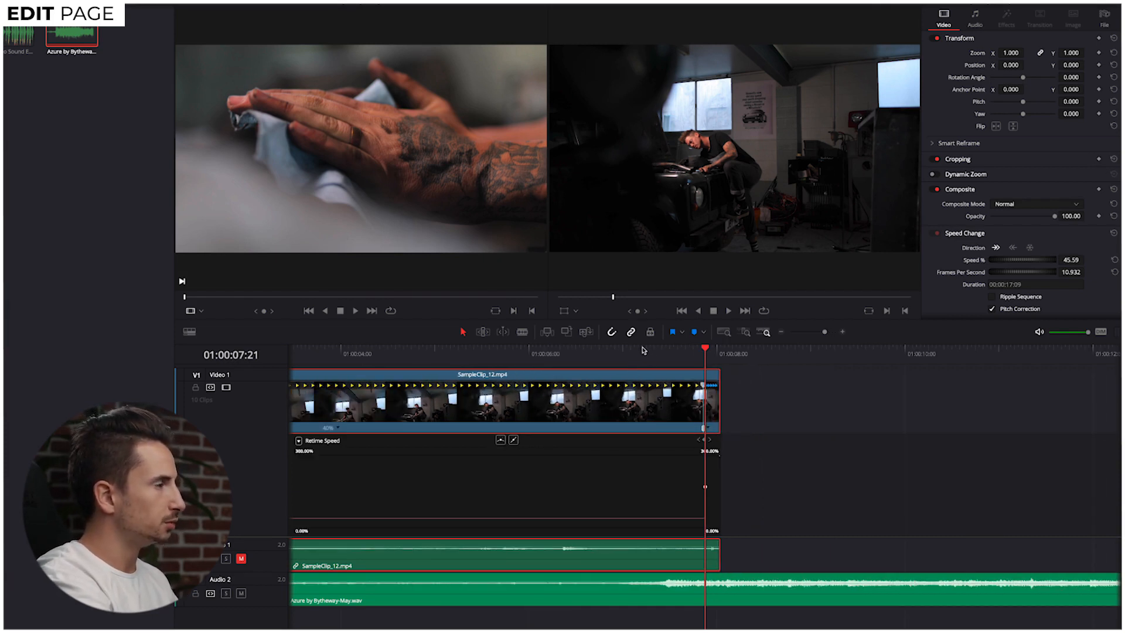
click(626, 349)
key(space)
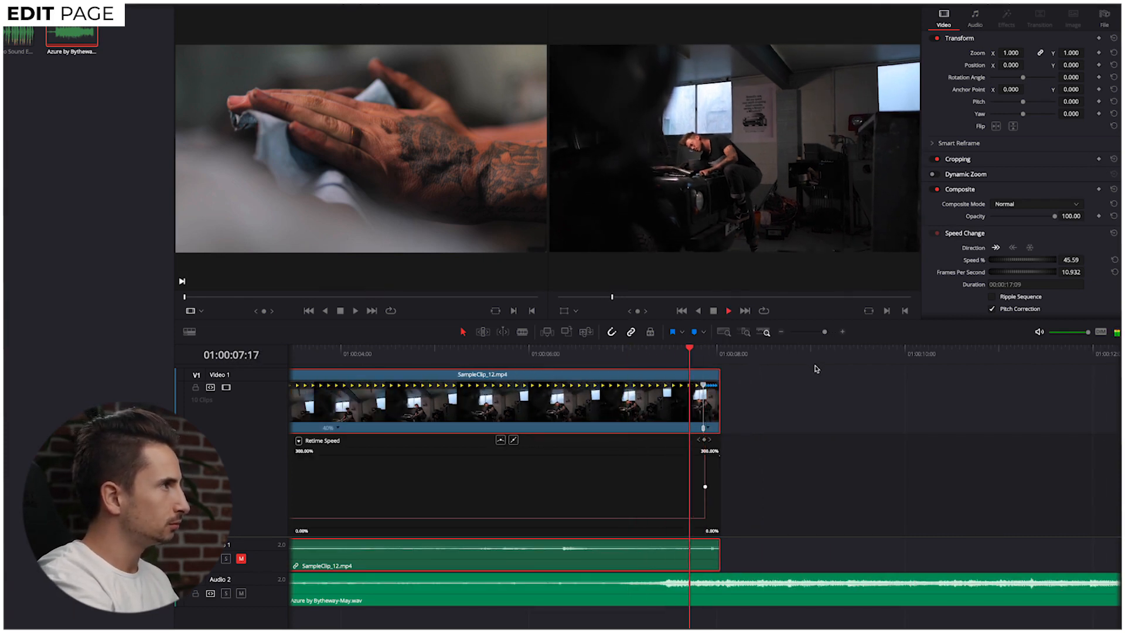
click(669, 348)
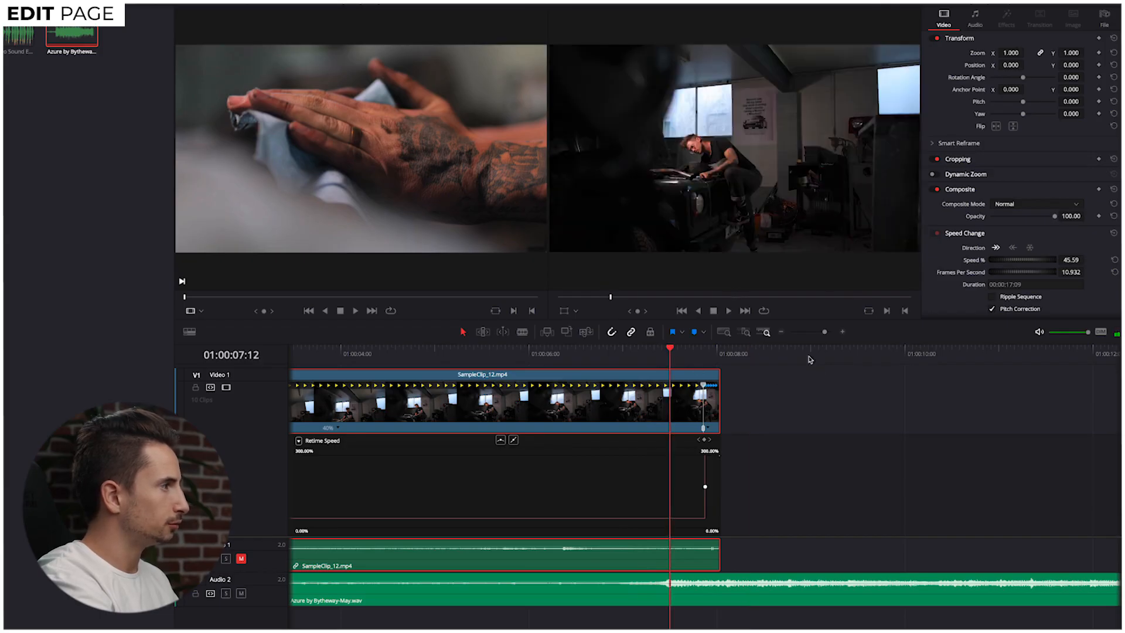
key(space)
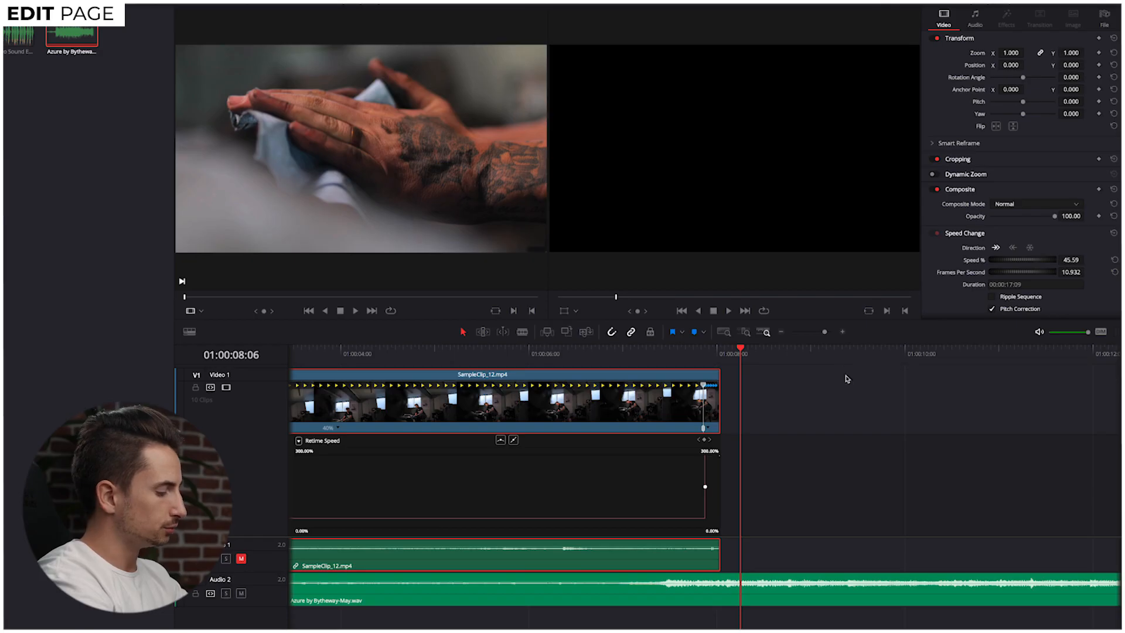
- Smooth the speed keyframe at 01:00:07:21 into a curve and lengthen its handles for a more gradual ramp
click(705, 352)
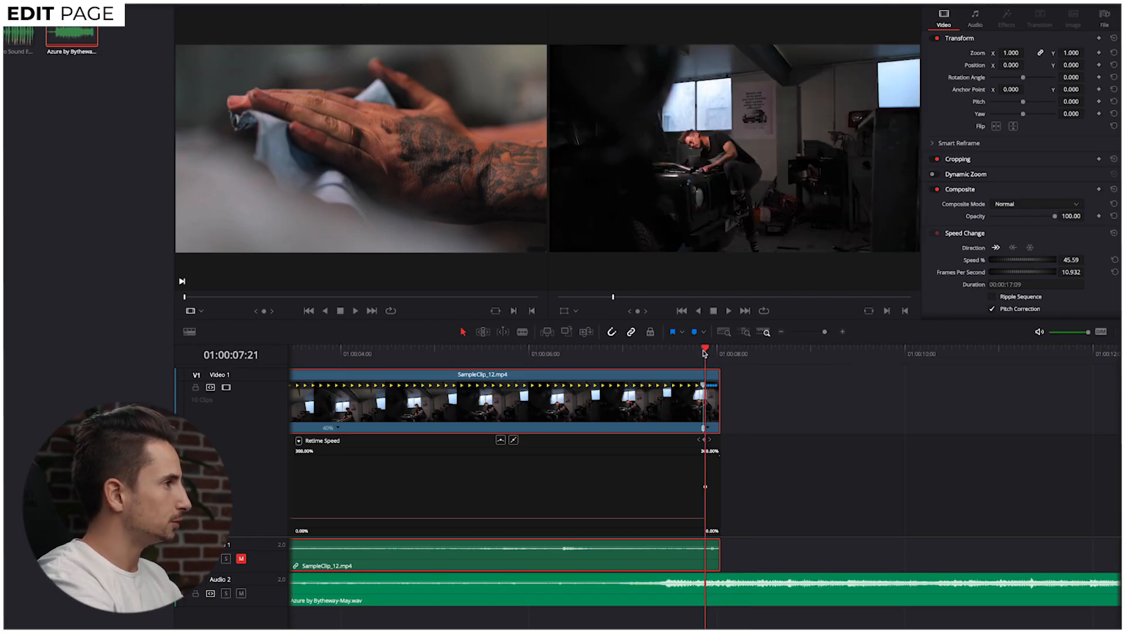
key(super+equal)
key(super+equal)
key(super+equal)
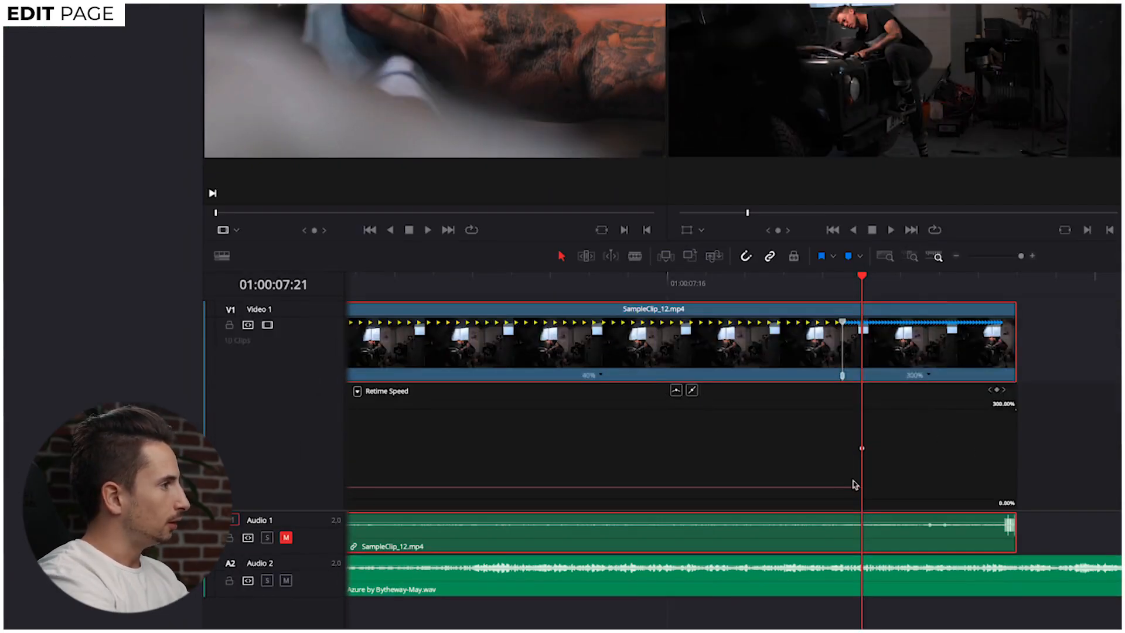
click(862, 449)
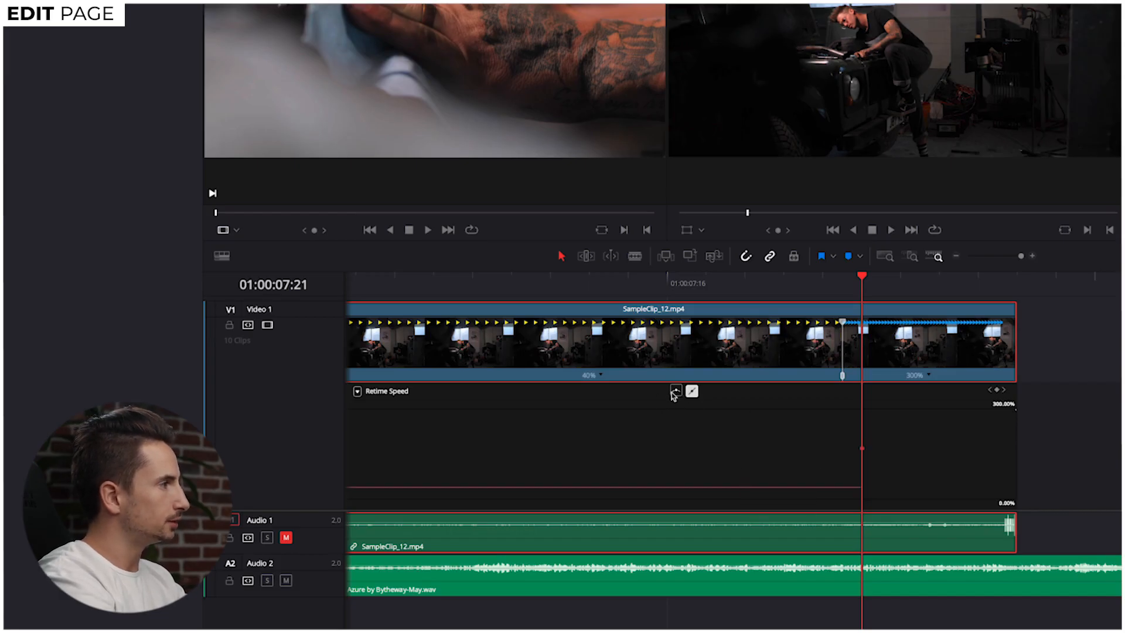
click(676, 393)
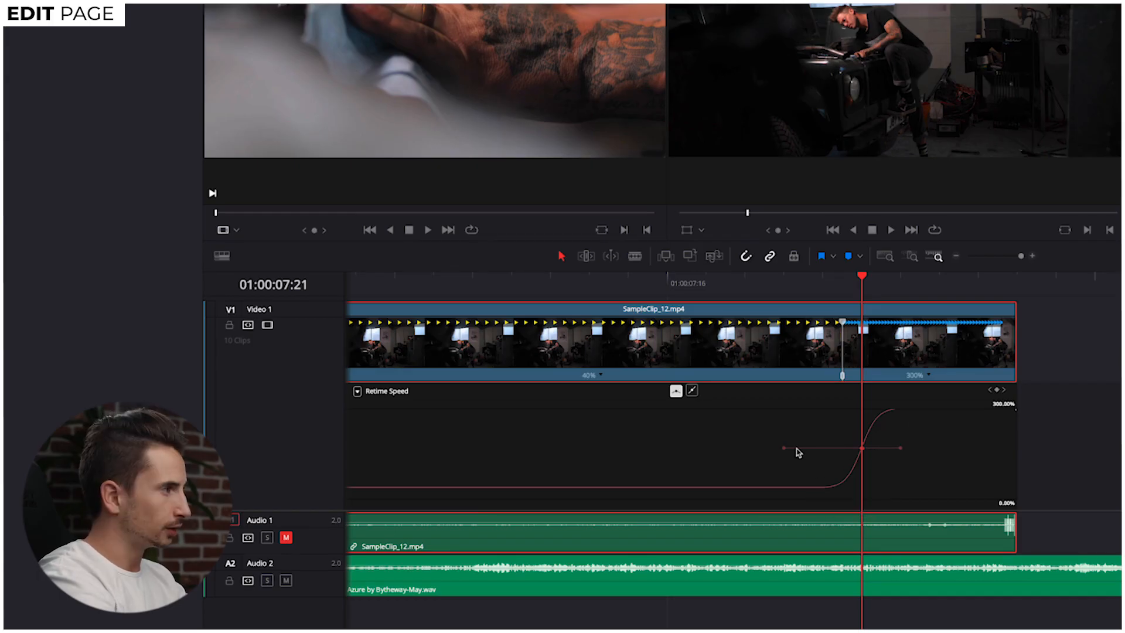
drag(789, 451, 668, 459)
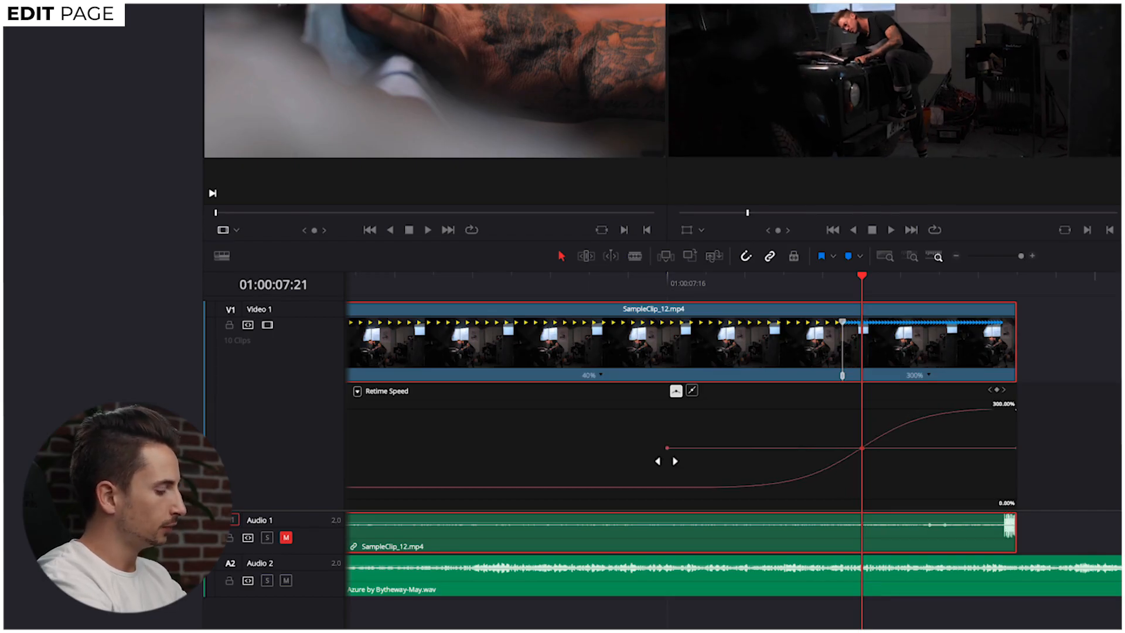
- Play back the smoothed speed ramp at the end of SampleClip_12 to check its timing with the music
key(super+minus)
key(super+minus)
key(super+minus)
drag(822, 291, 715, 291)
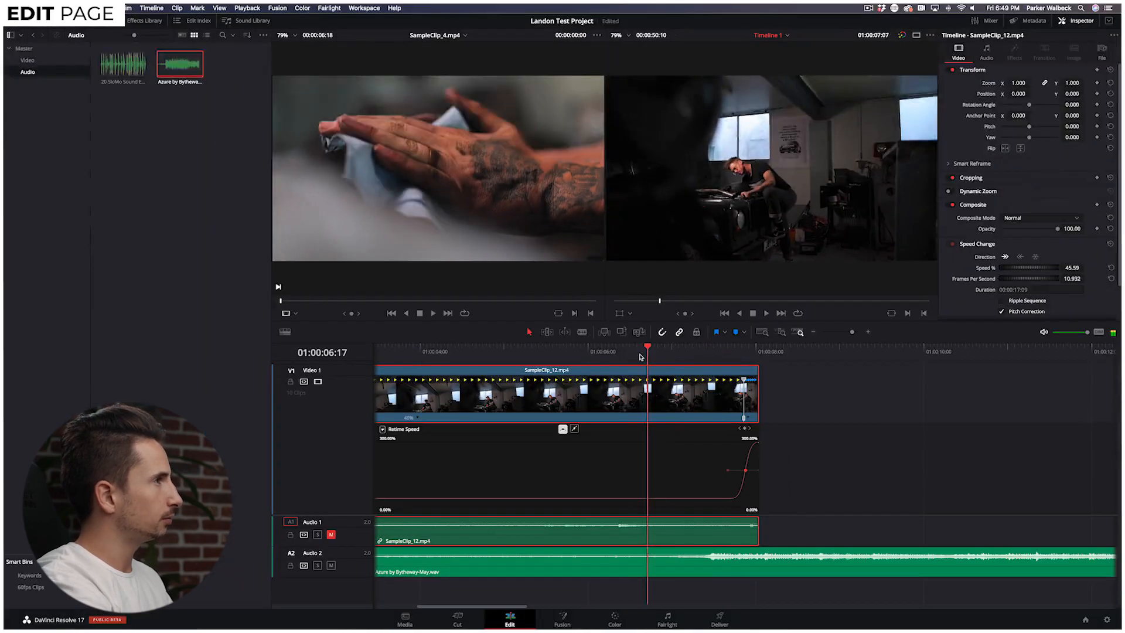
key(space)
key(space)
drag(728, 354, 637, 353)
key(space)
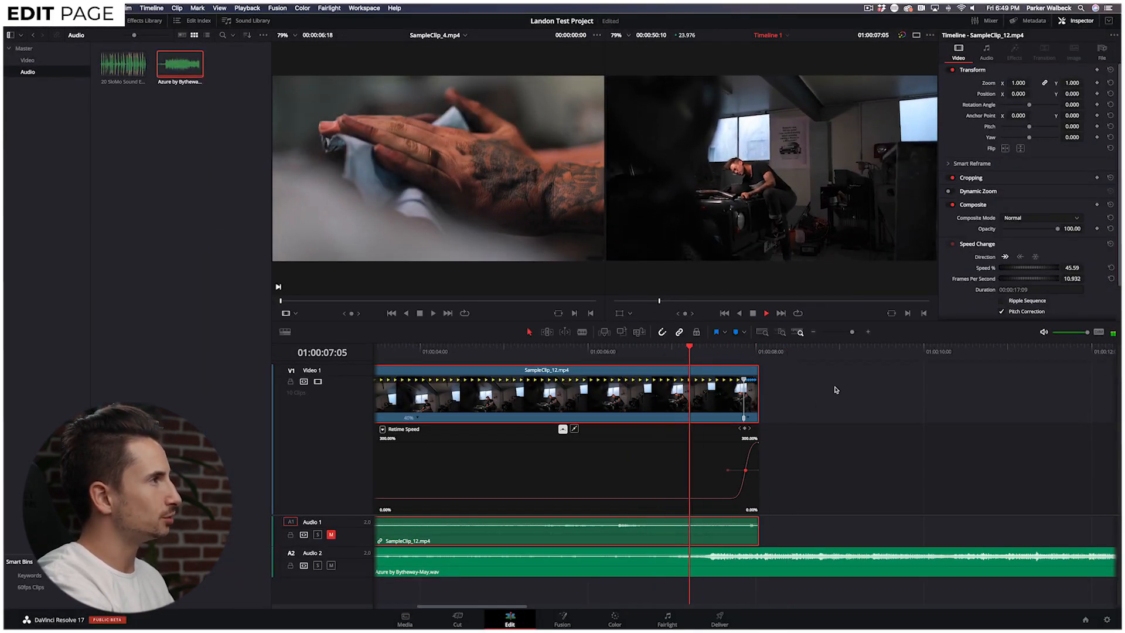
key(space)
- Shift the speed ramp's keyframe slightly later in SampleClip_12 and replay the ramp from before the music picks up
key(super+equal)
key(super+equal)
key(super+equal)
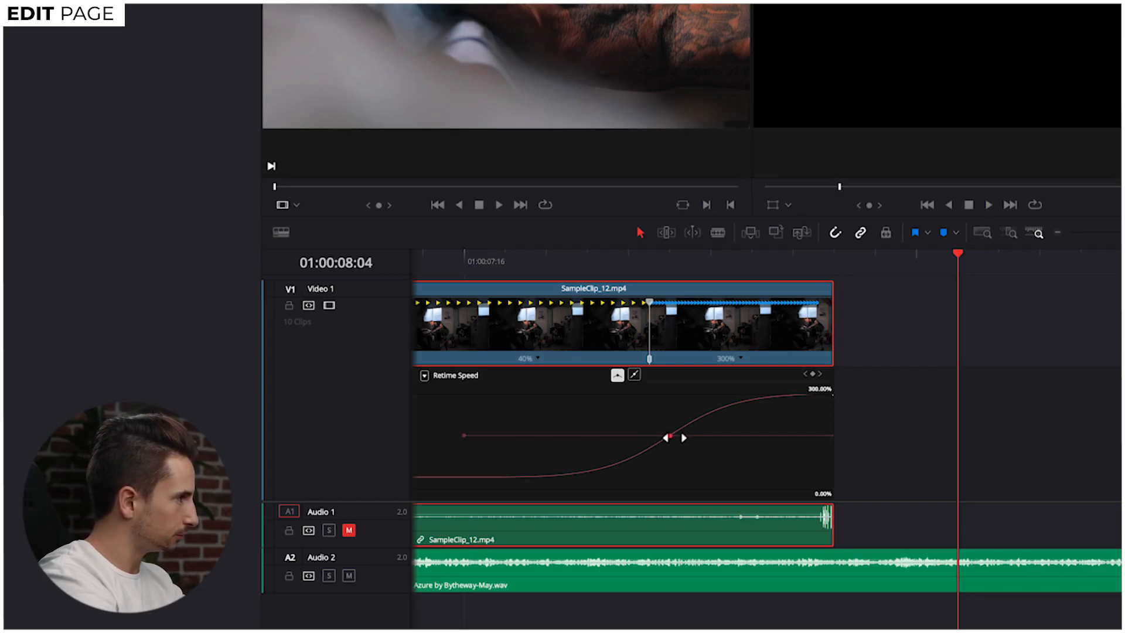
drag(675, 438, 757, 434)
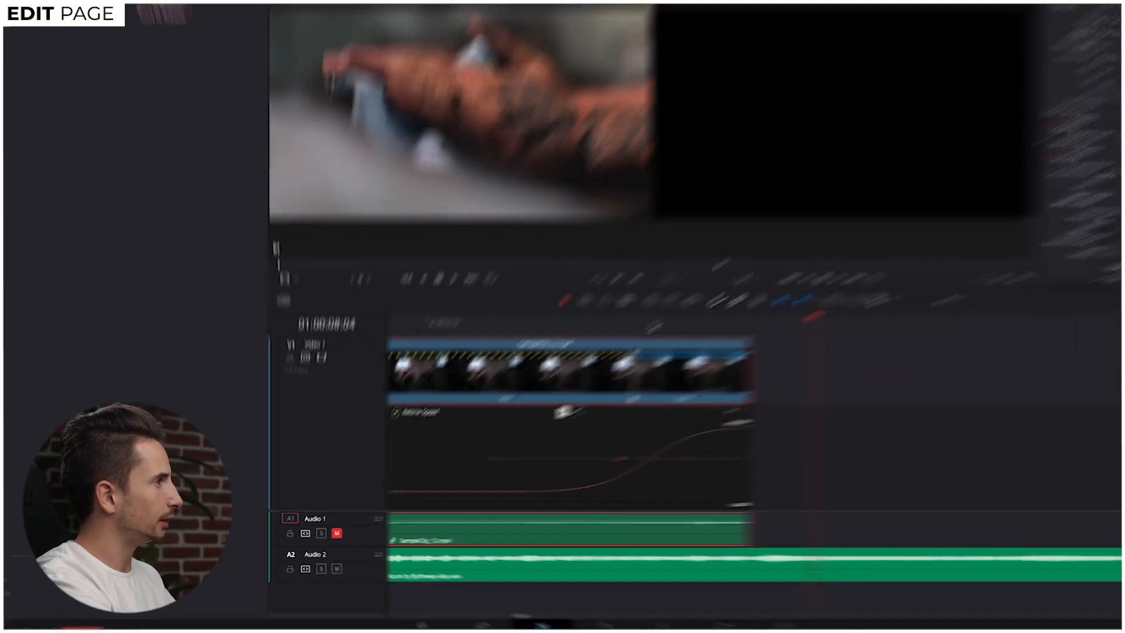
drag(814, 317, 301, 408)
key(space)
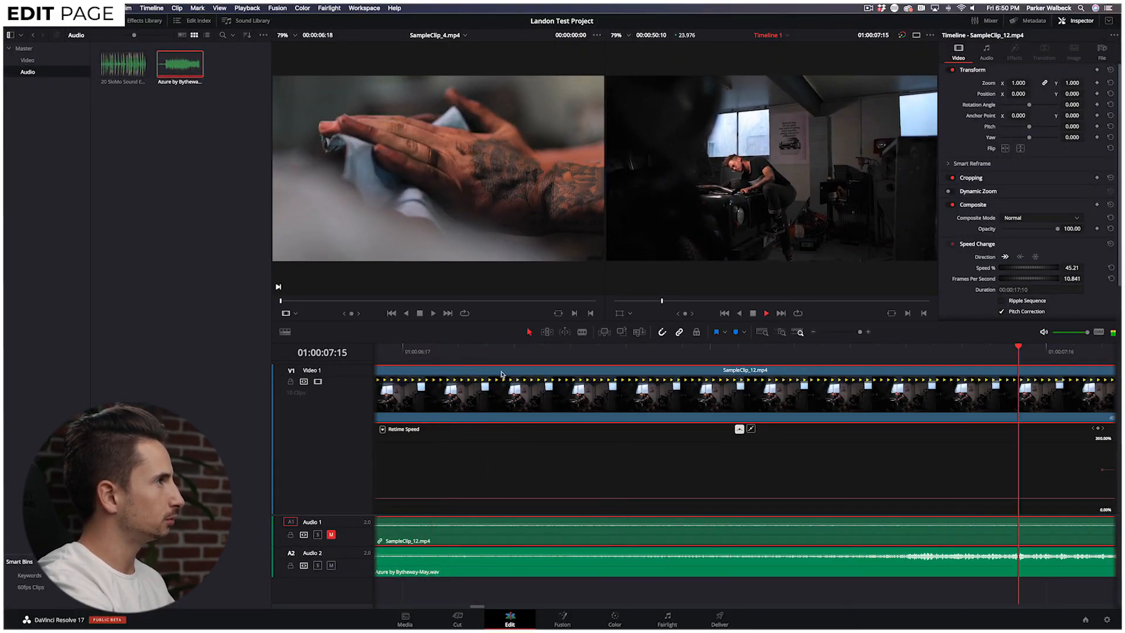
- Stop playback and make the Audio 2 music track taller so its waveform is easier to read
key(space)
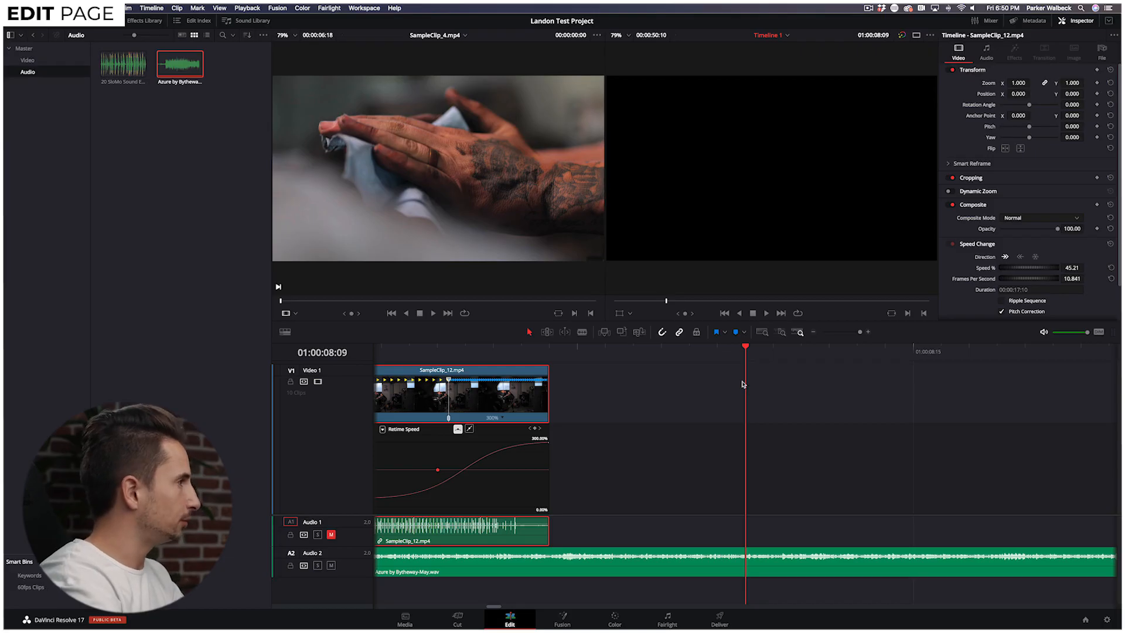
click(666, 419)
key(super+minus)
key(super+minus)
key(super+minus)
key(super+minus)
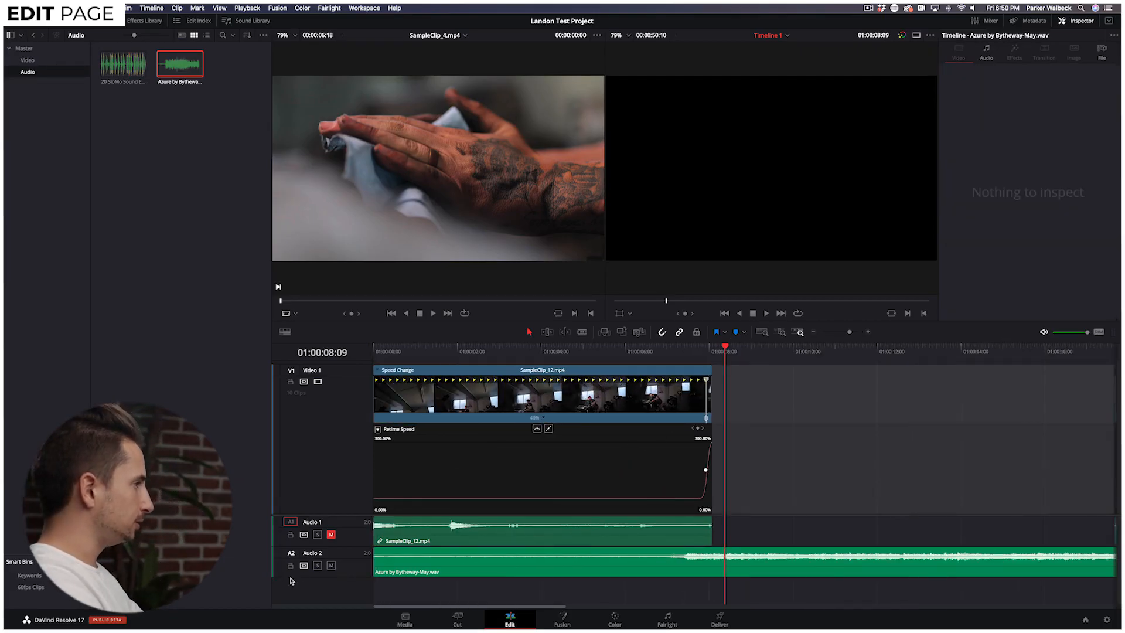
drag(301, 578, 300, 604)
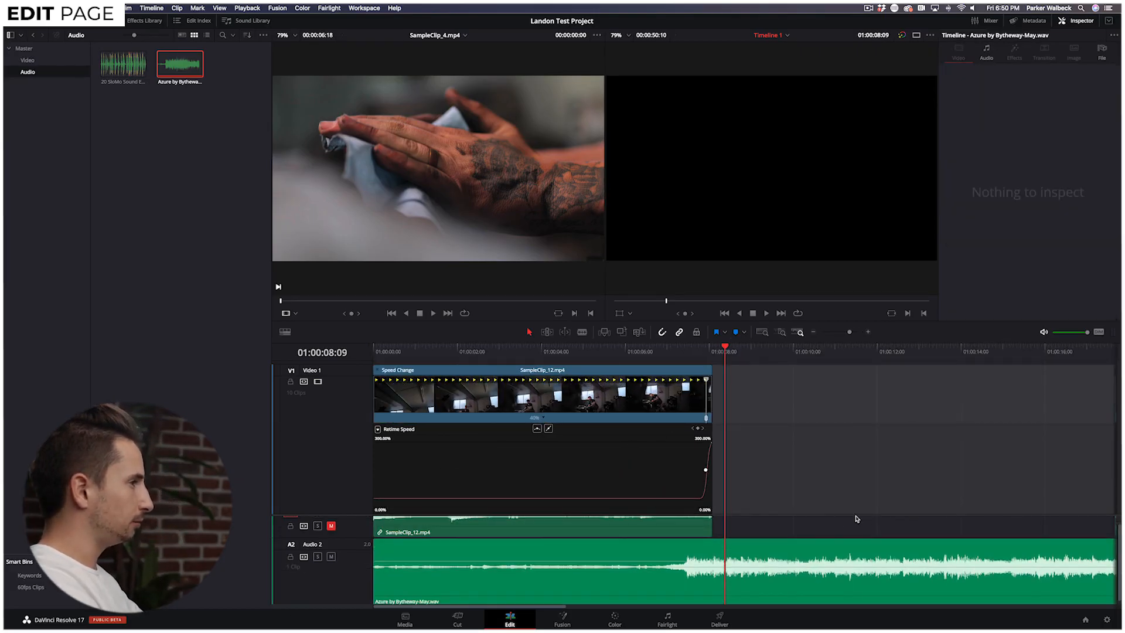
- Trim the start of SampleClip_12 and slide it back to the timeline start so it ends where the music picks up
mouse_move(688, 352)
mouse_down()
mouse_move(715, 353)
mouse_move(678, 355)
mouse_up()
click(619, 505)
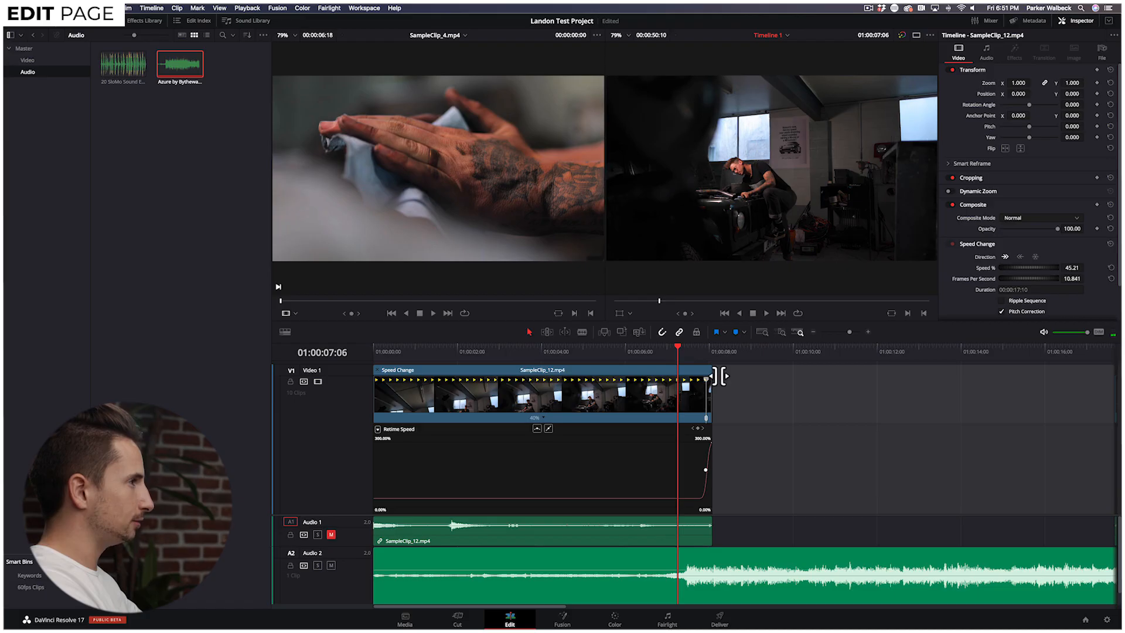
click(379, 348)
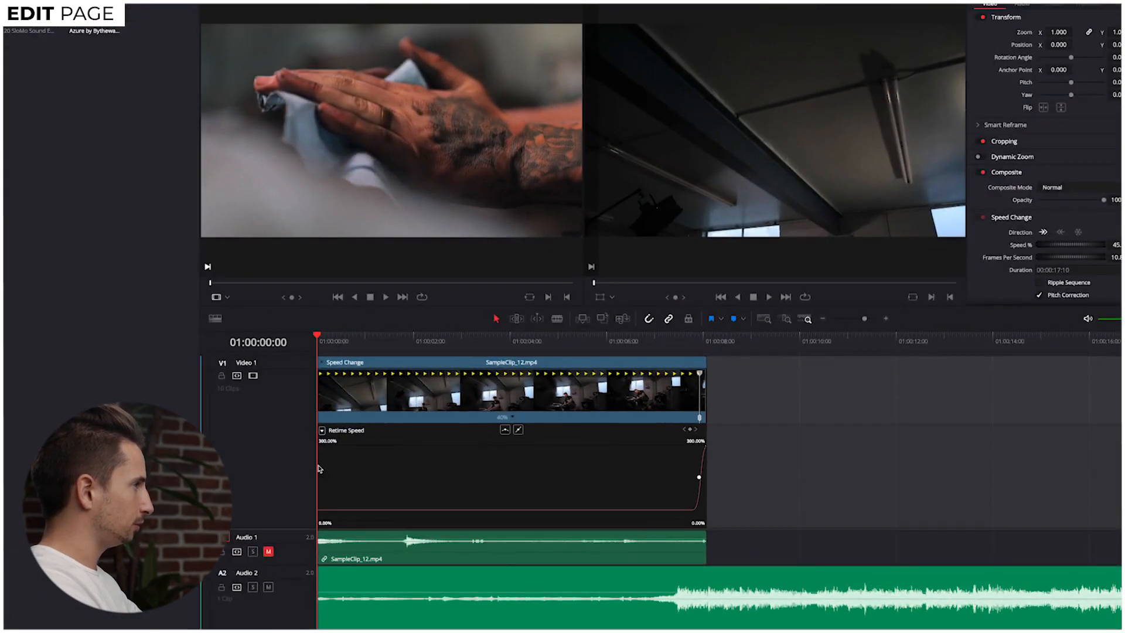
click(318, 468)
drag(319, 404, 355, 413)
drag(643, 408, 613, 410)
- Play the opening from the timeline start to check how the clip's end meets the music
drag(659, 336, 562, 338)
key(Home)
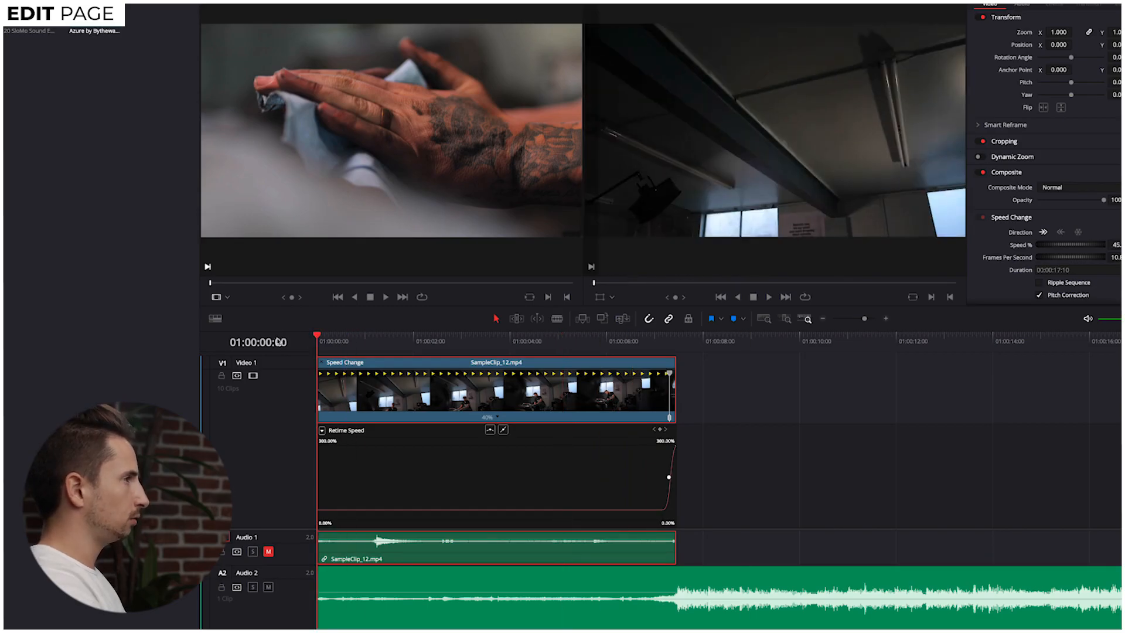
key(space)
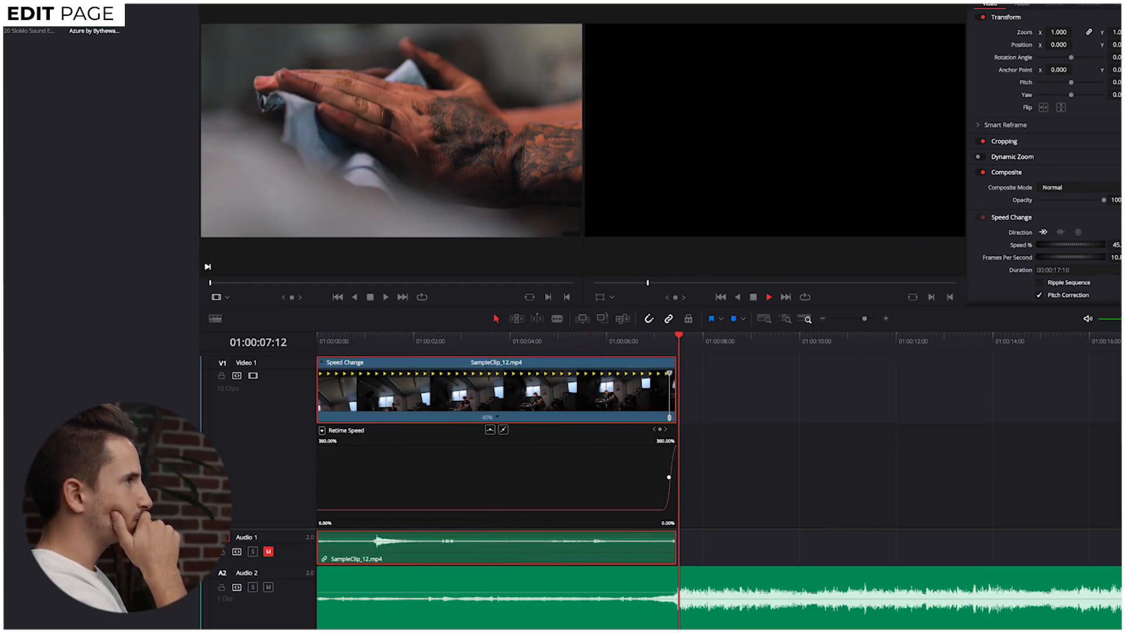
key(space)
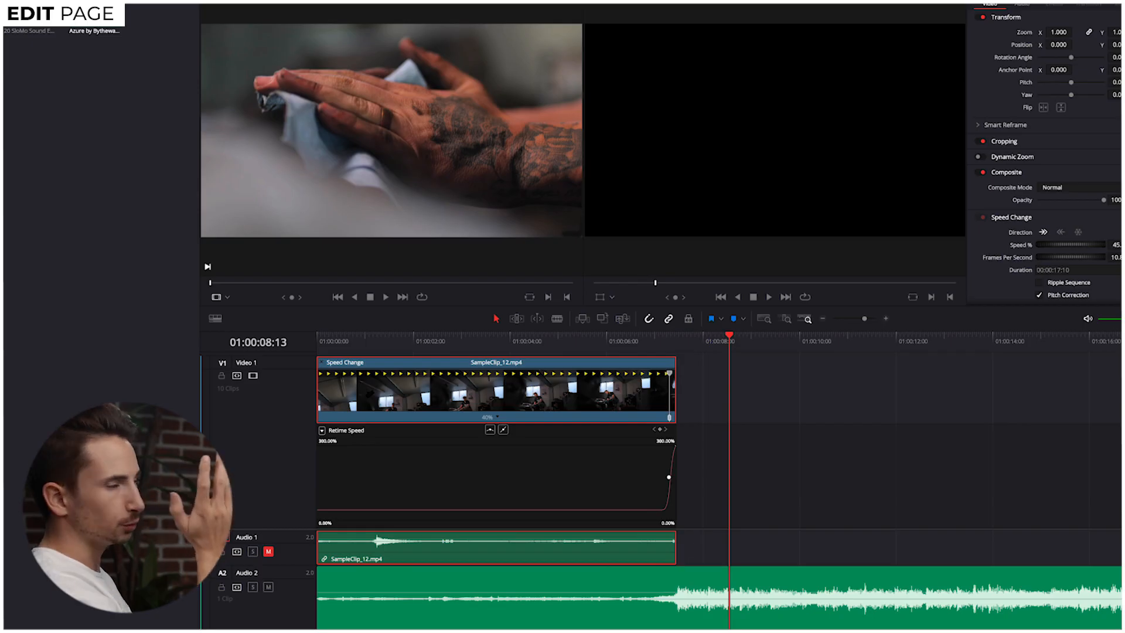
- Move all the clips following SampleClip_12 earlier together so SampleClip_7 butts against its end
key(shift+z)
drag(459, 382, 1000, 541)
drag(545, 396, 425, 396)
click(484, 479)
key(super+equal)
key(super+equal)
key(super+equal)
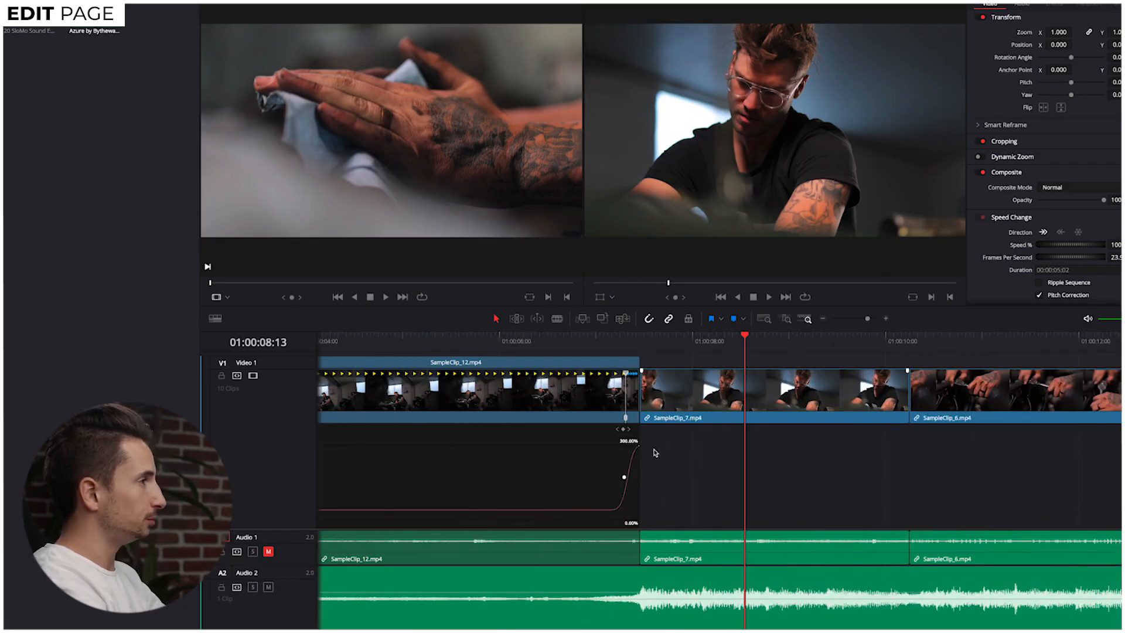
- Play the cut from SampleClip_12 into SampleClip_7 with the music
drag(635, 347, 495, 351)
key(space)
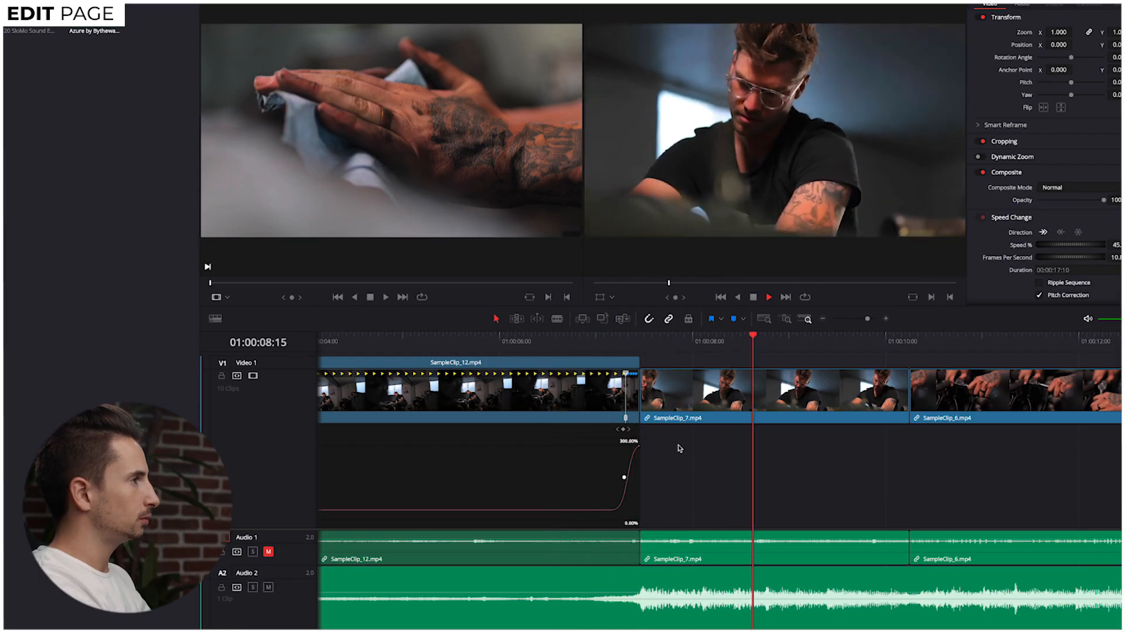
key(space)
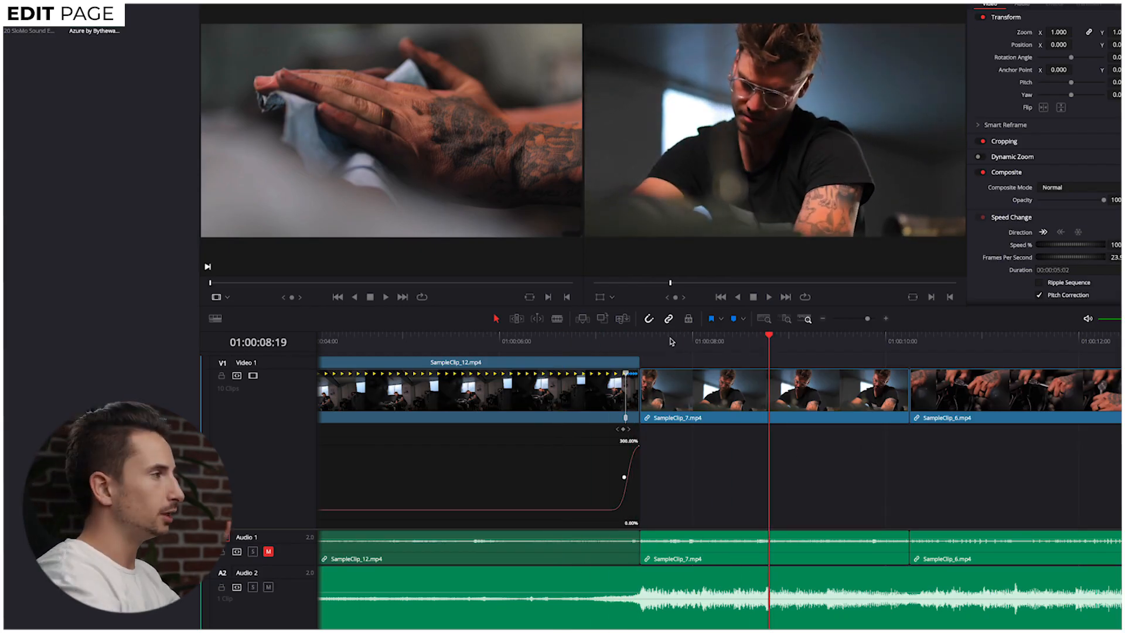
- Show the retime curve and the retime controls on SampleClip_7
right_click(723, 396)
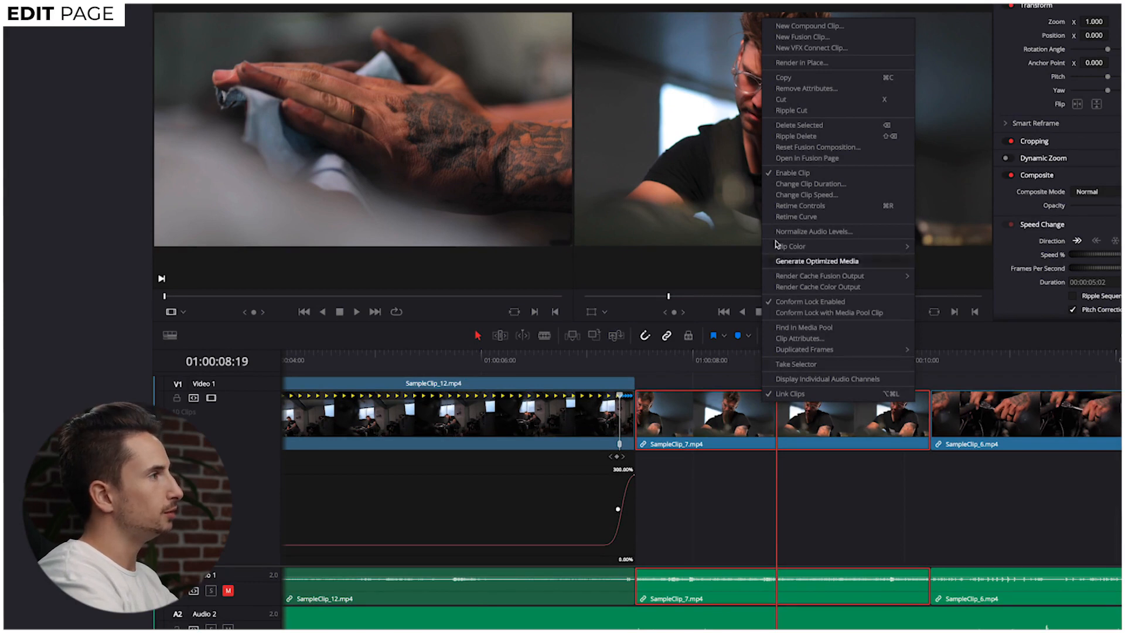
click(807, 216)
right_click(706, 410)
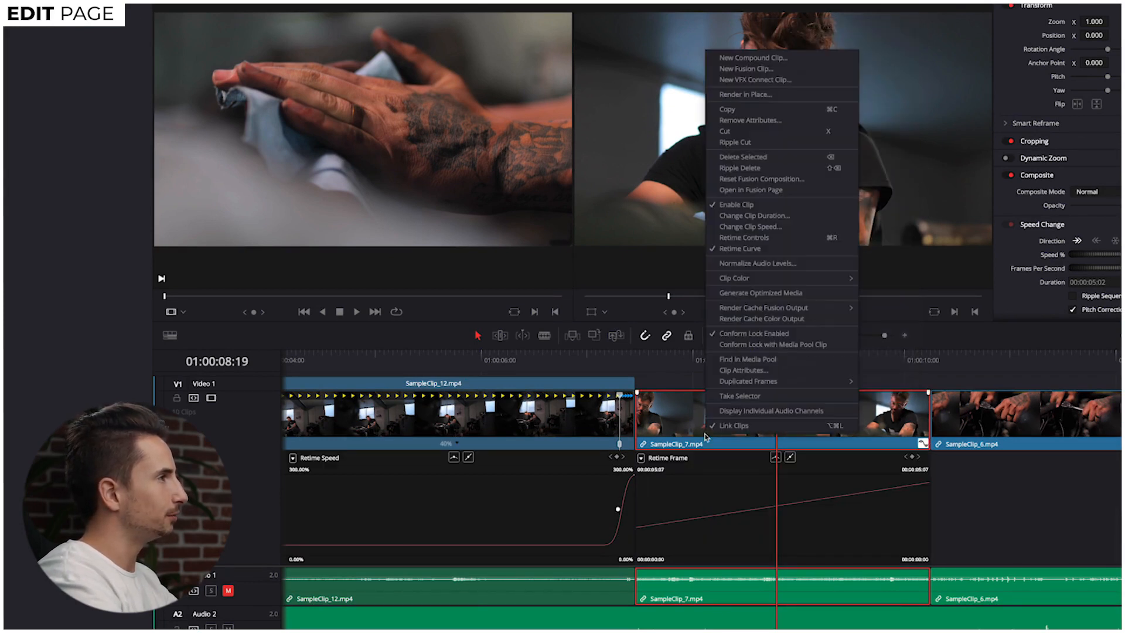
click(769, 238)
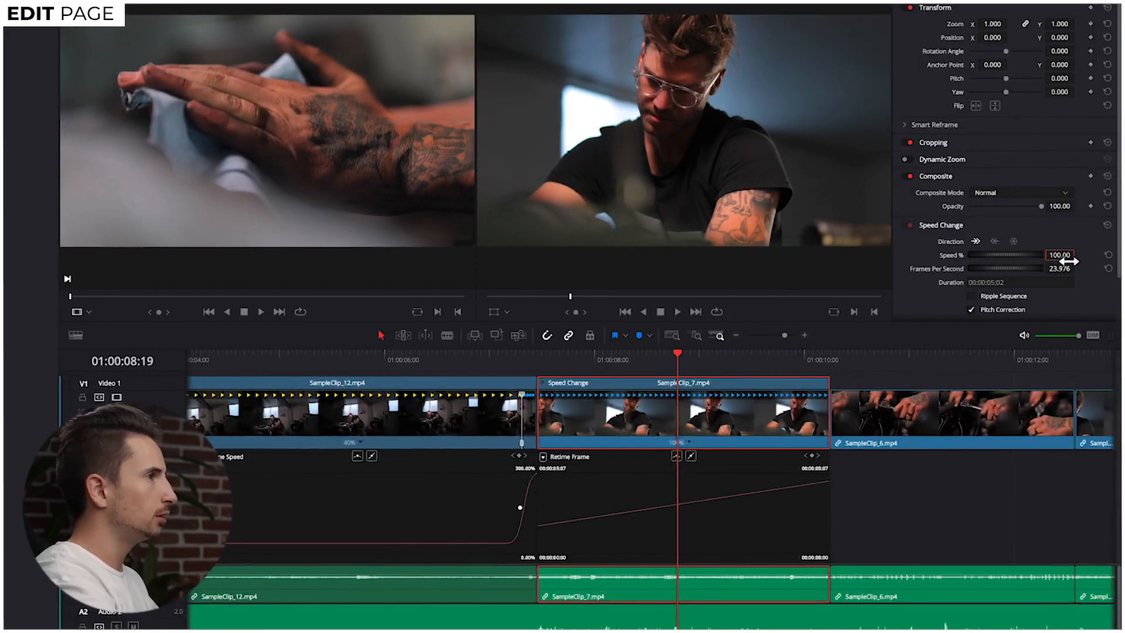
- Set the speed of SampleClip_7 to 40%
double_click(1065, 257)
text(40)
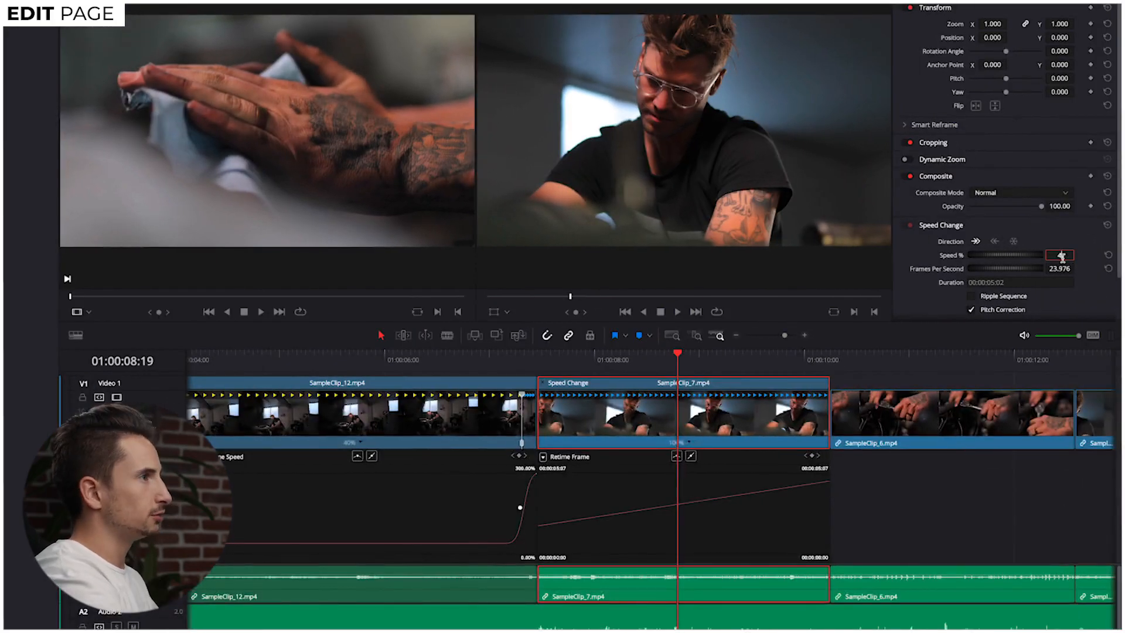
key(Return)
- Add a speed keyframe at 01:00:07:22 in SampleClip_7 and switch its curve from Retime Frame to Retime Speed
drag(595, 356, 578, 360)
drag(688, 363, 696, 364)
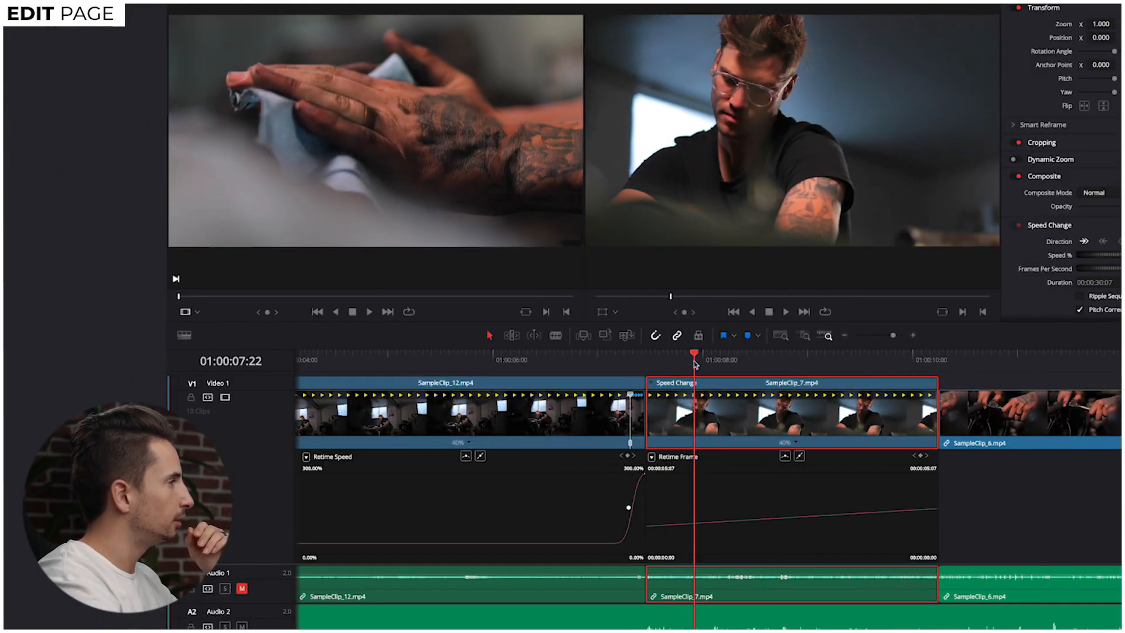
click(921, 455)
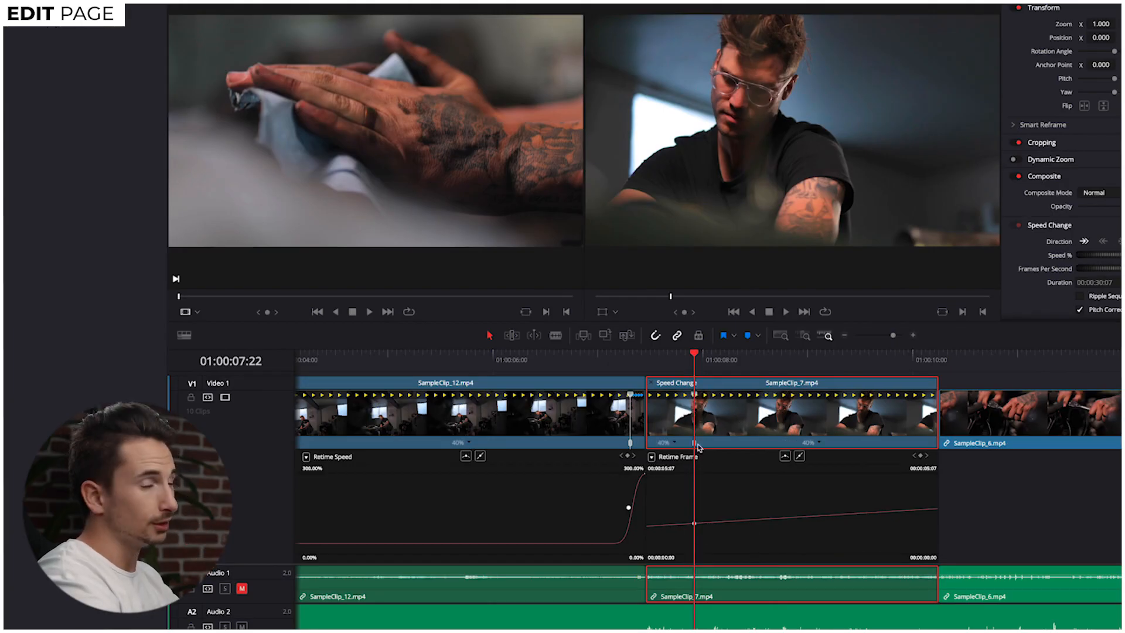
click(652, 457)
click(660, 605)
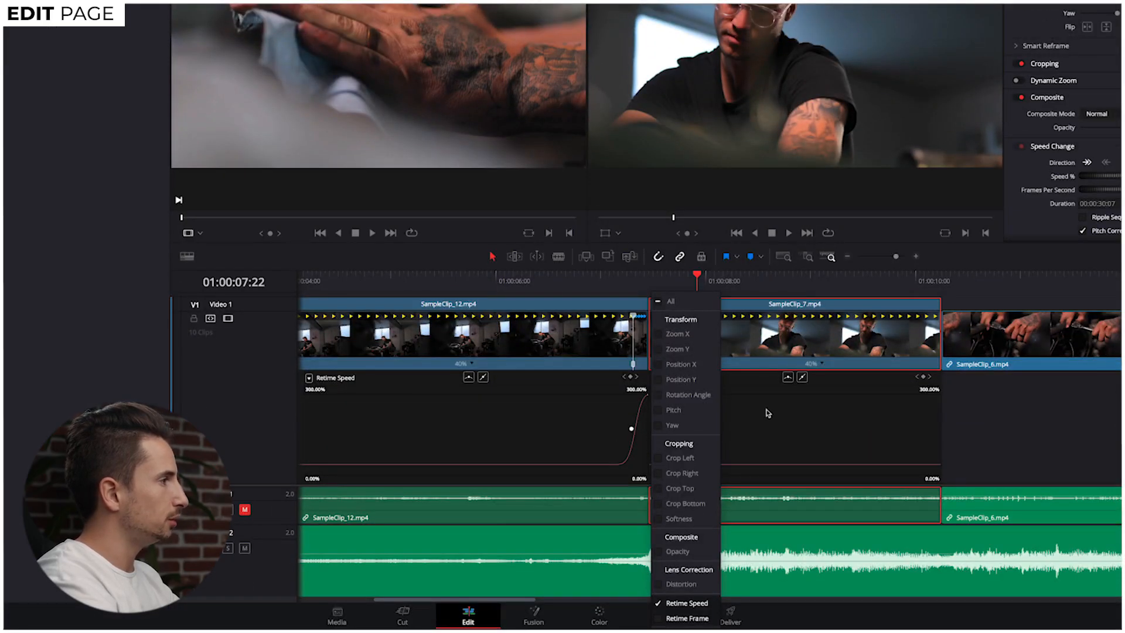
click(766, 412)
- Raise the speed of the section before SampleClip_7's keyframe to about 251%
drag(686, 463, 686, 415)
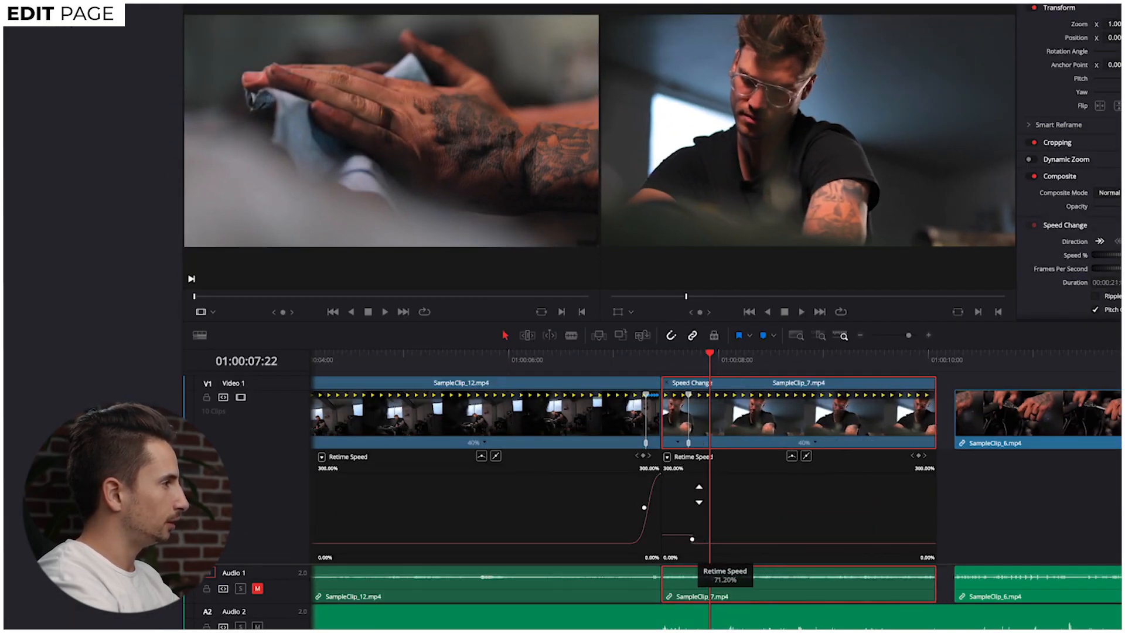
drag(699, 494, 682, 513)
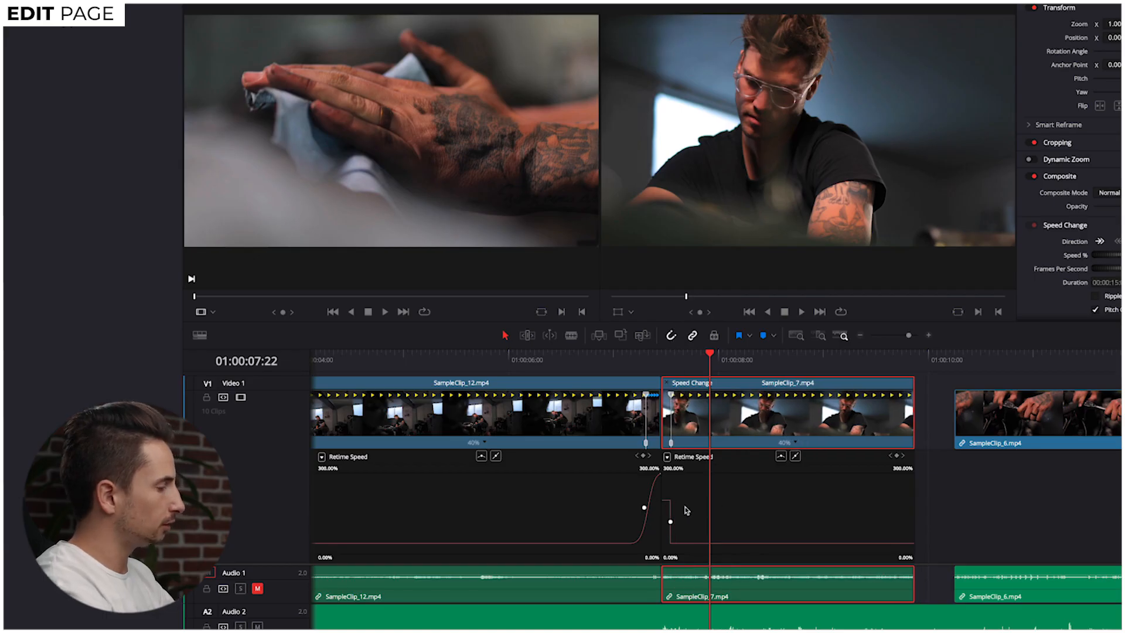
key(super+equal)
key(super+equal)
key(super+equal)
drag(432, 502, 431, 431)
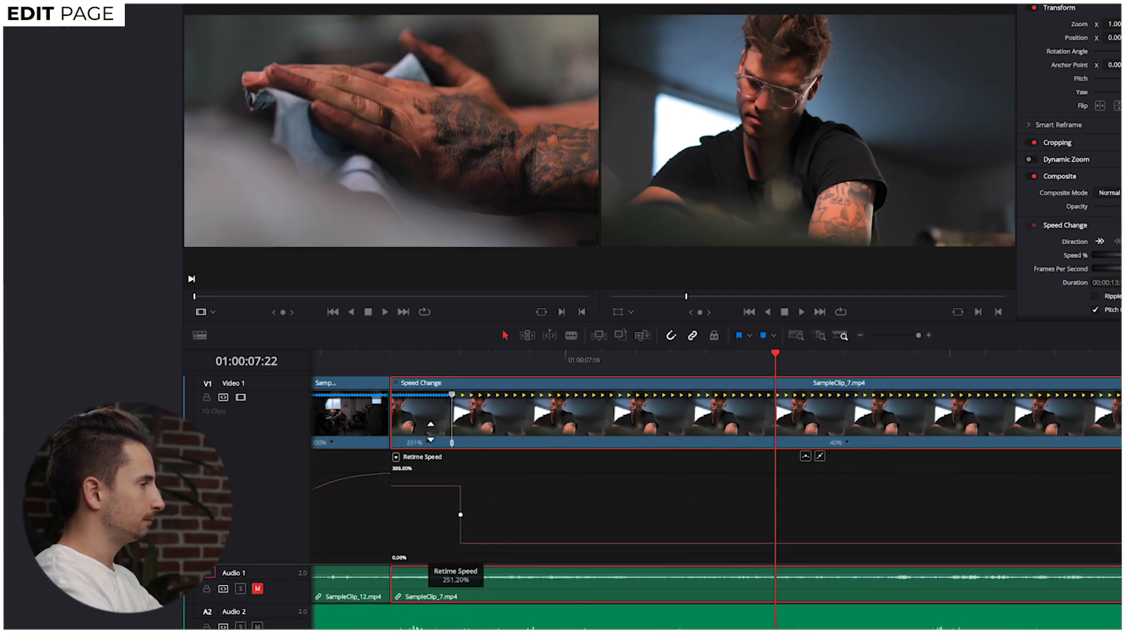
- Smooth the speed keyframe in SampleClip_7 into a curve and lengthen its handle
click(461, 515)
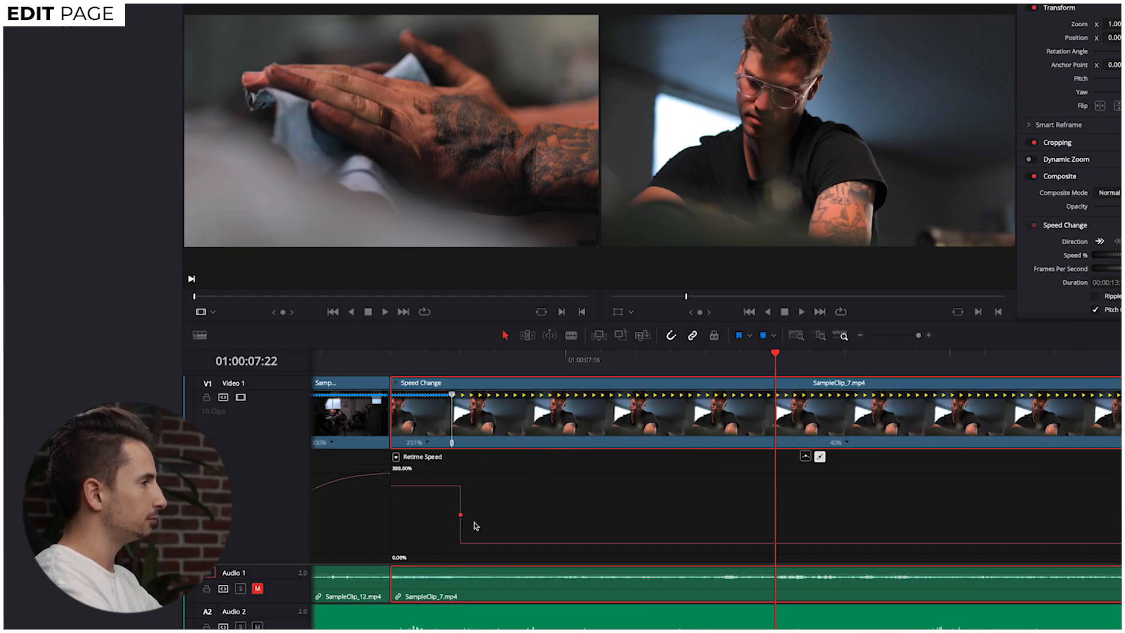
click(805, 455)
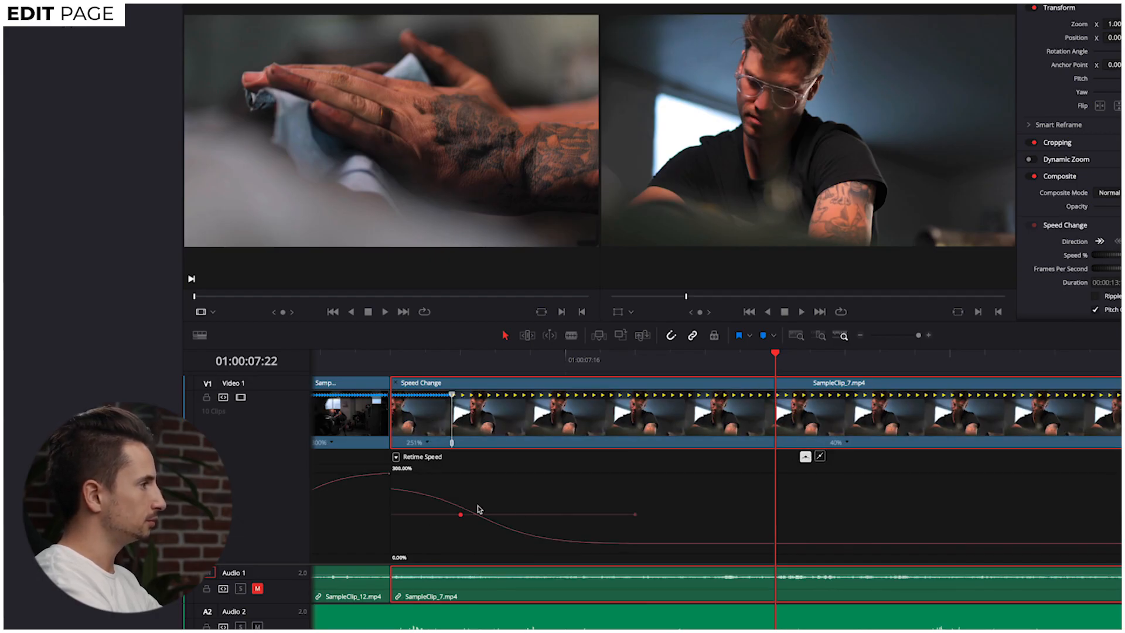
drag(641, 517, 673, 516)
- Play the speed ramp across the cut from SampleClip_12 into SampleClip_7
key(ctrl+minus)
key(ctrl+minus)
key(ctrl+minus)
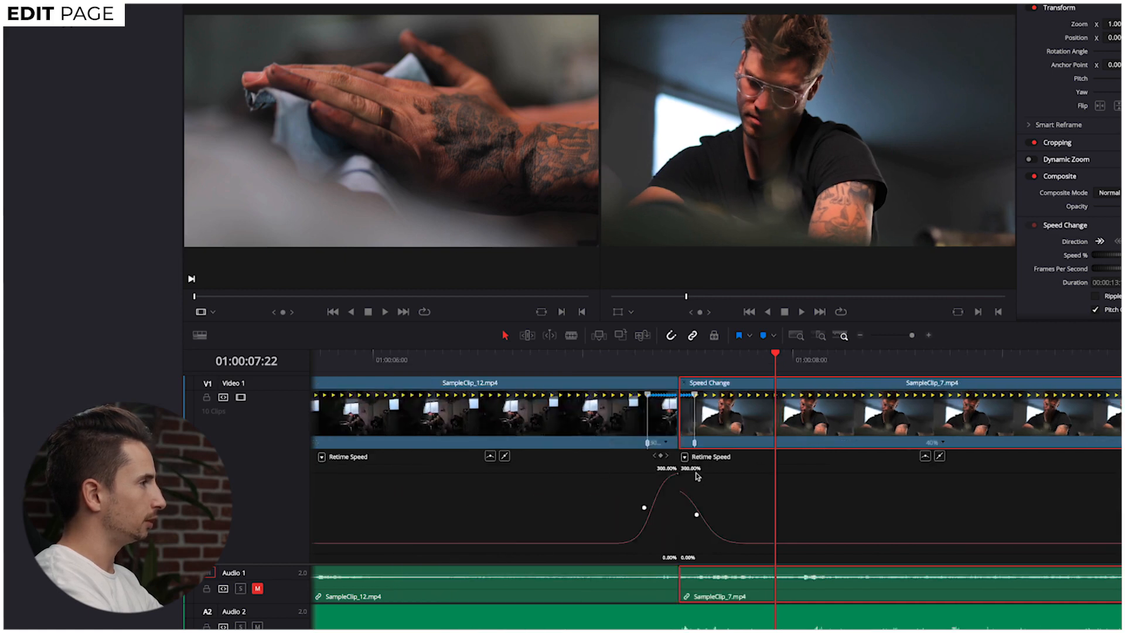
drag(728, 358, 435, 385)
key(space)
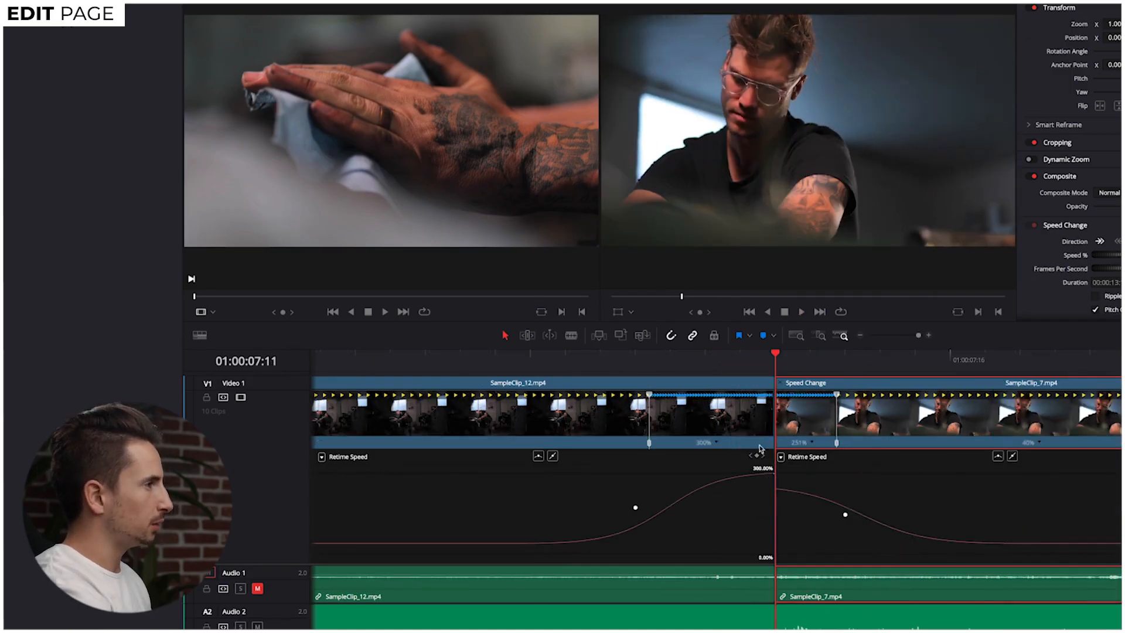
- Change the opening speed segment of SampleClip_7 to 150% and replay the ramp across the cut
click(811, 444)
mouse_move(836, 485)
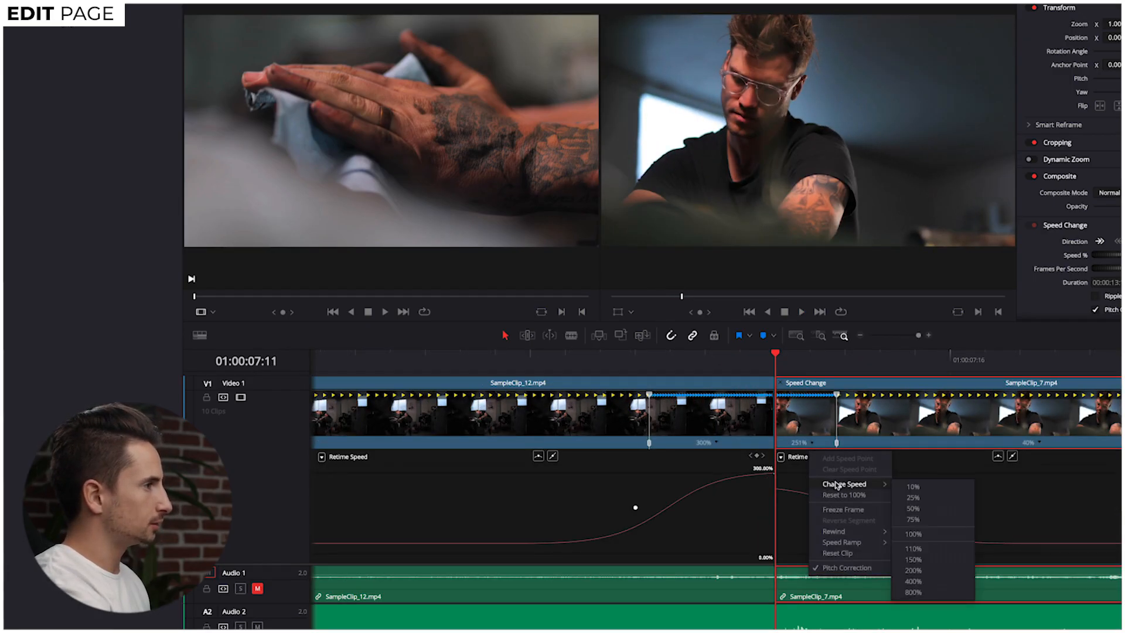
click(917, 560)
drag(773, 354, 357, 378)
key(space)
key(space)
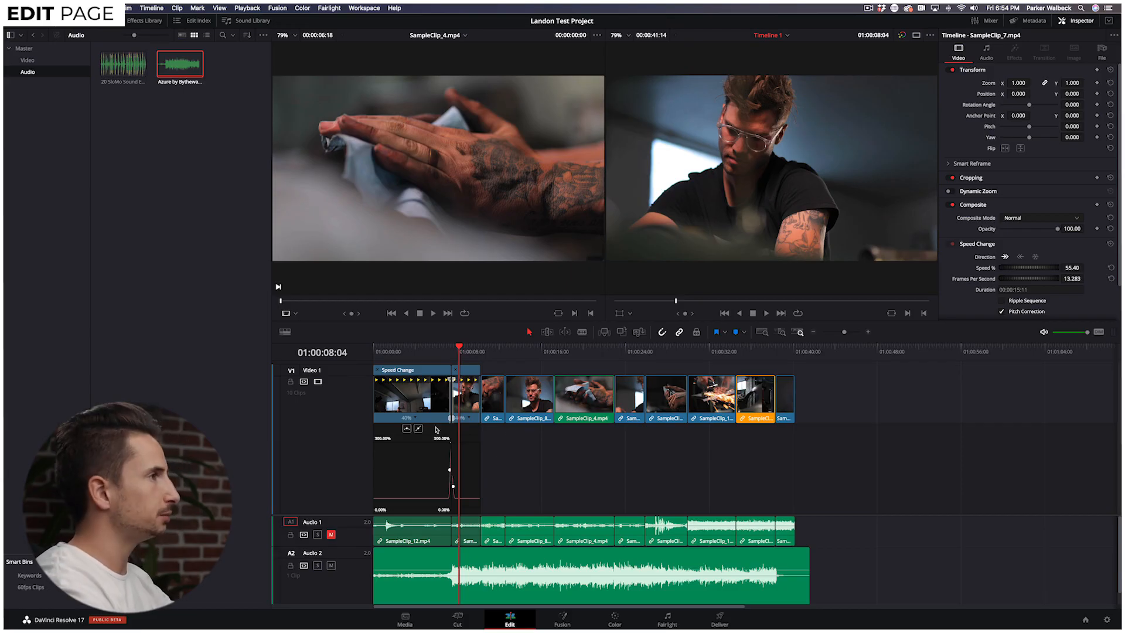
- Shift all the clips following SampleClip_7 later together to open a gap, and play the music into it
click(595, 395)
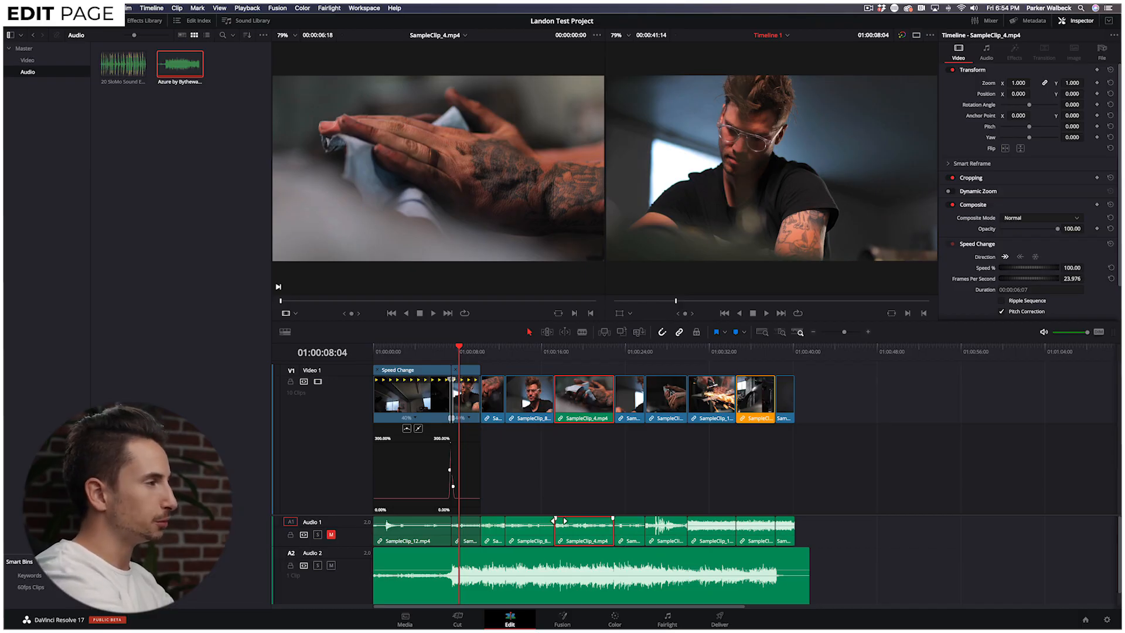
key(super+equal)
key(super+minus)
drag(820, 467, 495, 404)
drag(495, 404, 593, 404)
key(space)
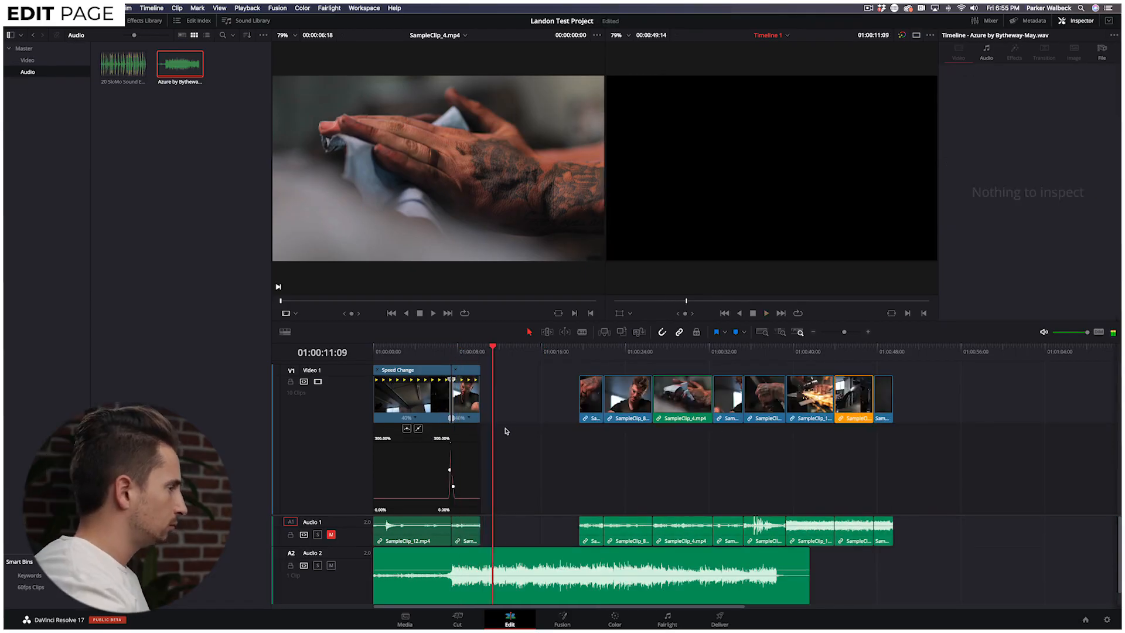
- Extend the end of SampleClip_7 and move SampleClip_6 and SampleClip_8 back against it
drag(480, 415, 506, 415)
drag(591, 400, 532, 403)
key(space)
key(space)
- Set the speed of SampleClip_8 to 40% and play the sequence from near the start of SampleClip_6
mouse_move(622, 399)
mouse_down()
mouse_move(550, 398)
mouse_move(619, 401)
mouse_up()
double_click(1072, 268)
text(40)
key(Return)
click(512, 351)
key(space)
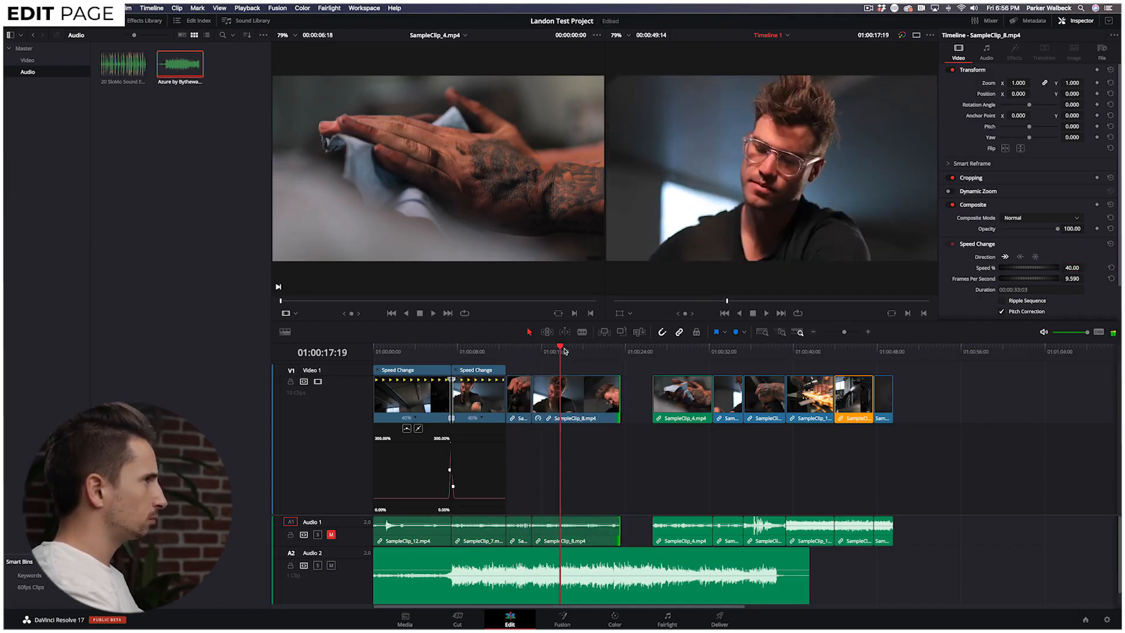
drag(533, 400, 568, 400)
drag(593, 400, 557, 400)
key(super+z)
key(super+z)
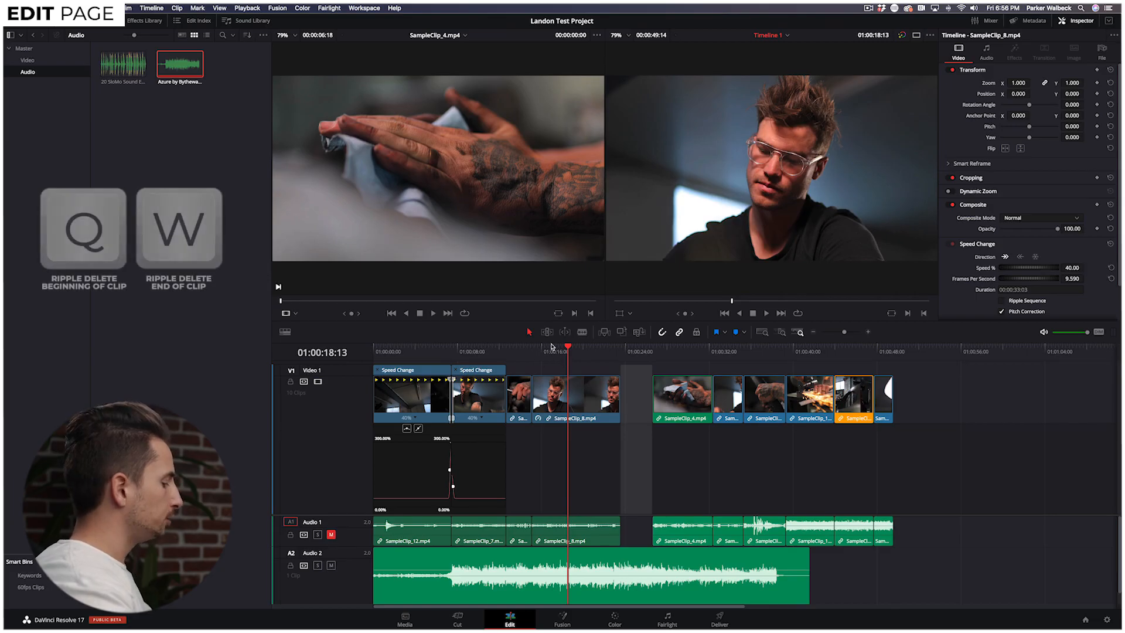
- Find the new starting frame for SampleClip_8 by moving the playhead to 01:00:17:11
click(534, 351)
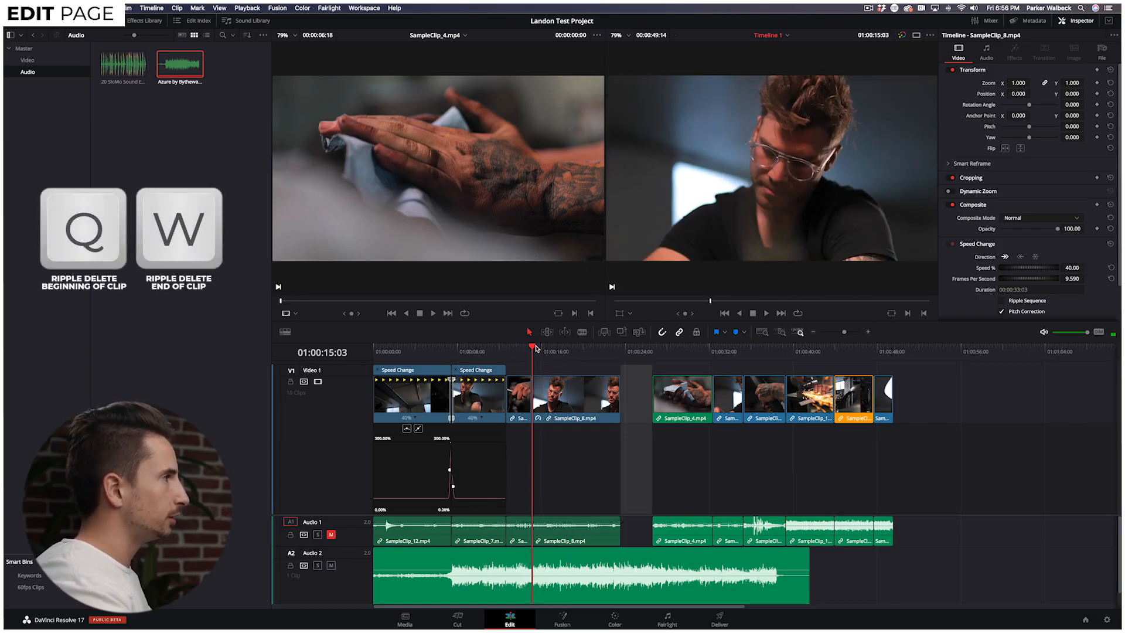
mouse_move(536, 348)
mouse_down()
mouse_move(582, 350)
mouse_move(556, 350)
mouse_up()
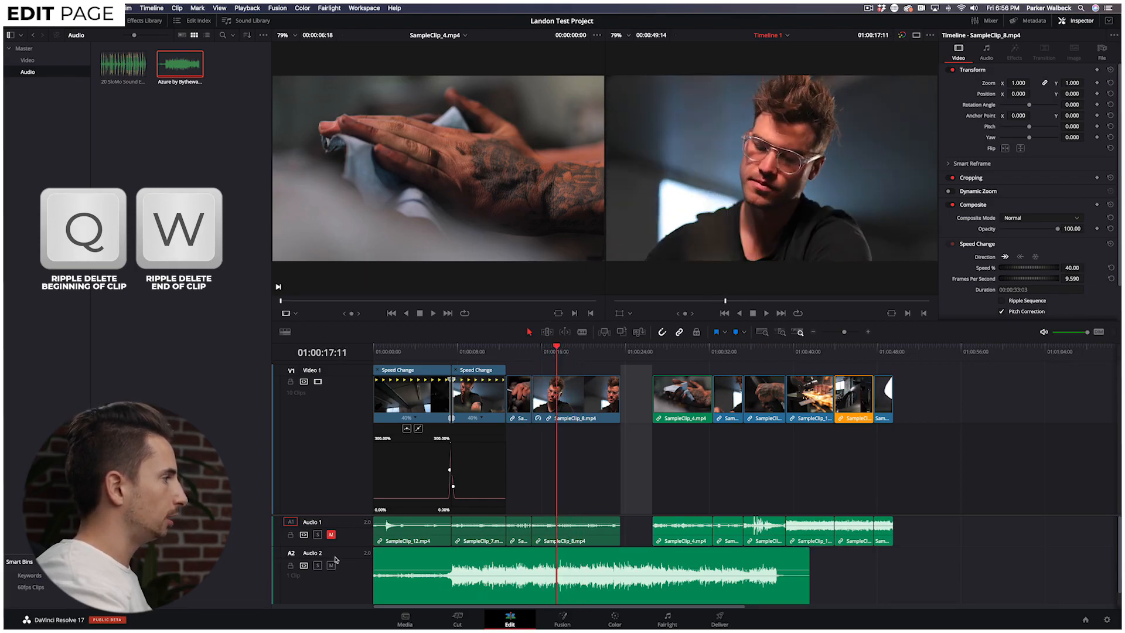
- Try ripple deleting the beginning of SampleClip_8 with the Audio 2 music track unlocked, and undo it
click(290, 566)
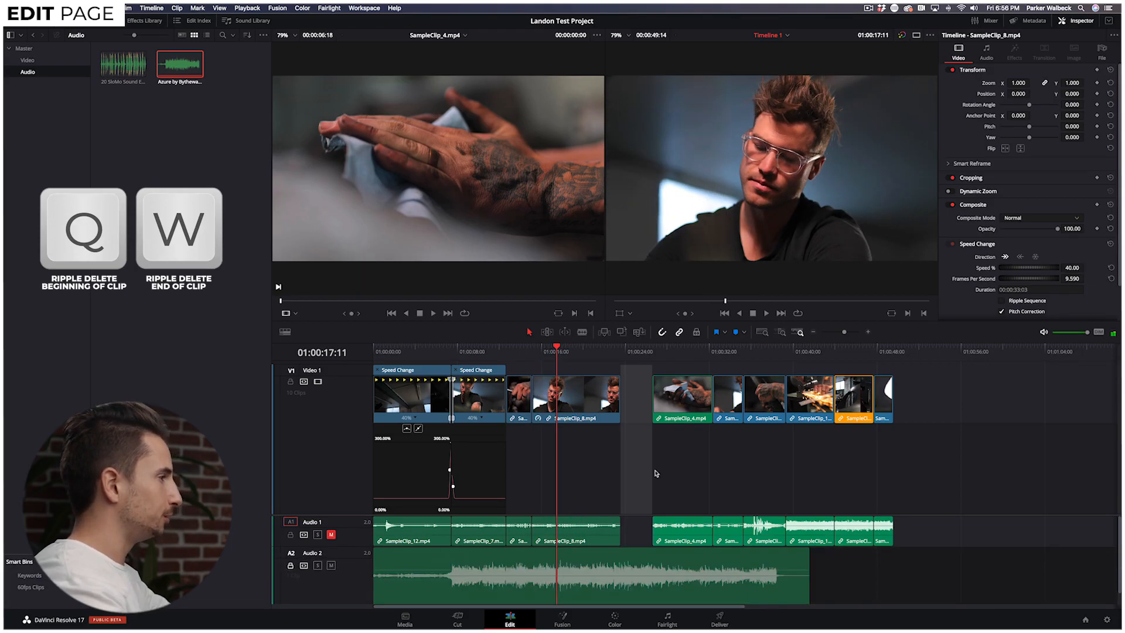
click(290, 565)
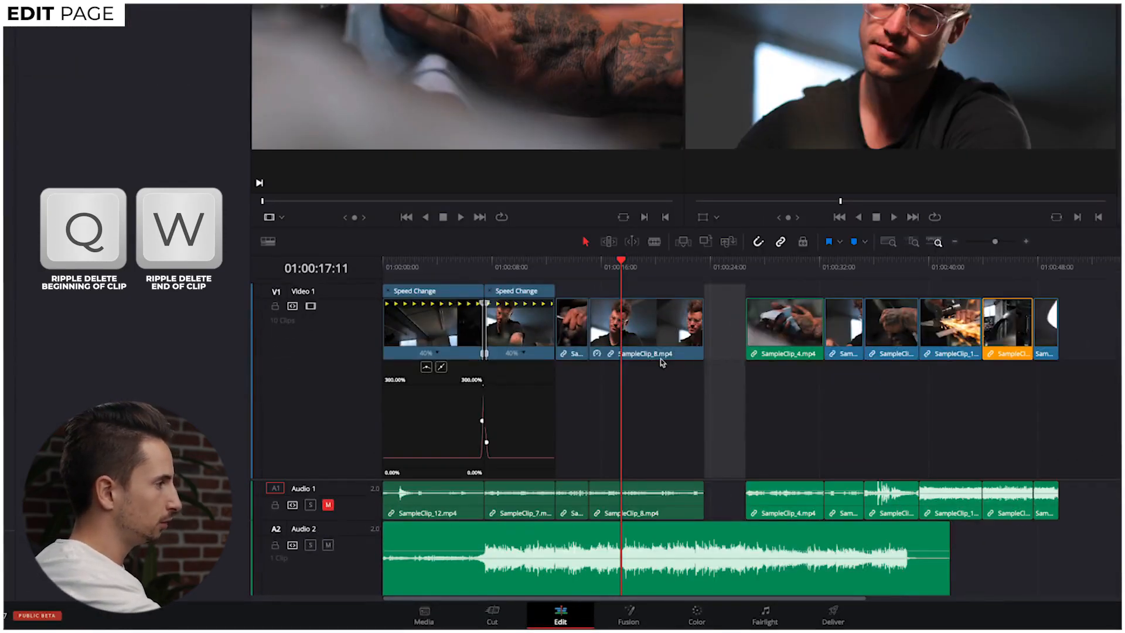
key(q)
key(ctrl+z)
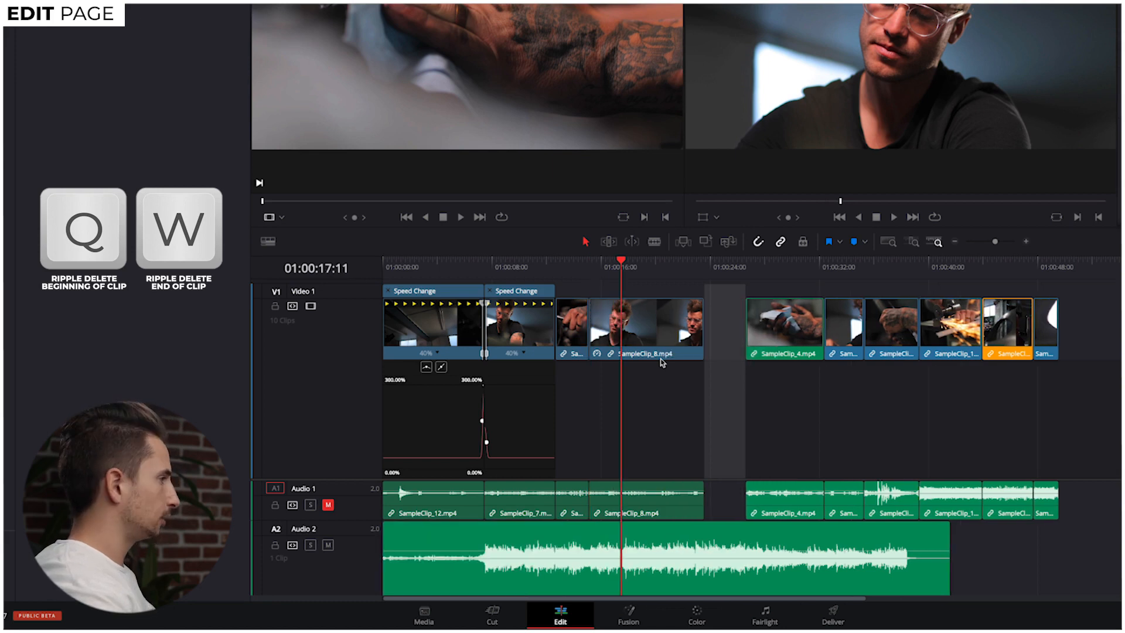
- Lock the Audio 2 music track and ripple delete SampleClip_8 from its start to the playhead
click(275, 545)
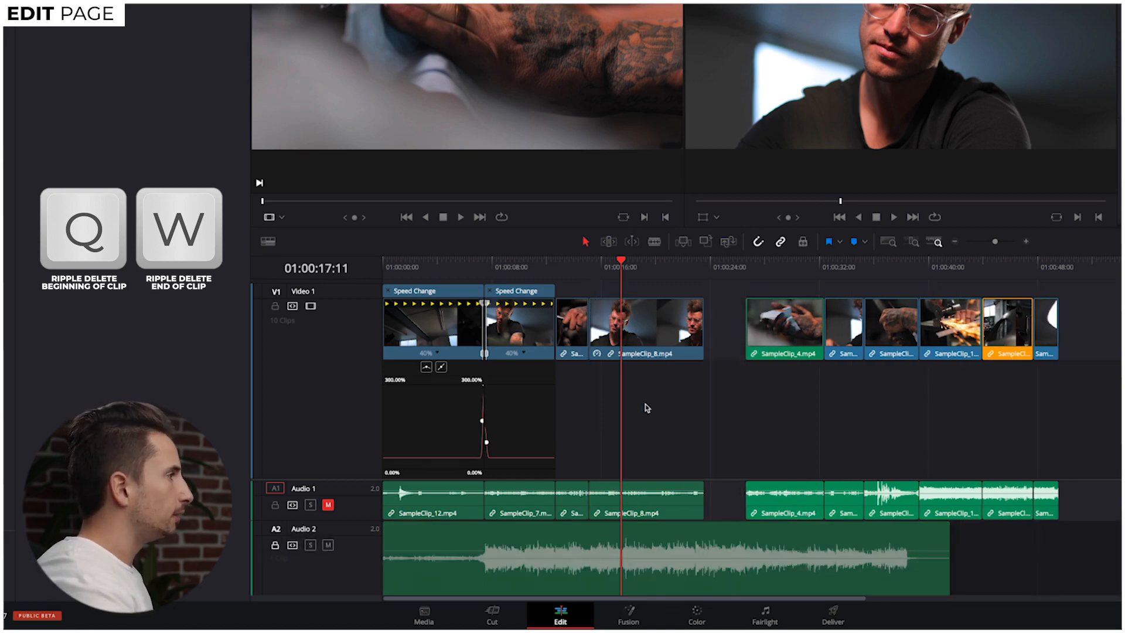
key(q)
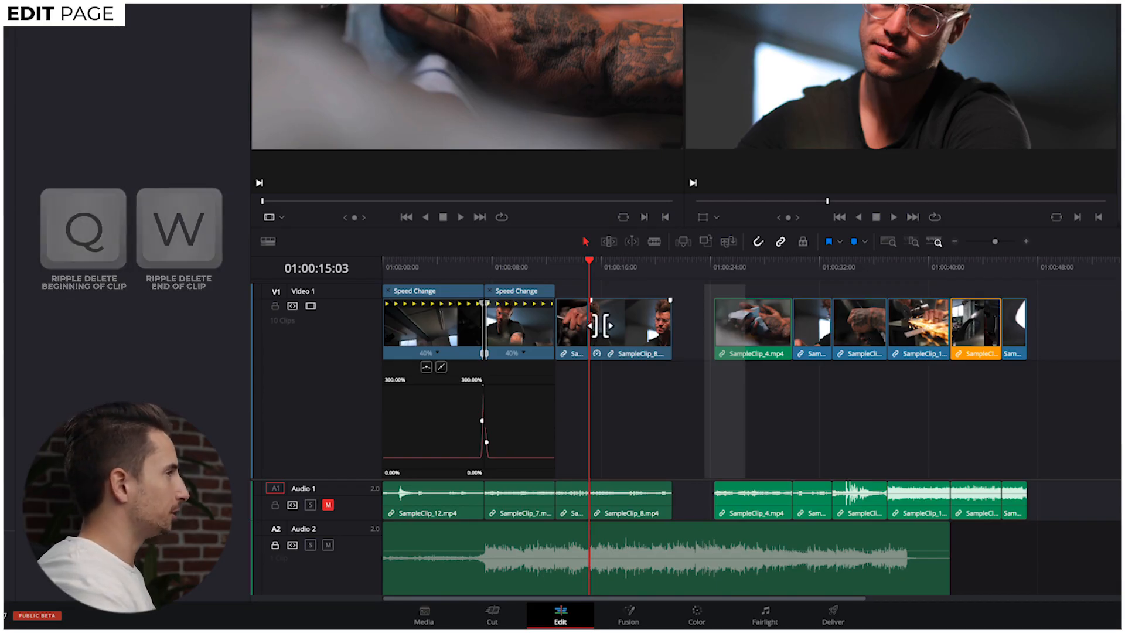
- Play from SampleClip_6 across the cut and trim the end of SampleClip_8 to the music
click(570, 266)
key(space)
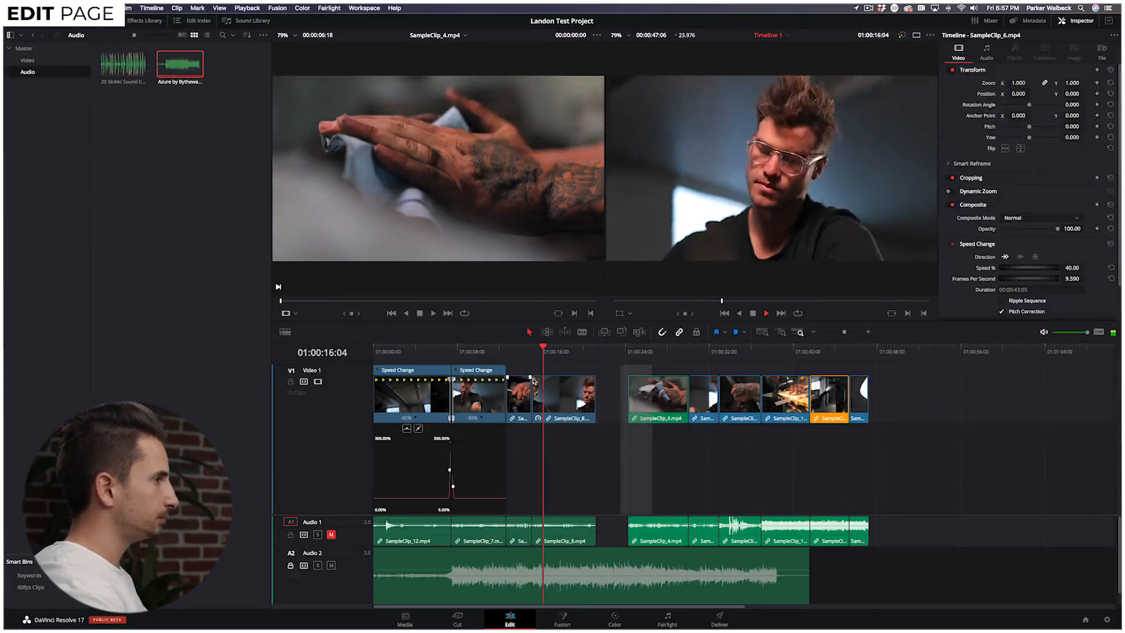
key(shift+bracketright)
- Move SampleClip_4 back against the end of SampleClip_8 and set its speed to 40%
click(652, 352)
drag(653, 396, 585, 395)
double_click(1072, 267)
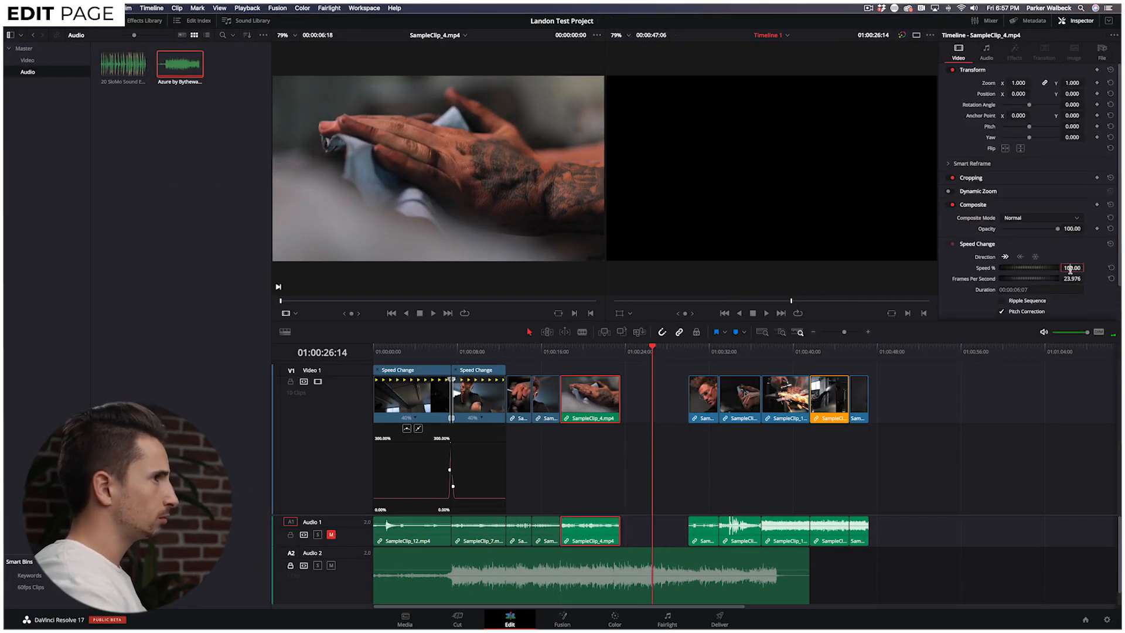
text(40)
key(Return)
- Trim the start of SampleClip_4 to a better frame and trim its end to the music
click(557, 352)
drag(557, 352, 576, 352)
key(shift+bracketleft)
click(539, 351)
key(space)
drag(597, 395, 635, 402)
key(shift+bracketright)
- Set the speed of SampleClip_10 to 40% and place it directly after SampleClip_4
double_click(1072, 268)
mouse_move(703, 397)
mouse_down()
mouse_move(629, 398)
mouse_move(699, 402)
mouse_up()
text(40)
key(Return)
- Play SampleClip_10 from its start and trim its end to 01:00:28:05 to match the music
key(space)
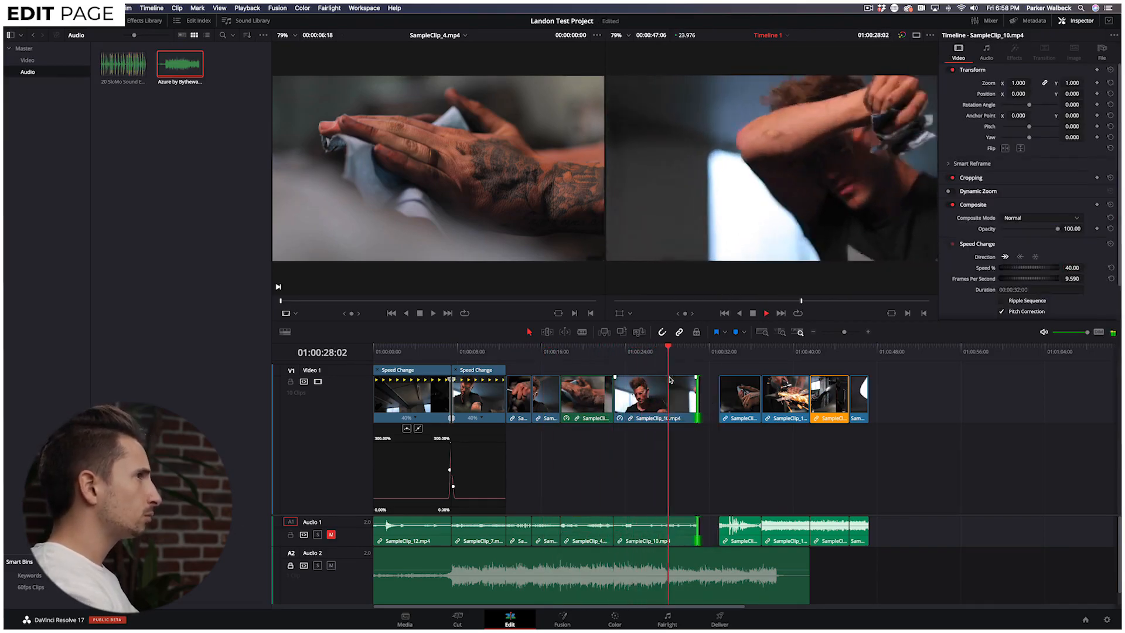
click(615, 352)
click(615, 352)
key(space)
key(space)
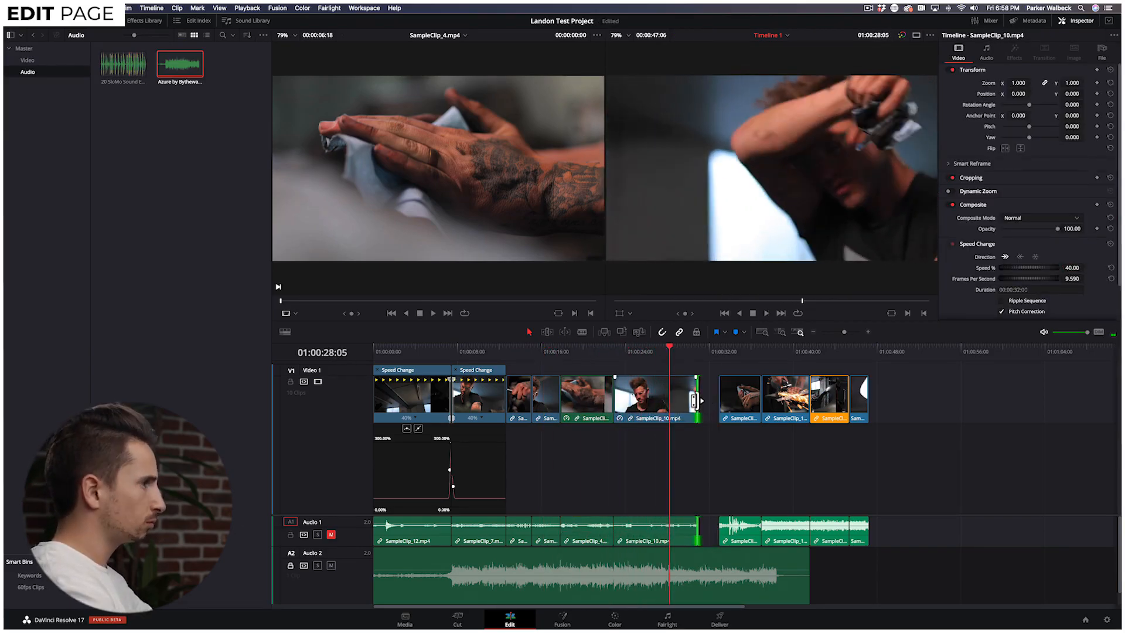
drag(696, 399, 668, 398)
- Review the edited clips and delete the close-up clip between SampleClip_10 and SampleClip_1
click(551, 352)
click(546, 352)
click(614, 353)
click(727, 354)
key(BackSpace)
- Set the speed of SampleClip_1 to 40% and place it against the end of SampleClip_10
mouse_move(784, 398)
mouse_down()
mouse_move(691, 399)
mouse_move(794, 402)
mouse_up()
double_click(1071, 267)
text(40)
drag(669, 402, 706, 401)
- Play from the end of SampleClip_10 and trim the end of SampleClip_1 to the music
click(662, 353)
key(space)
key(space)
drag(785, 401, 723, 400)
- Set the speed of the orange SampleClip_2 to 40% and trim its end to the music after SampleClip_1
mouse_move(829, 399)
mouse_down()
mouse_move(742, 400)
mouse_move(822, 400)
mouse_up()
double_click(1071, 268)
text(40)
drag(734, 355, 750, 354)
key(shift+bracketright)
- Move SampleClip_11 back against SampleClip_2 and play from the start of SampleClip_2 through the final clip
drag(858, 398, 758, 389)
click(727, 352)
key(space)
mouse_move(768, 401)
mouse_down()
mouse_move(808, 401)
mouse_move(761, 401)
mouse_up()
click(751, 353)
click(727, 353)
key(space)
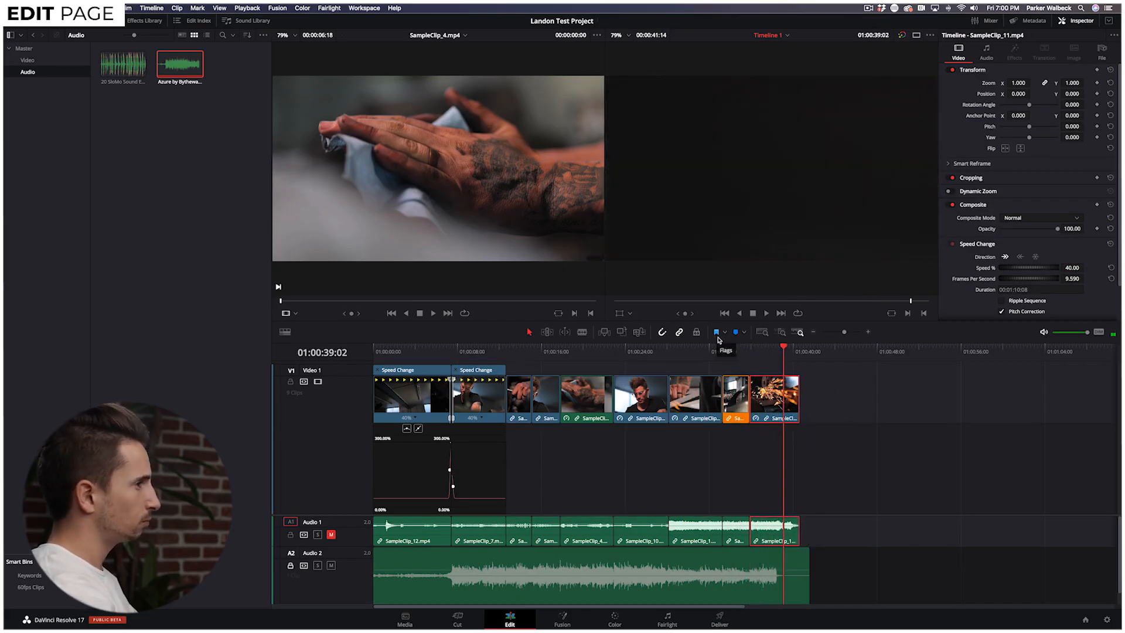
- Show the retime controls and the retime curve for SampleClip_11
click(763, 354)
drag(764, 357, 776, 354)
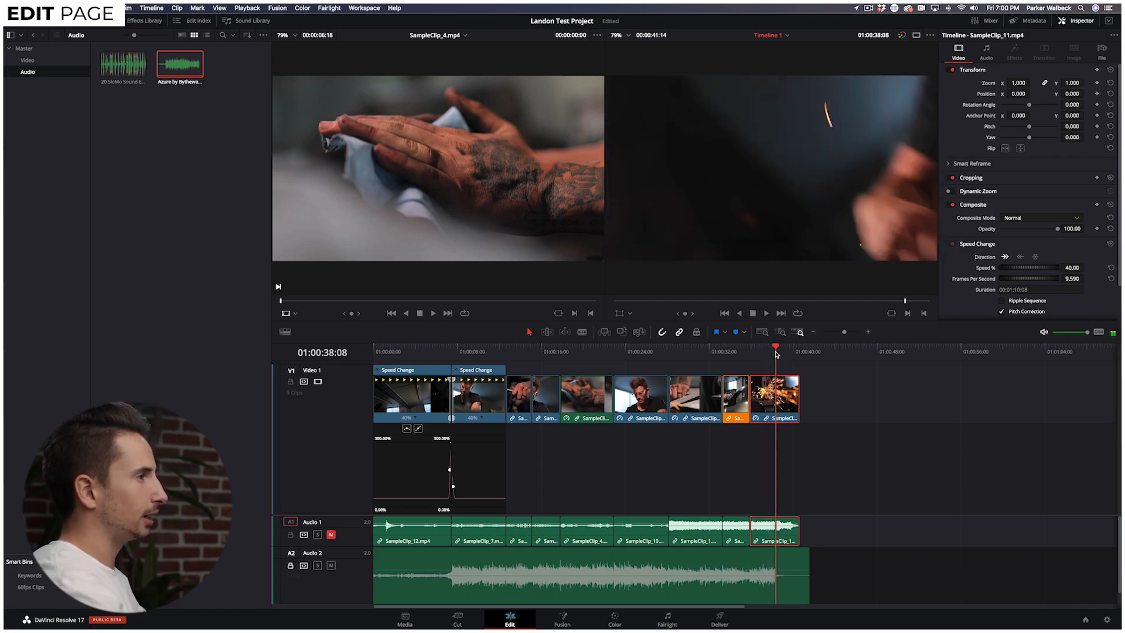
right_click(781, 405)
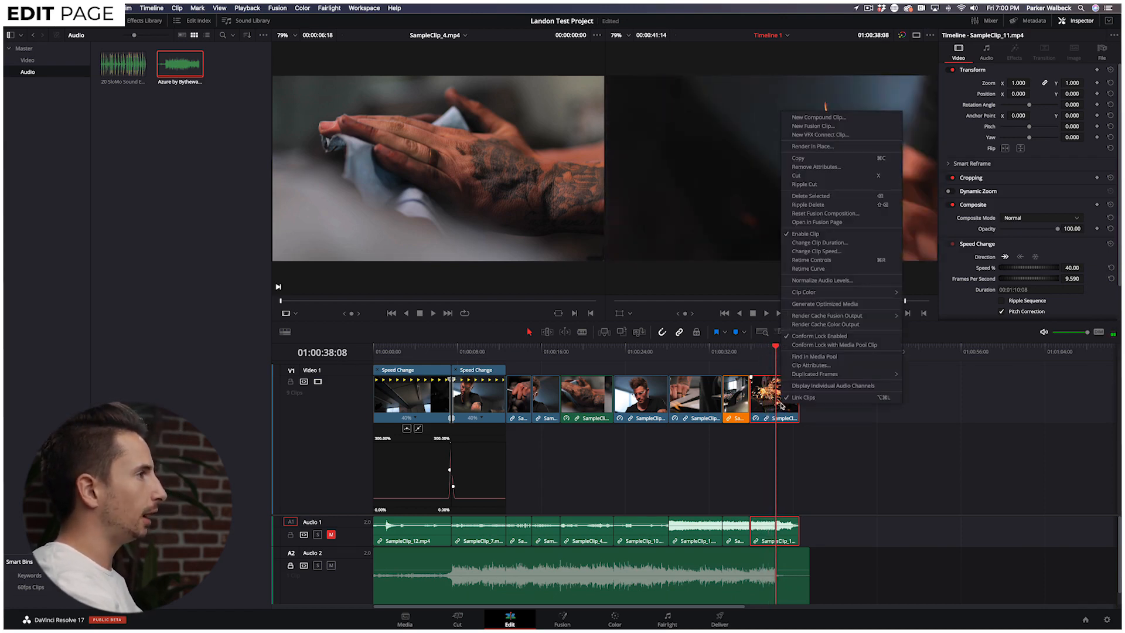
click(821, 263)
right_click(779, 391)
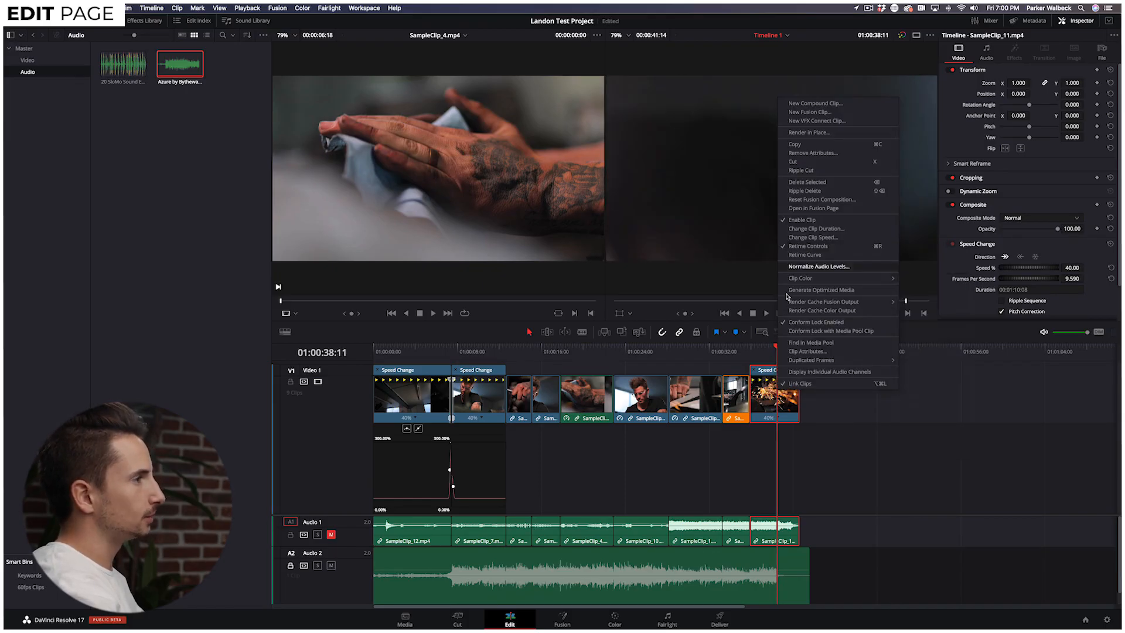
click(810, 256)
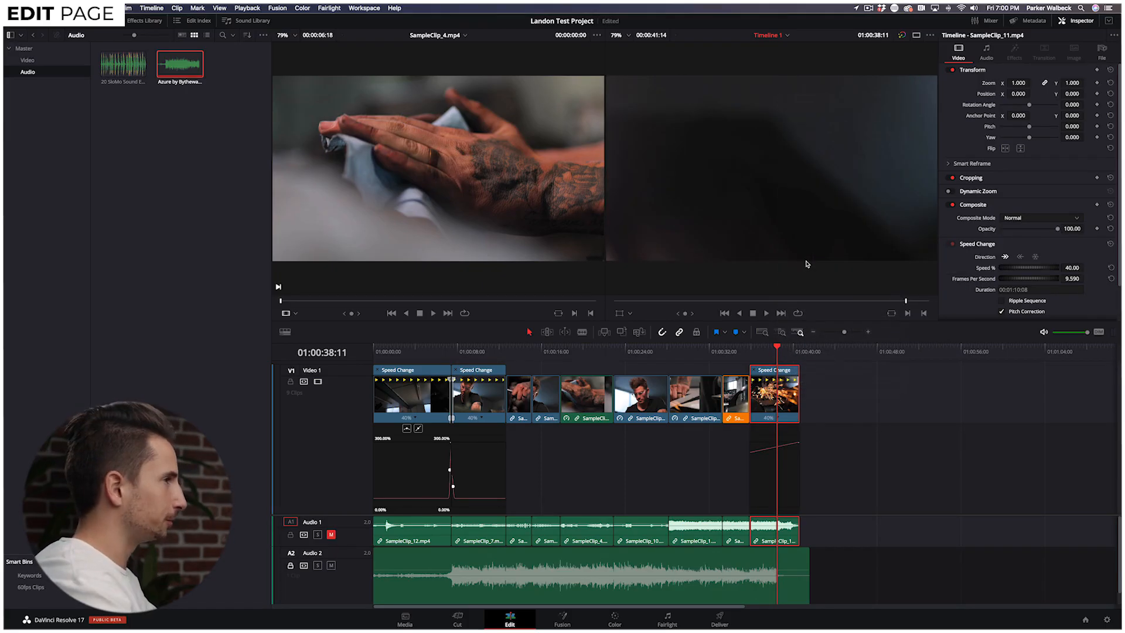
- Add a Retime Speed keyframe to SampleClip_11 at 01:00:37:19 and smoothly ramp the clip's ending to 150%
key(super+equal)
key(super+equal)
drag(746, 351, 718, 350)
click(641, 430)
click(665, 381)
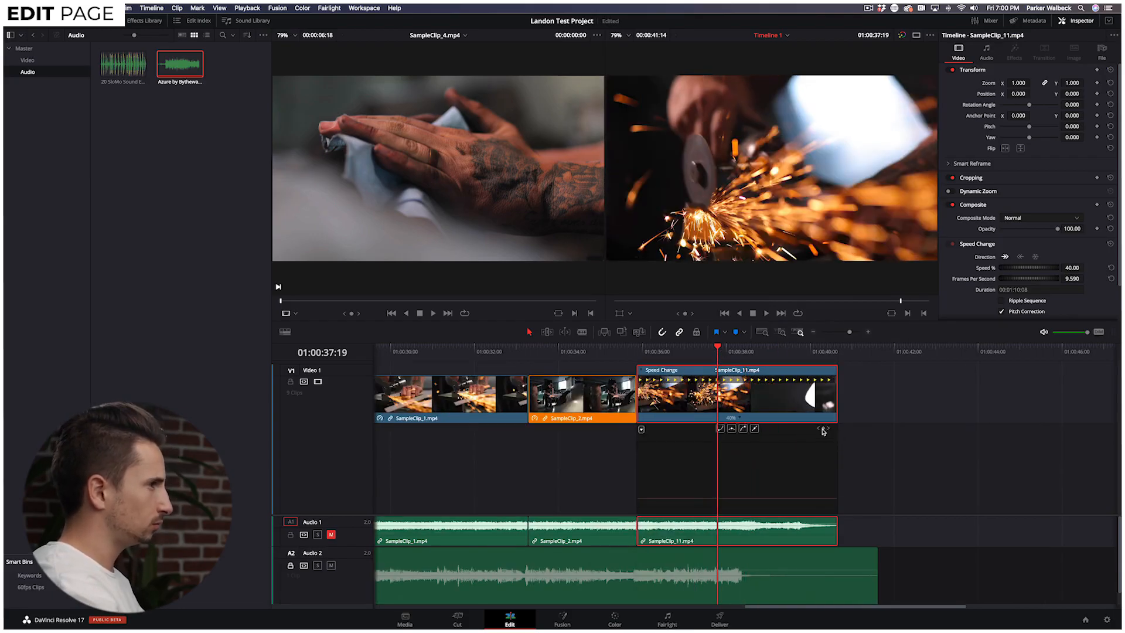
click(823, 429)
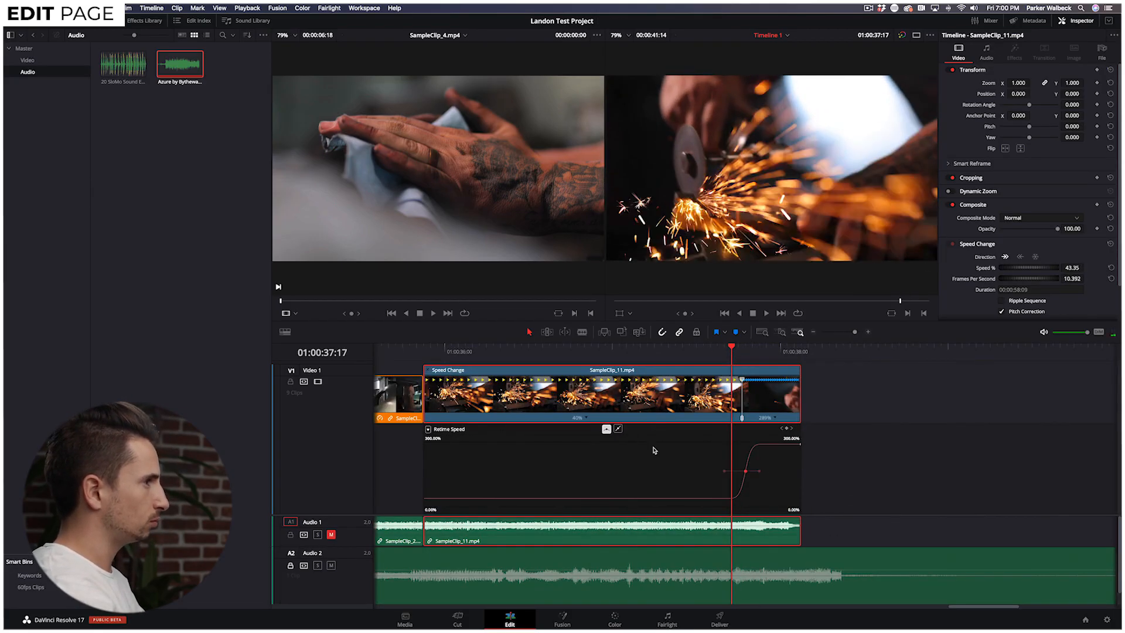
mouse_move(804, 487)
mouse_down()
mouse_move(804, 444)
mouse_move(797, 486)
mouse_up()
- Trim the end of SampleClip_11 to 01:00:38:12, where the music ends
key(Right)
key(Right)
key(Right)
key(Right)
key(Right)
key(Right)
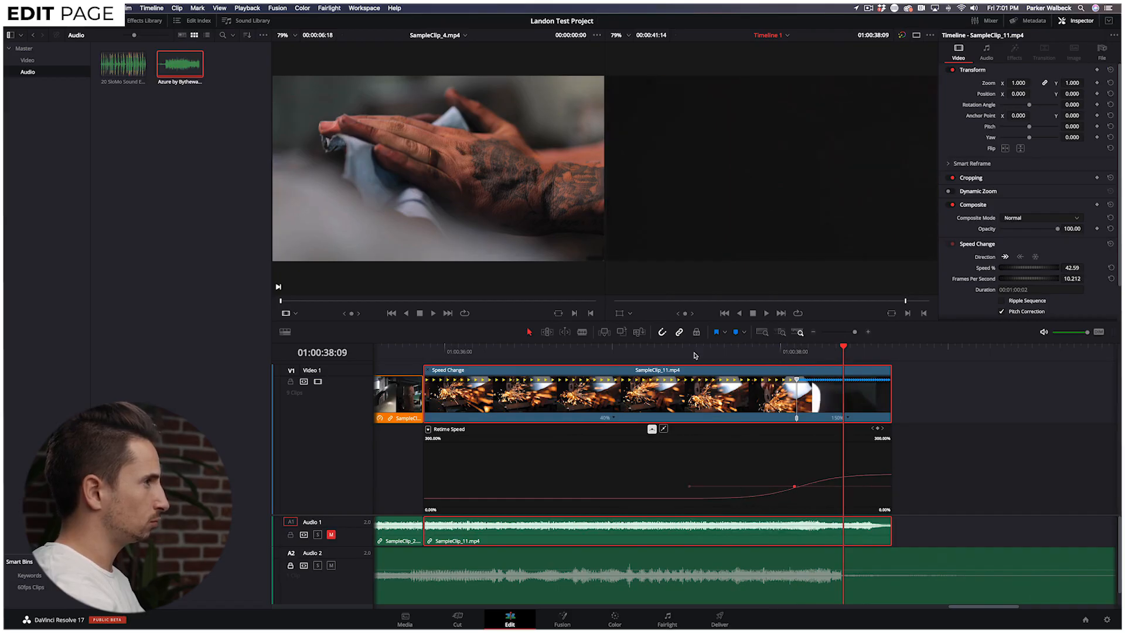
key(Right)
key(Right)
key(Right)
drag(897, 406, 864, 410)
click(1012, 389)
- Play the whole sequence from its beginning to review the cuts and speed ramps against the music
key(super+minus)
key(super+minus)
key(super+minus)
key(super+minus)
key(super+minus)
key(super+minus)
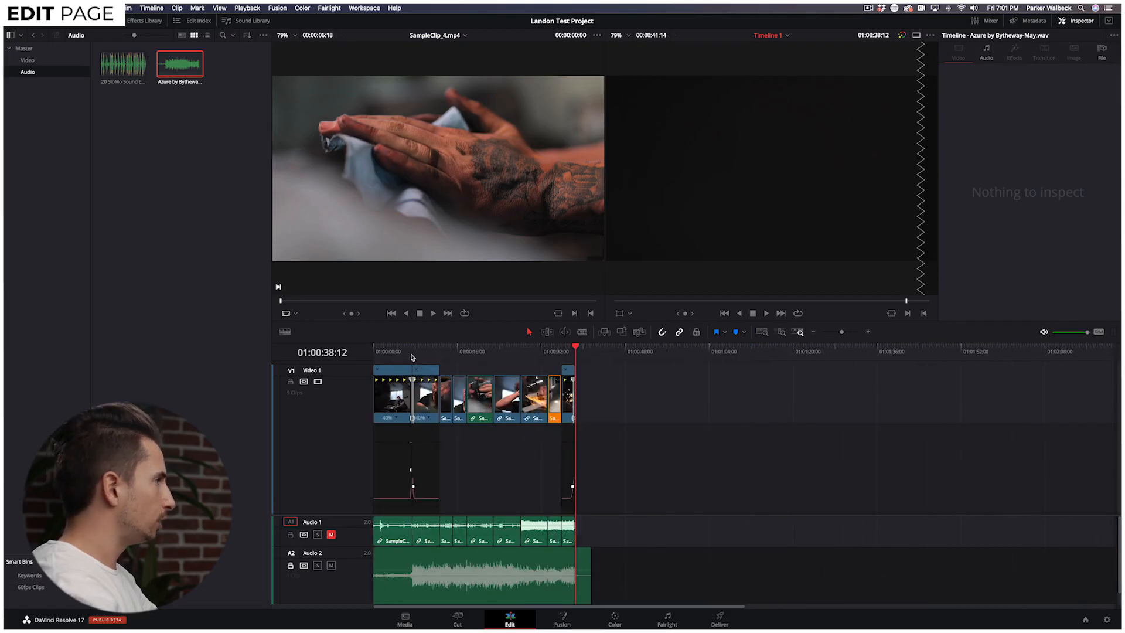
click(374, 350)
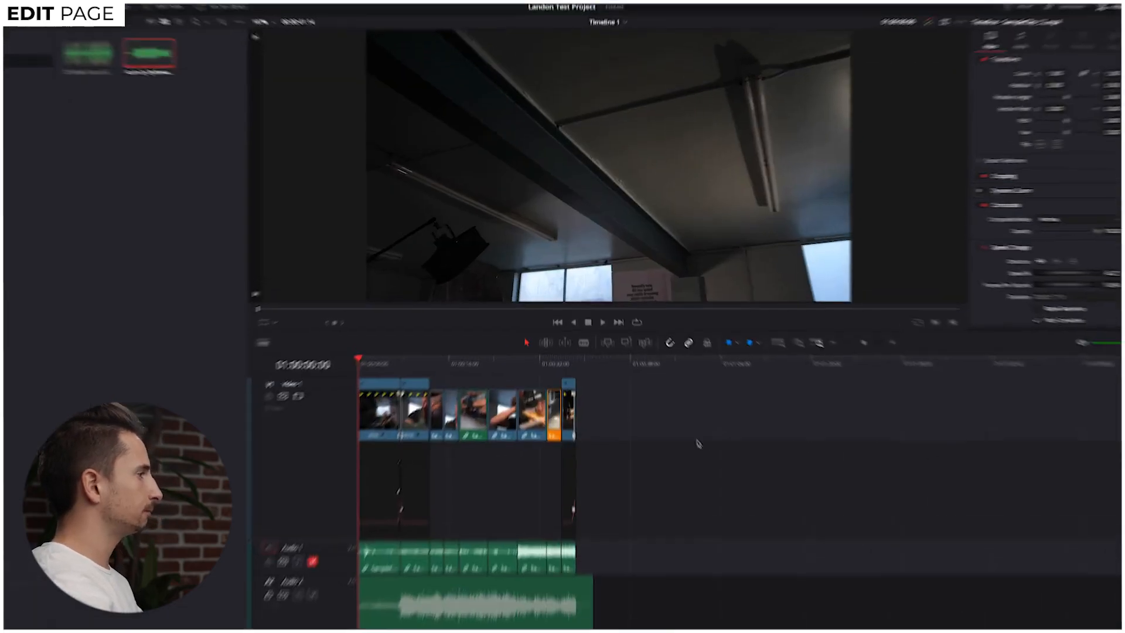
key(space)
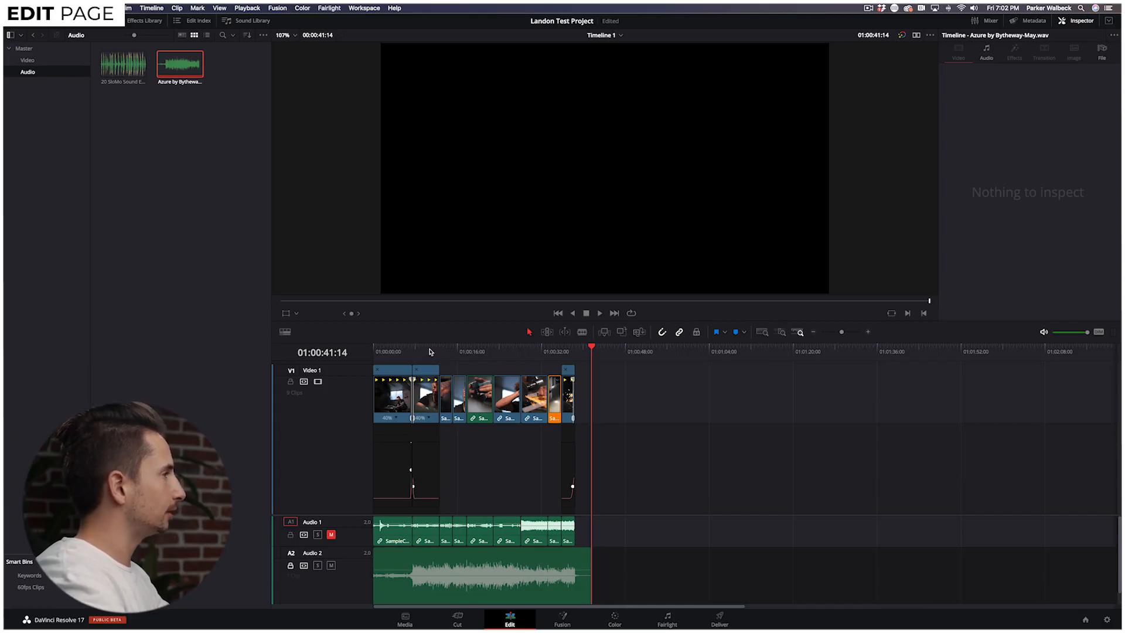
- Return to the start of the timeline and add a Cross Dissolve to the beginning of SampleClip_12
click(597, 348)
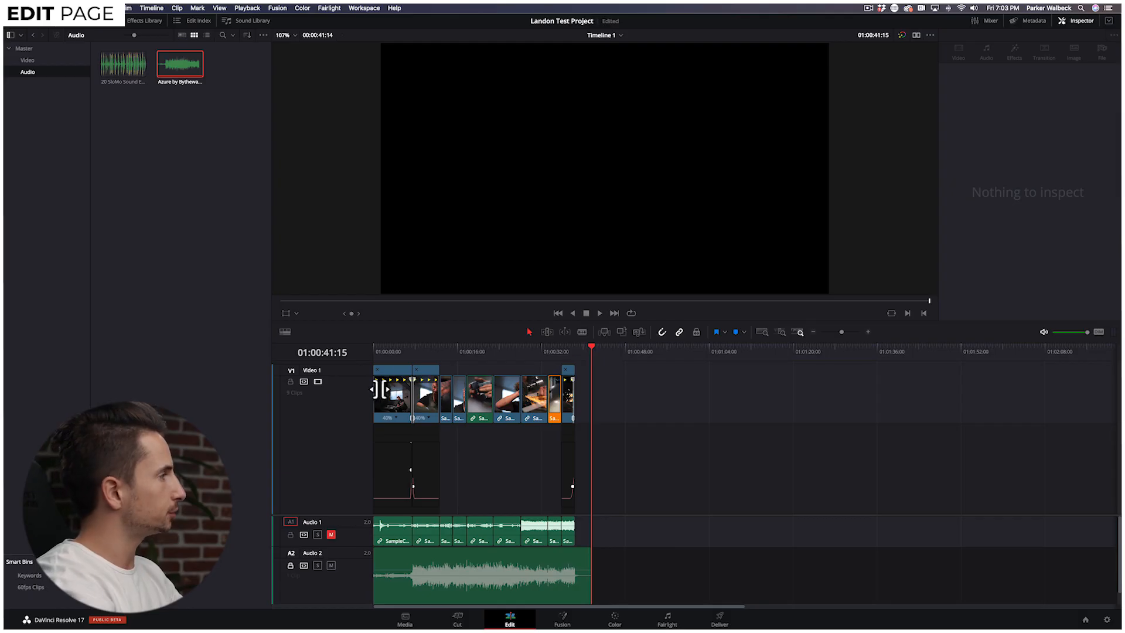
drag(375, 352, 356, 366)
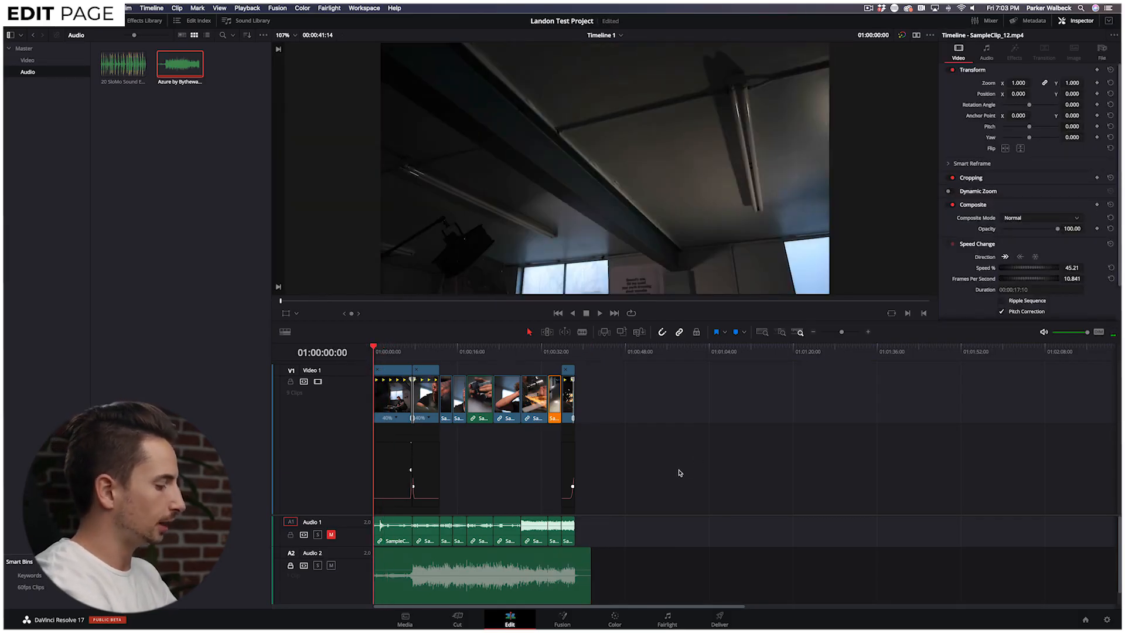
key(super+equal)
key(super+equal)
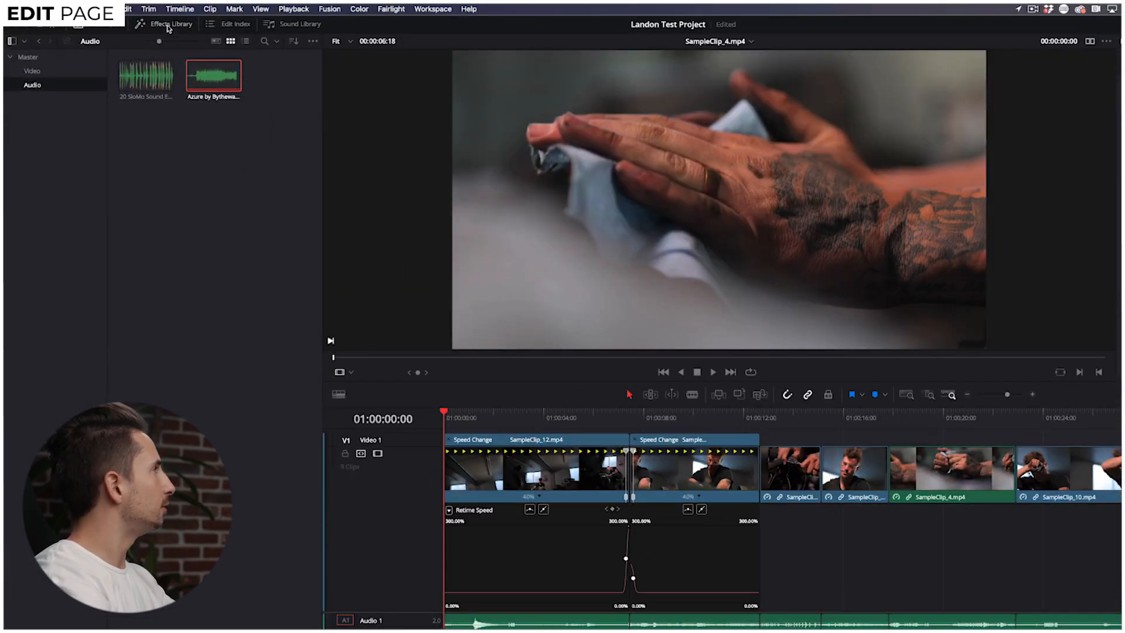
click(168, 27)
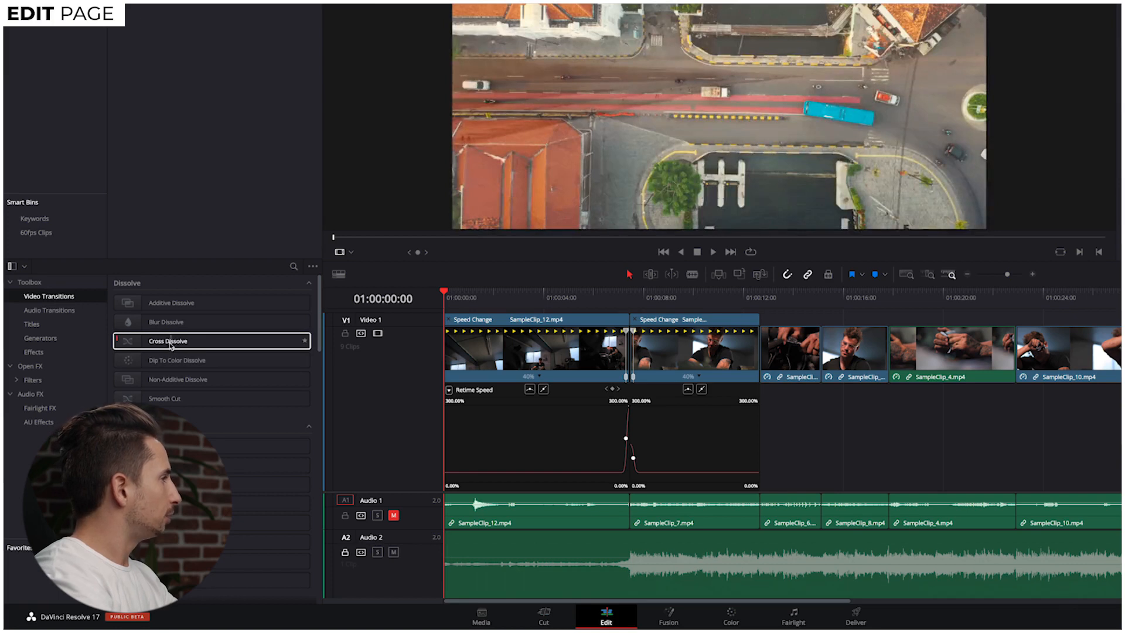
drag(180, 345, 453, 341)
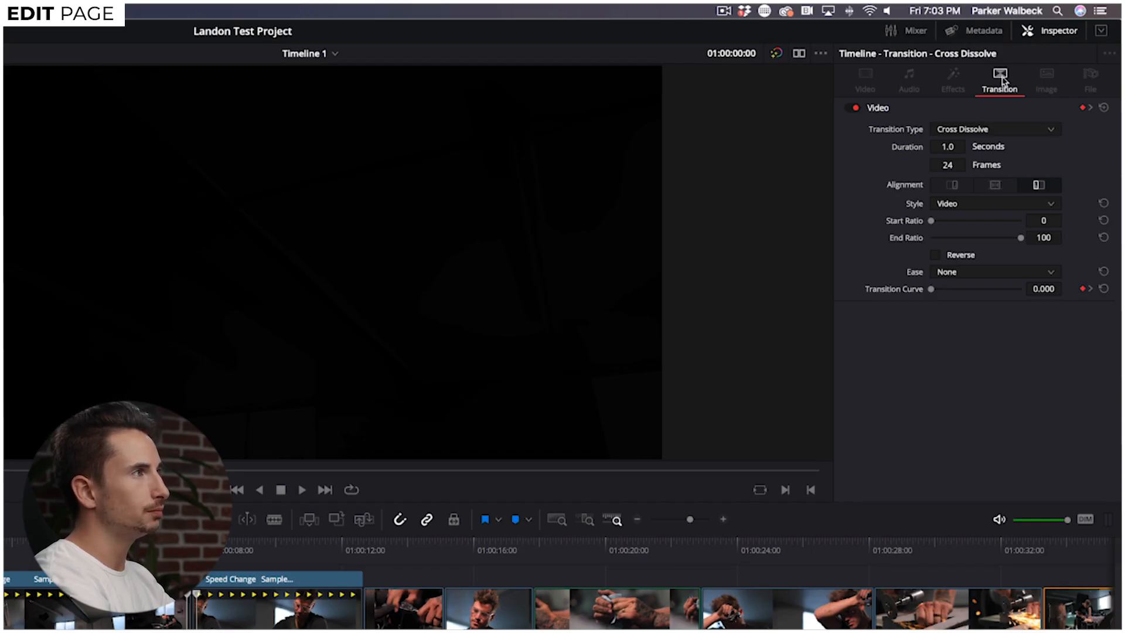
- Set the opening Cross Dissolve's duration to 4.5 seconds and play the fade-in
drag(948, 147, 984, 147)
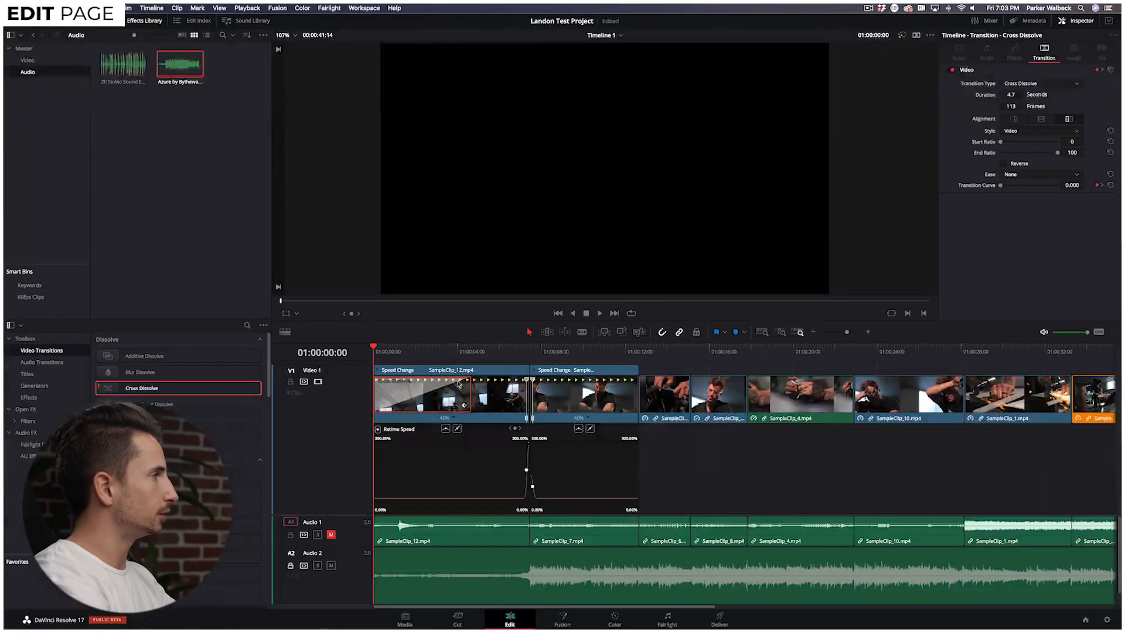
mouse_move(1009, 97)
mouse_down()
mouse_move(999, 98)
mouse_move(1007, 98)
mouse_up()
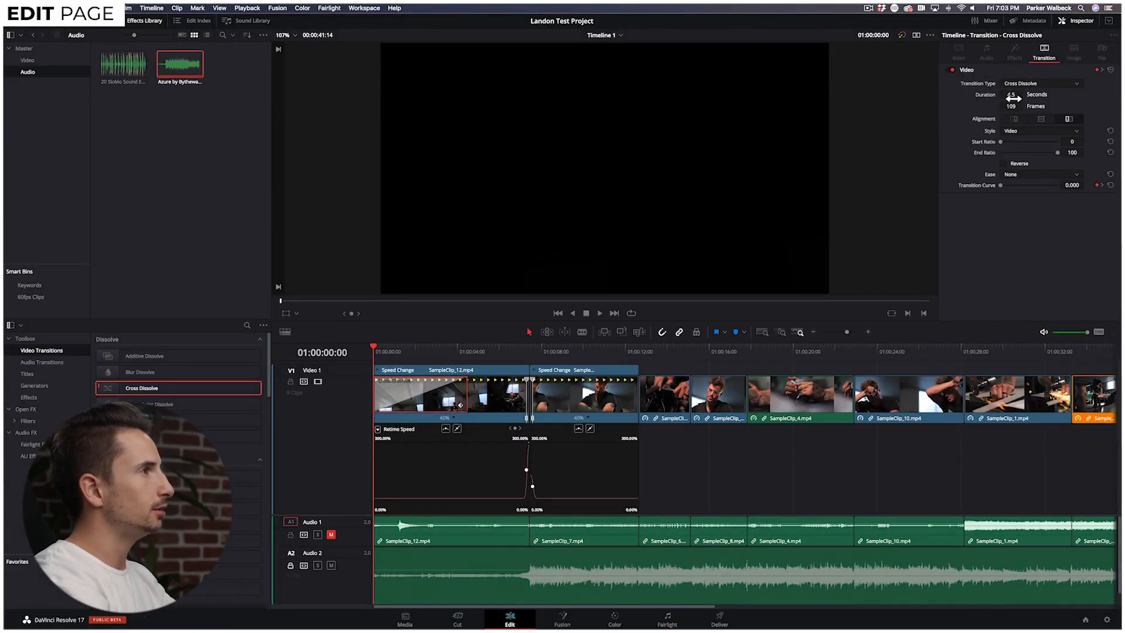
key(space)
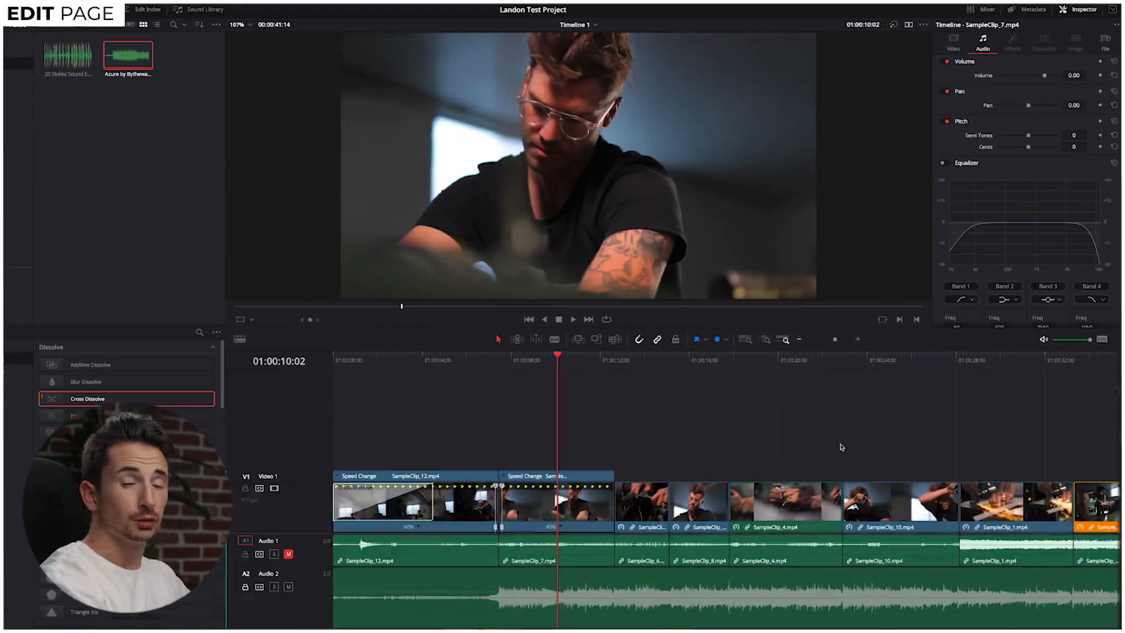
- Add Zoom and Position keyframes to SampleClip_7 at its start, 01:00:07:11
click(541, 510)
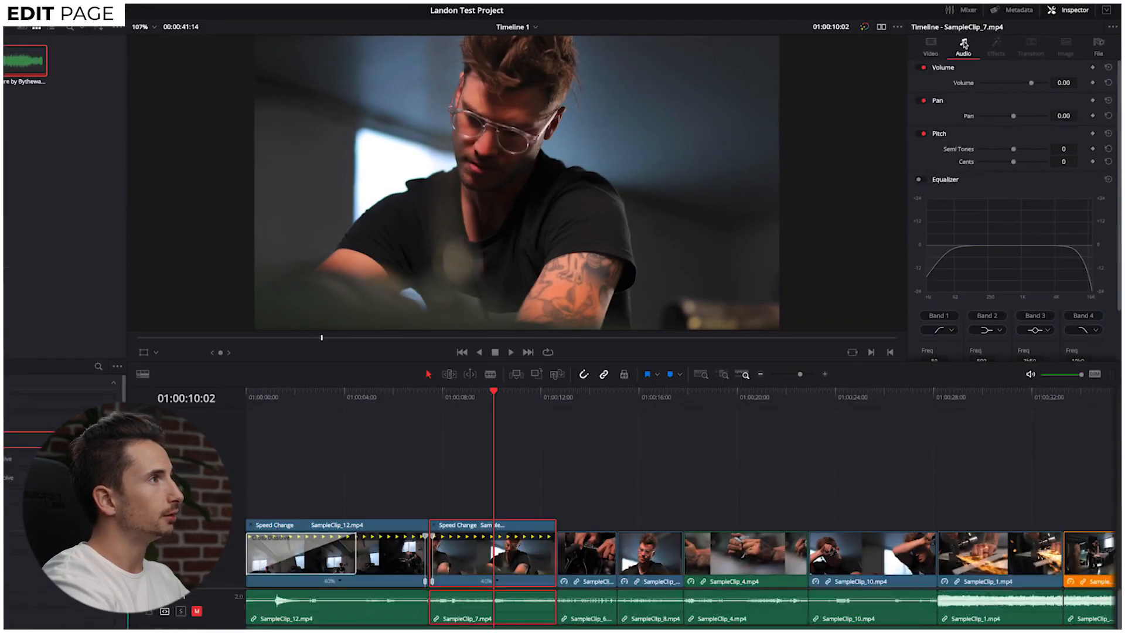
click(953, 50)
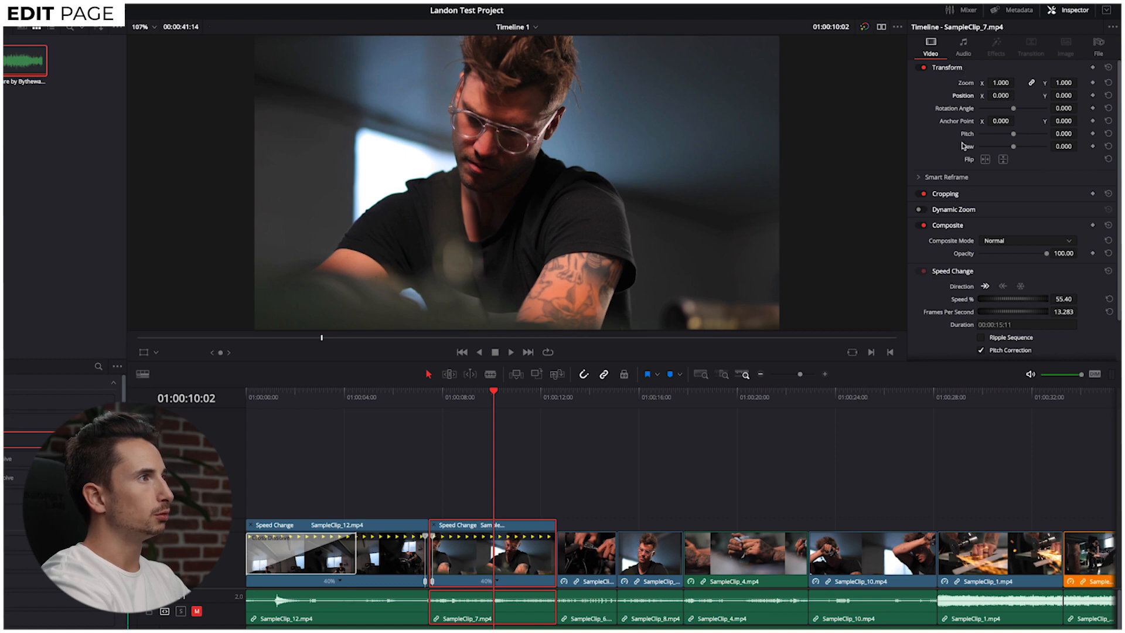
drag(476, 392, 430, 393)
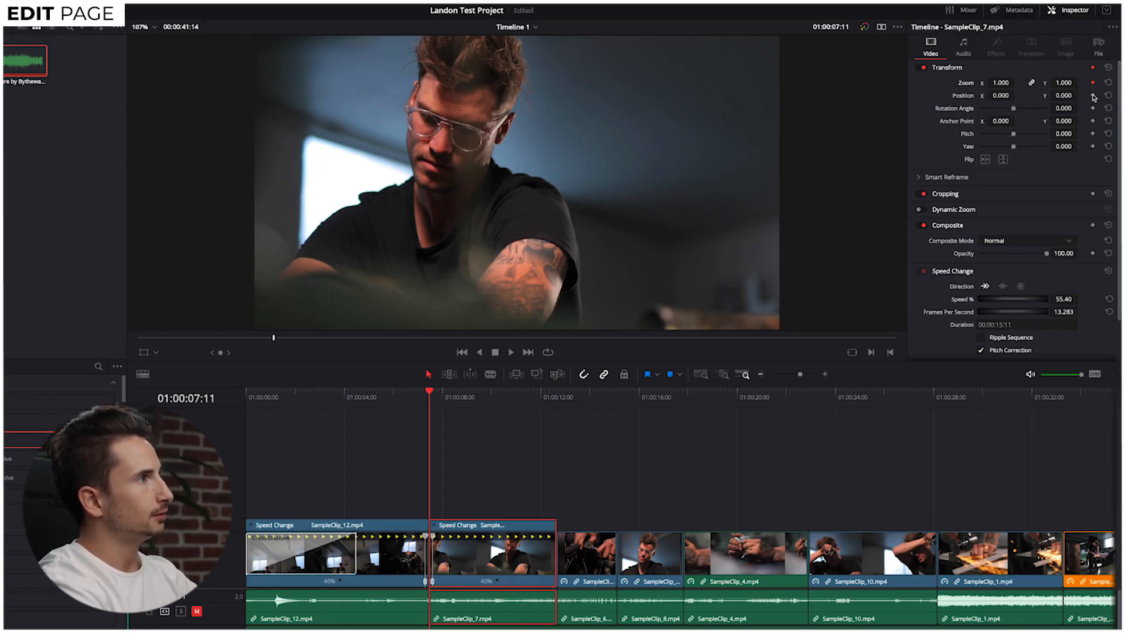
key(ctrl+s)
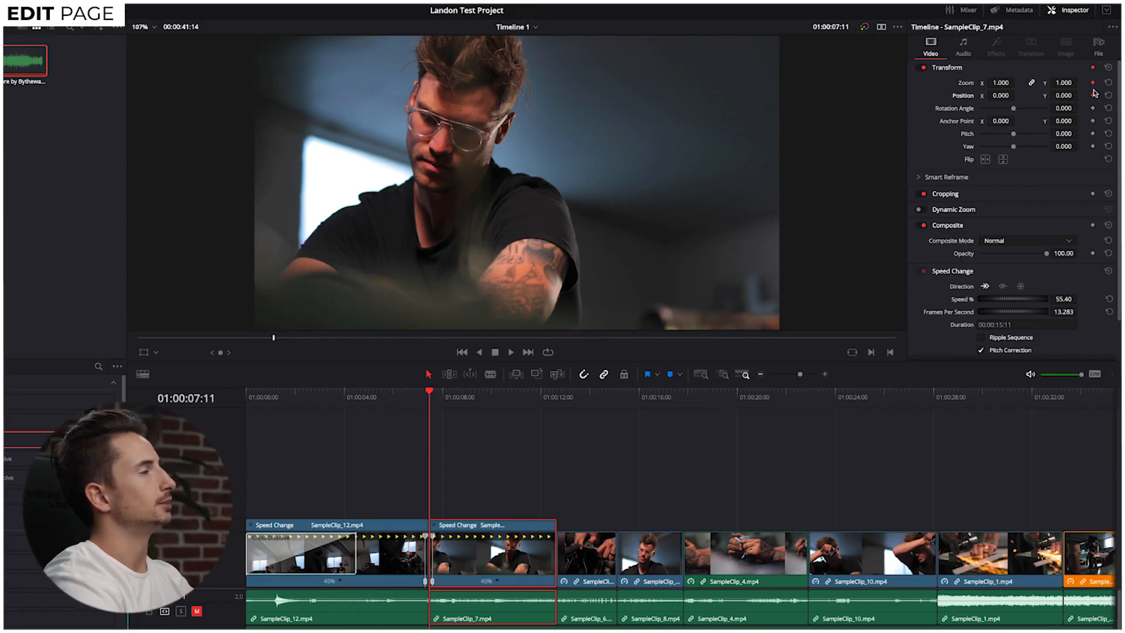
- Set SampleClip_7's last frame to Zoom 1.317 and Position Y -157.718, and play the animated move from the clip's start
drag(516, 394, 553, 396)
key(Left)
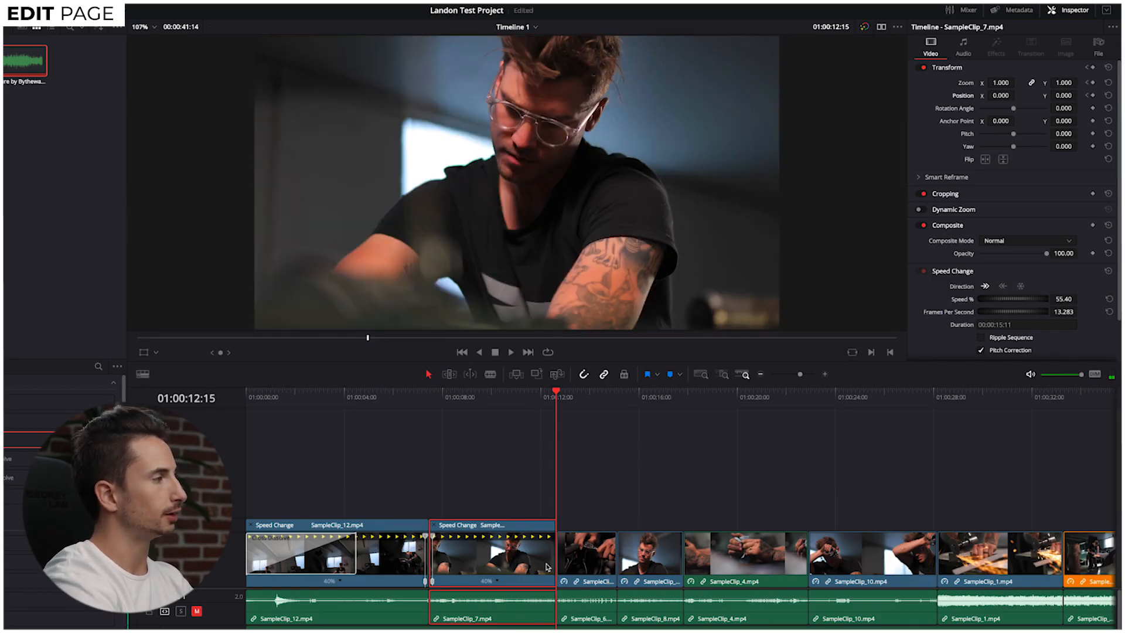
drag(1005, 85, 1080, 95)
click(561, 460)
click(433, 390)
key(space)
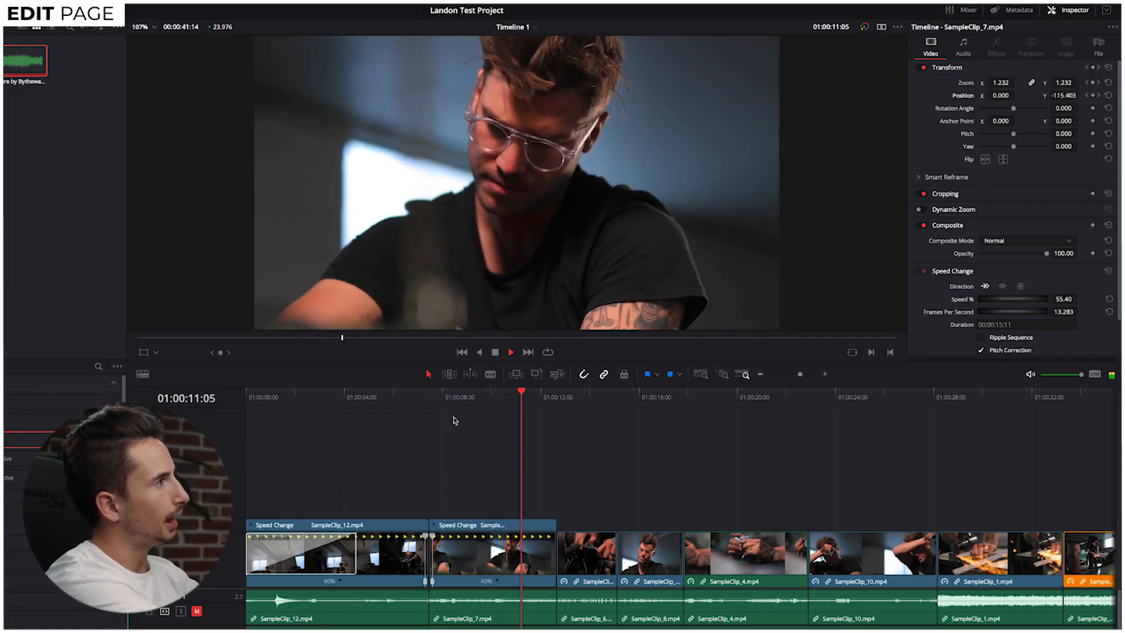
- Compare SampleClip_7's last frame with its Transform settings switched off and on
drag(454, 398, 553, 414)
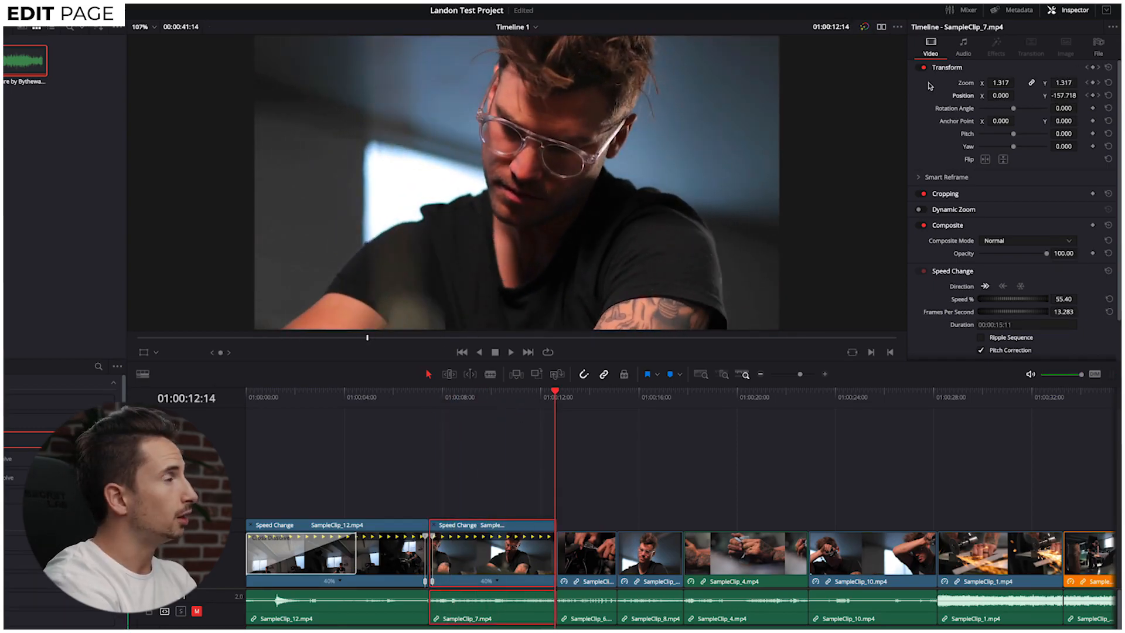
click(923, 68)
click(923, 68)
click(923, 68)
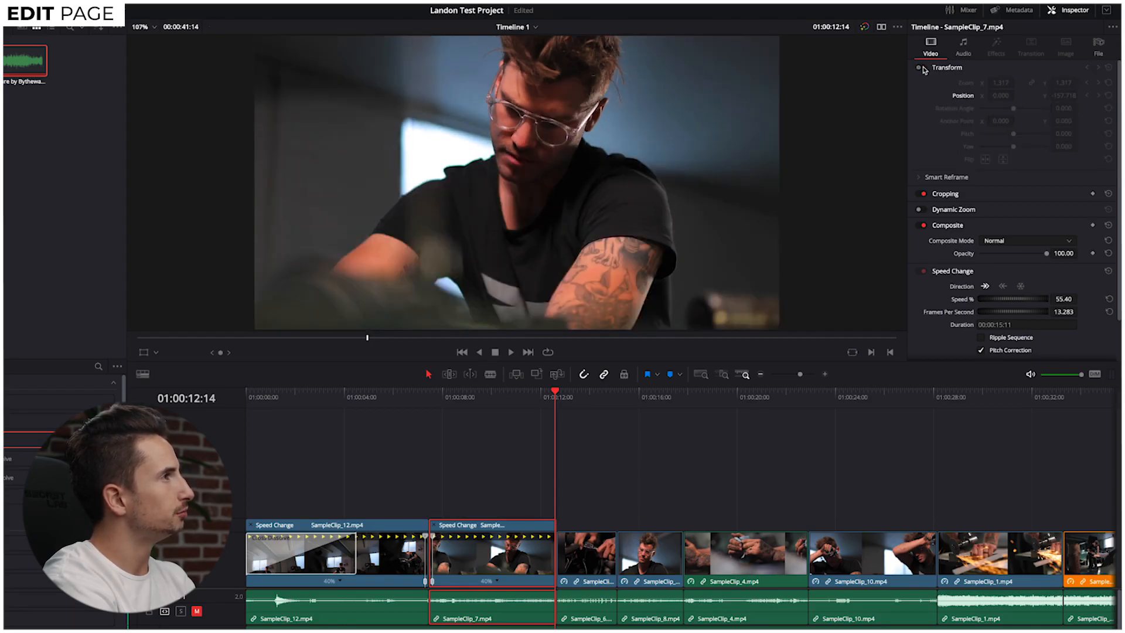
click(923, 68)
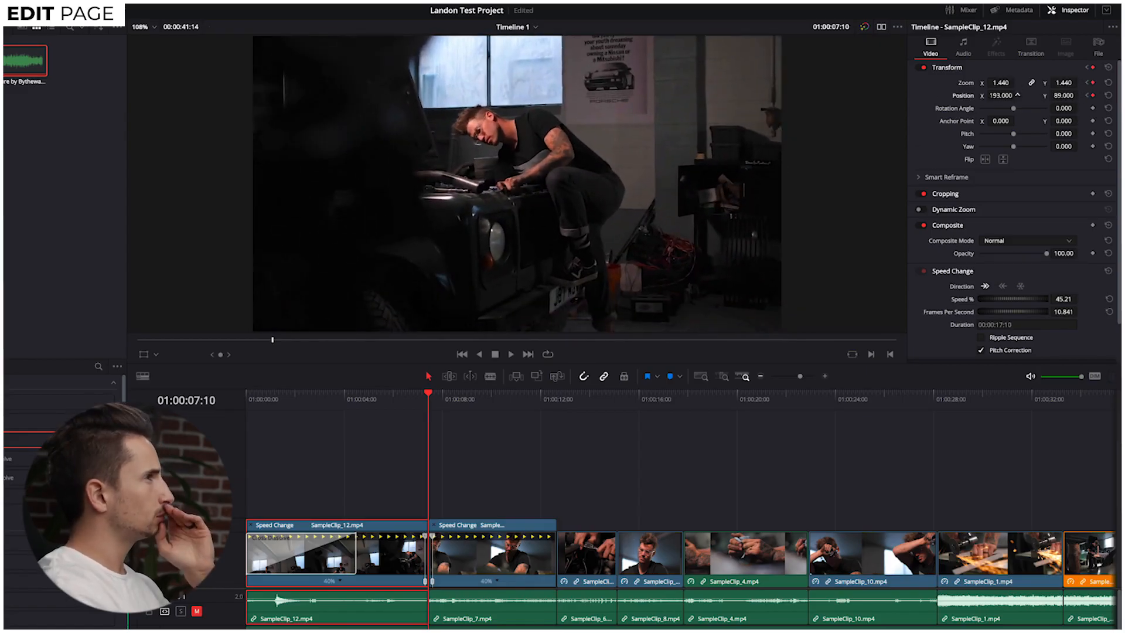
- Add Zoom and Position keyframes at the start of SampleClip_6 and change its vertical position at the end of the clip
click(558, 395)
click(1092, 83)
click(1092, 96)
click(616, 395)
drag(1064, 95, 1075, 96)
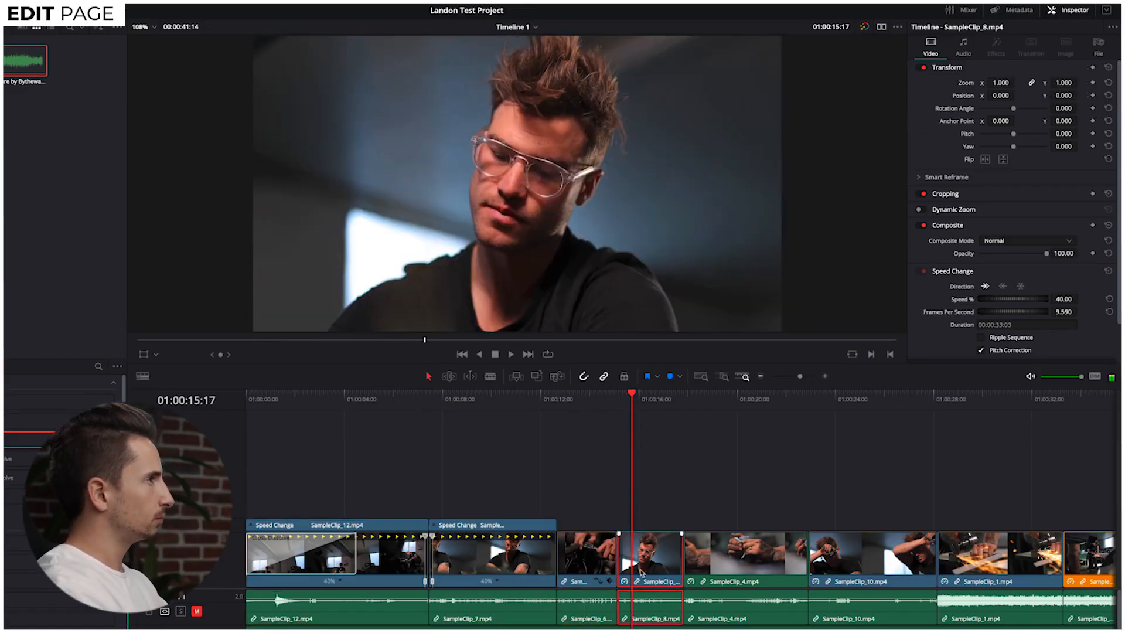
- Add a Zoom keyframe at the start of SampleClip_8 and increase the zoom on its last frame
click(627, 557)
click(1092, 82)
click(685, 396)
key(Left)
mouse_move(1001, 83)
mouse_down()
mouse_move(1020, 96)
mouse_move(1017, 83)
mouse_move(987, 96)
mouse_move(1017, 83)
mouse_up()
- Keyframe a transform move on SampleClip_4 between its first and last frames
key(Right)
click(734, 554)
click(808, 396)
key(Left)
- Add Zoom and Position keyframes at the start of SampleClip_10 and go to the end of the clip
key(Right)
click(1092, 83)
click(1092, 96)
click(938, 395)
- Add a keyframe to Zoom at the start of SampleClip_1 and change the vertical position at the end of the clip
key(Right)
click(1092, 82)
scroll(756, 566, right, 6)
click(709, 395)
drag(1072, 95, 1065, 97)
- Keyframe Zoom and Position at the start of SampleClip_2, and raise the zoom and shift Position X at its end
key(Right)
click(1092, 82)
click(1092, 96)
click(772, 395)
drag(1001, 82, 1016, 83)
drag(1001, 96, 987, 95)
- Keyframe Zoom and Position at the start of SampleClip_11, and zoom in and shift its horizontal position near its end
key(Right)
click(807, 562)
click(1092, 83)
click(1092, 95)
mouse_move(835, 396)
mouse_down()
mouse_move(816, 395)
mouse_move(828, 397)
mouse_up()
scroll(749, 581, down, 1)
scroll(780, 581, up, 1)
drag(1001, 83, 1016, 83)
drag(1001, 96, 990, 96)
- Play the last two clips to check their zoom and position moves
click(762, 396)
click(742, 396)
key(space)
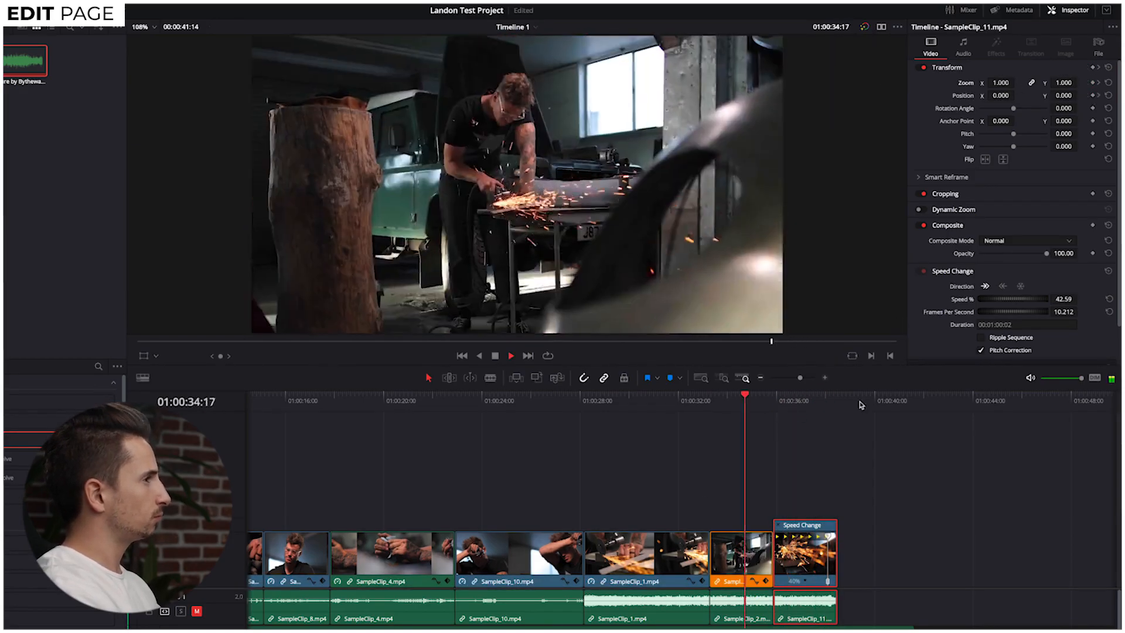
key(space)
click(592, 451)
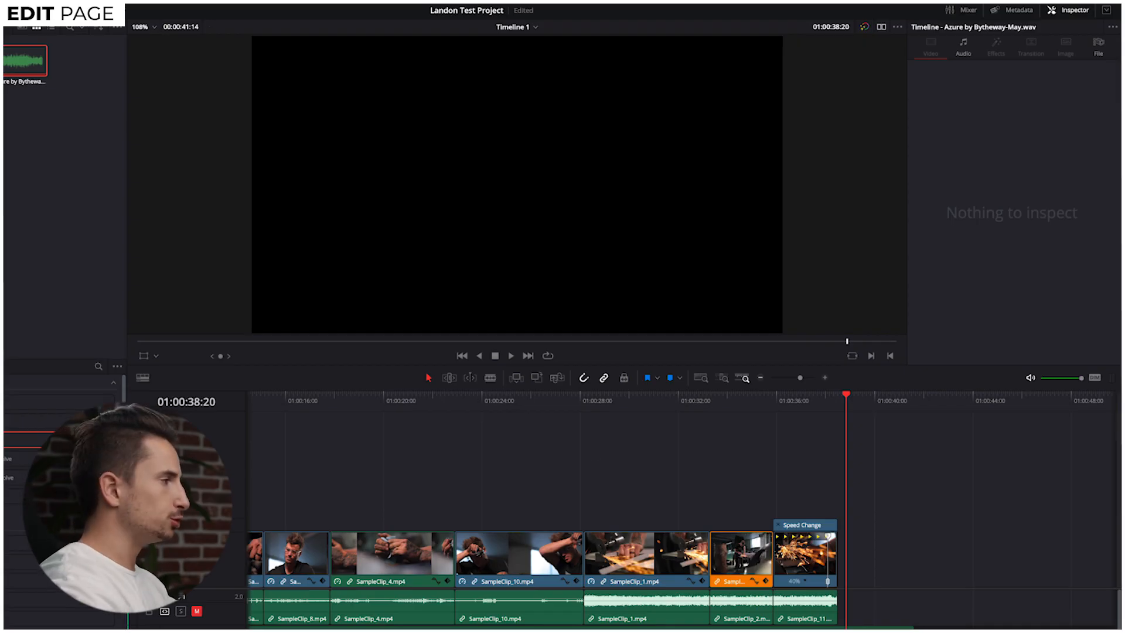
- Play the whole sequence from its beginning to review the keyframed moves on all clips
scroll(679, 510, left, 10)
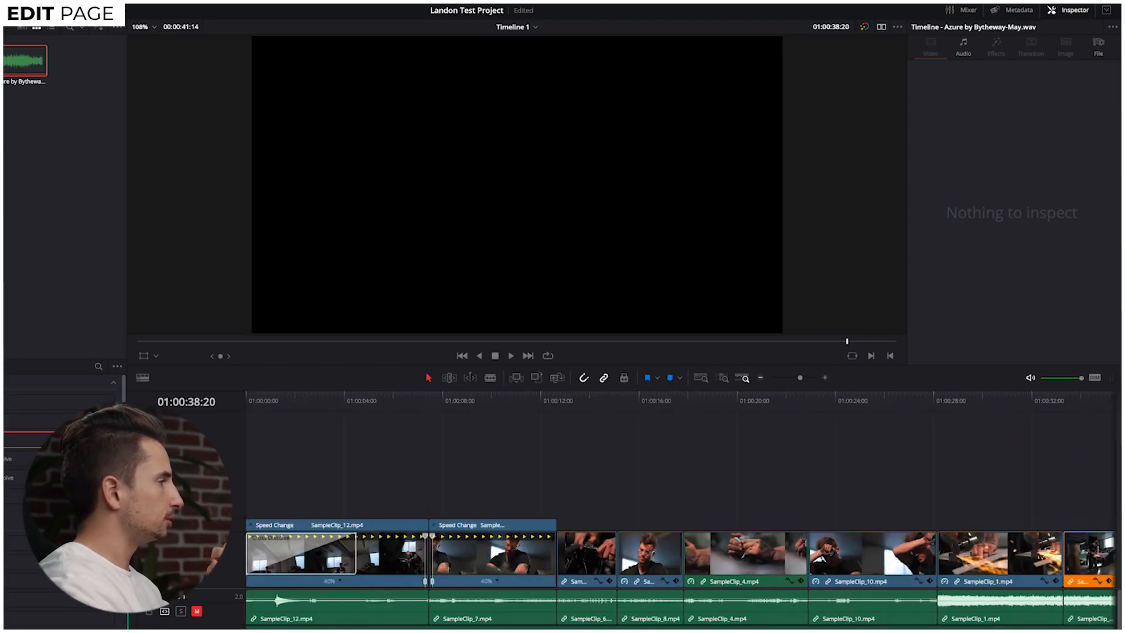
click(262, 398)
key(space)
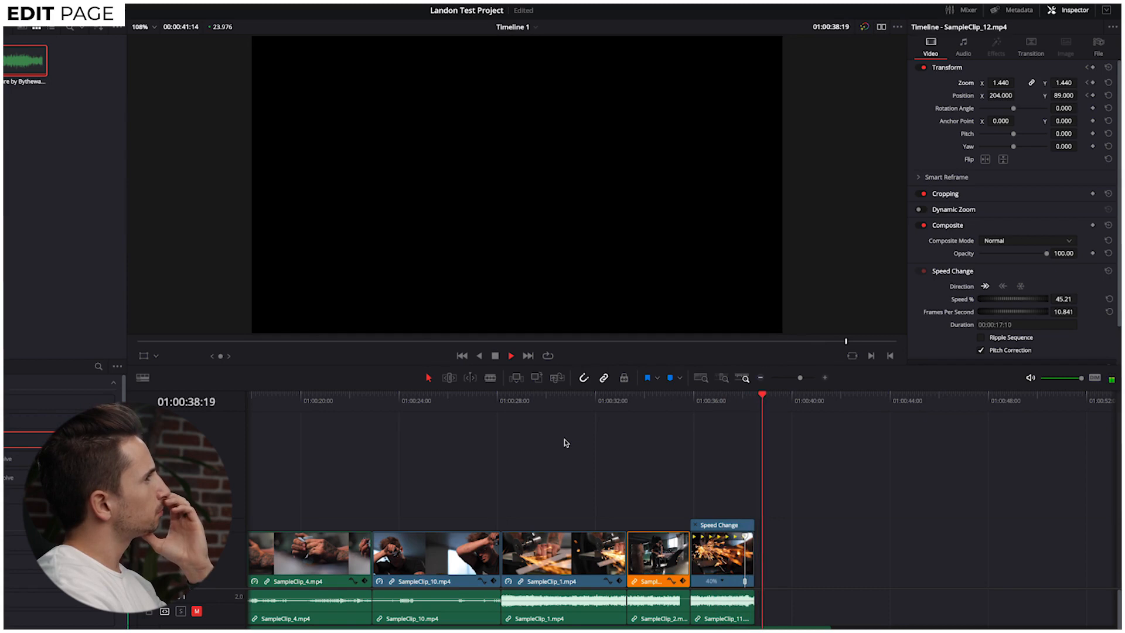
key(space)
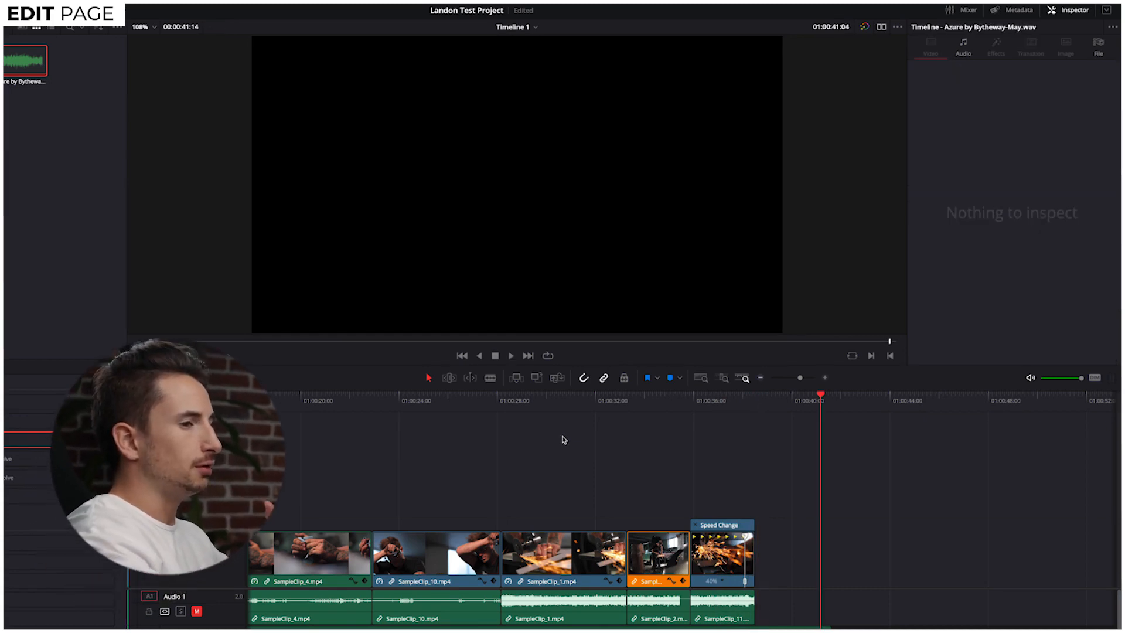